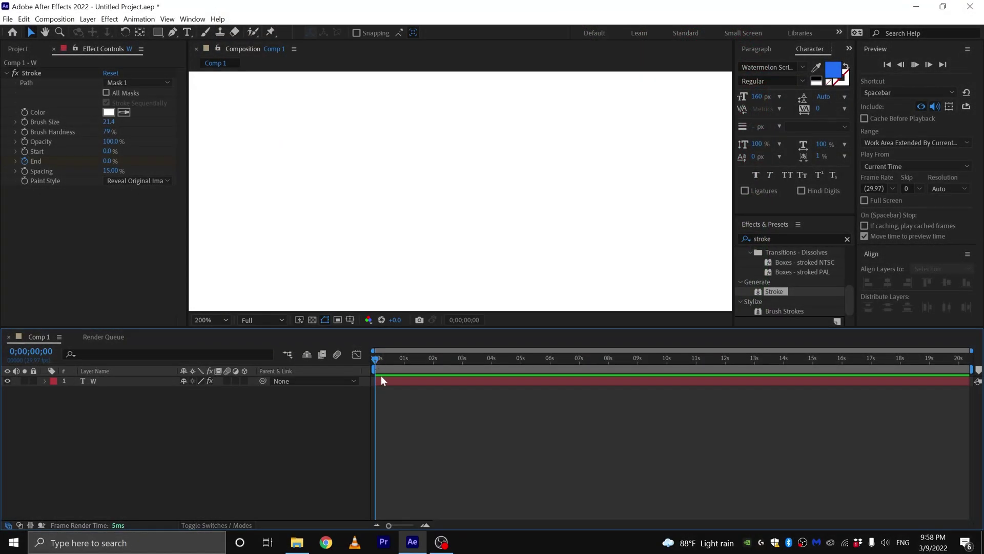
Preview the W's write-on animation and scrub through its first second to examine up close how the overlapping loops are revealed.
{"action": "key", "text": "space"}
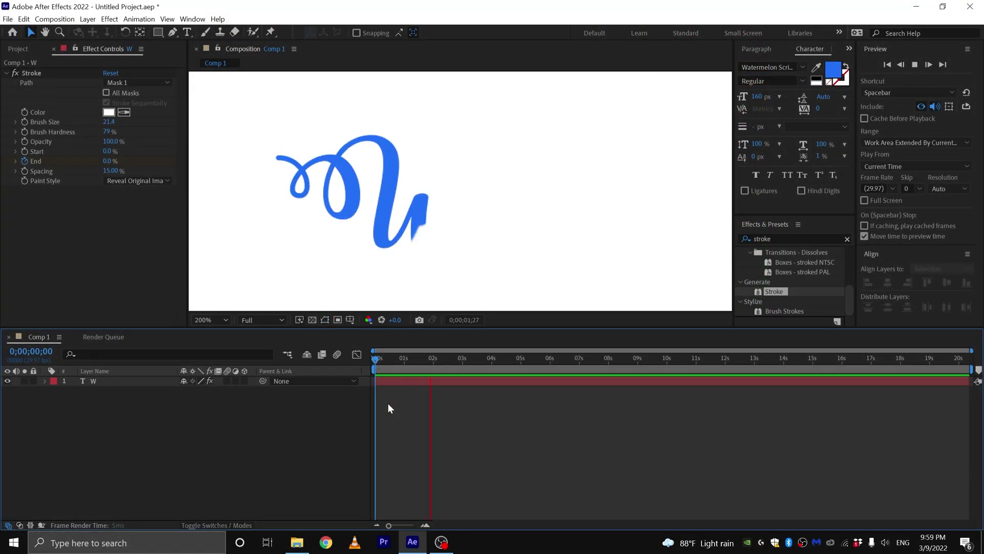
{"action": "left_click_drag", "start_coordinate": [390, 362], "coordinate": [385, 359]}
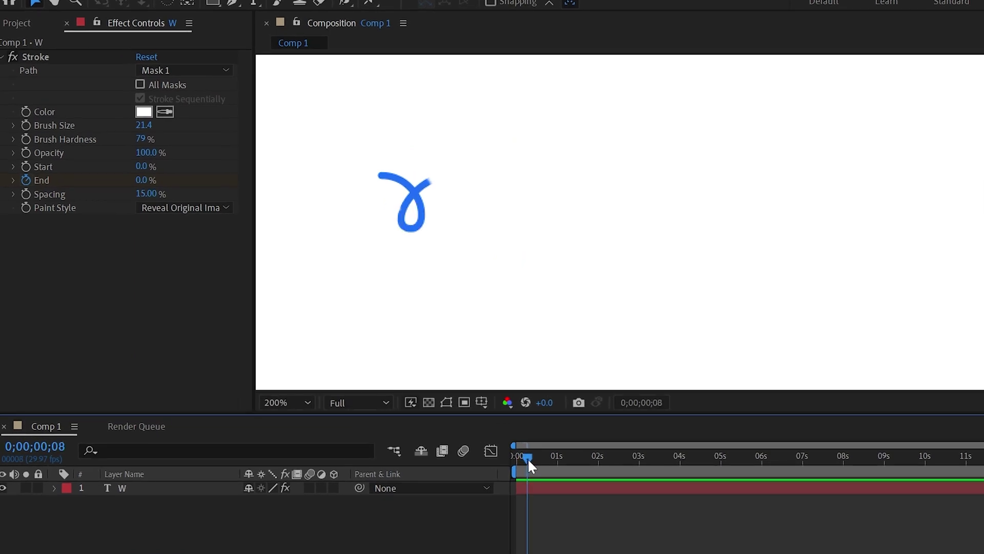
{"action": "left_click_drag", "start_coordinate": [527, 457], "coordinate": [539, 460]}
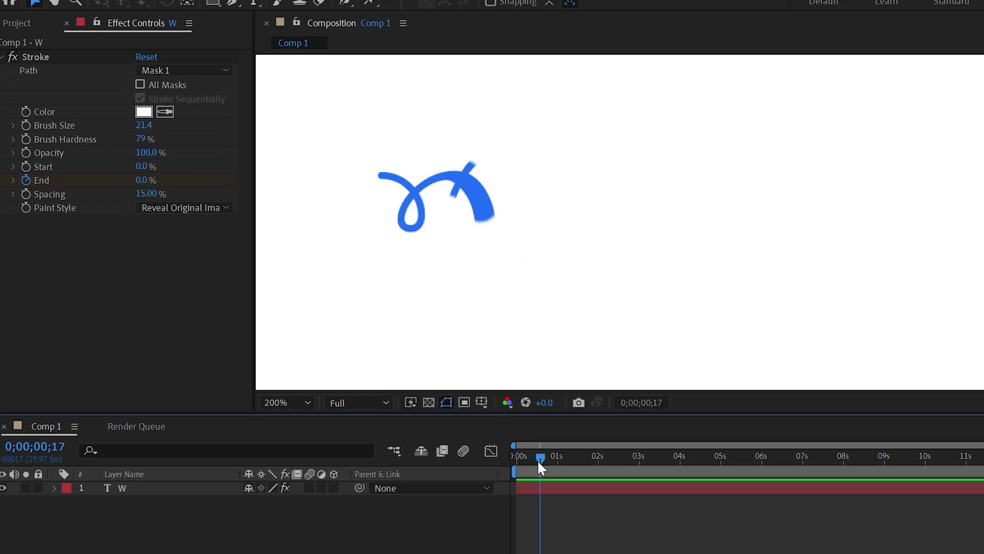
{"action": "scroll", "coordinate": [448, 194], "scroll_direction": "up", "scroll_amount": 2}
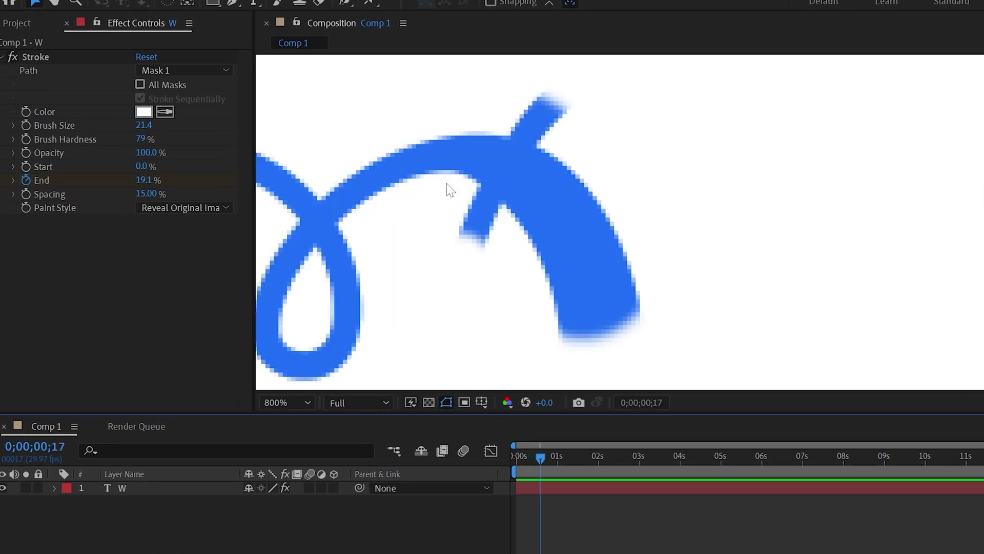
{"action": "left_click", "coordinate": [514, 347]}
{"action": "mouse_move", "coordinate": [542, 454]}
{"action": "left_mouse_down"}
{"action": "mouse_move", "coordinate": [534, 459]}
{"action": "mouse_move", "coordinate": [542, 458]}
{"action": "left_mouse_up"}
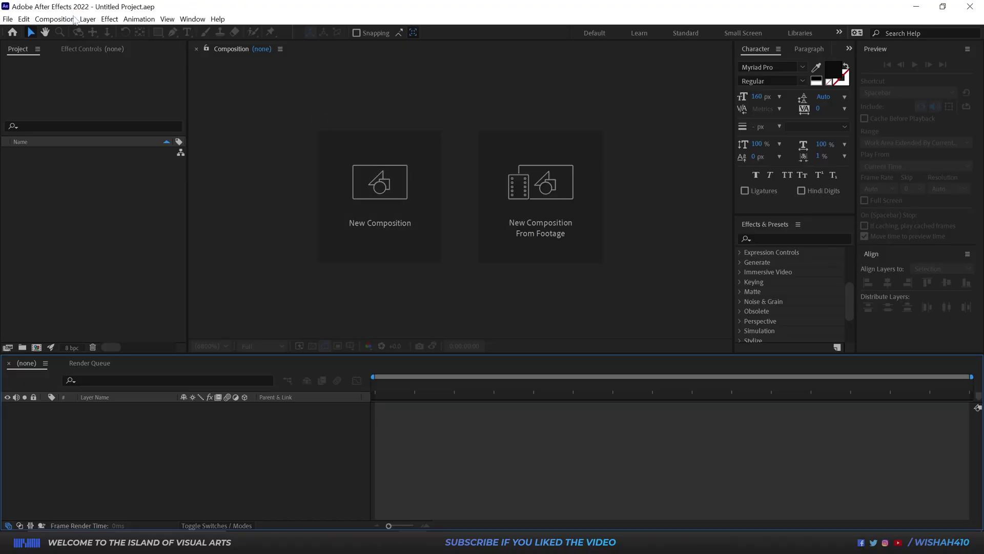
Start a new composition and name it "Calligraphic Text Animation".
{"action": "left_click", "coordinate": [56, 20]}
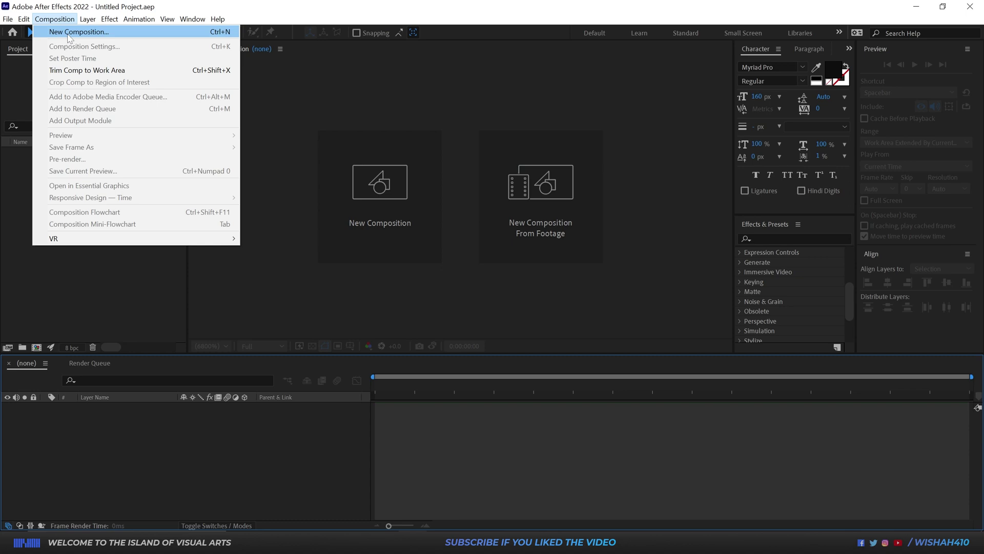
{"action": "left_click", "coordinate": [376, 195]}
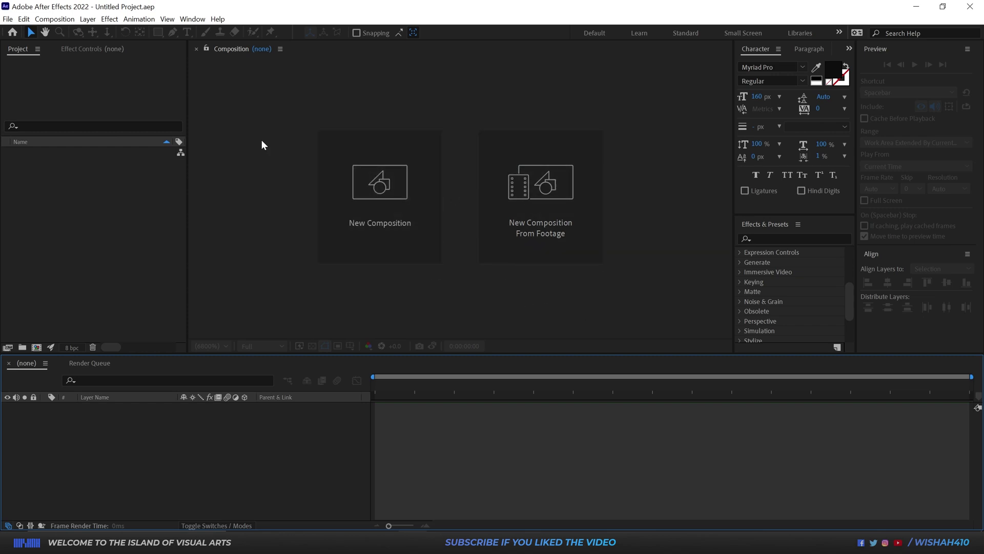
{"action": "left_click", "coordinate": [54, 19]}
{"action": "left_click", "coordinate": [77, 32]}
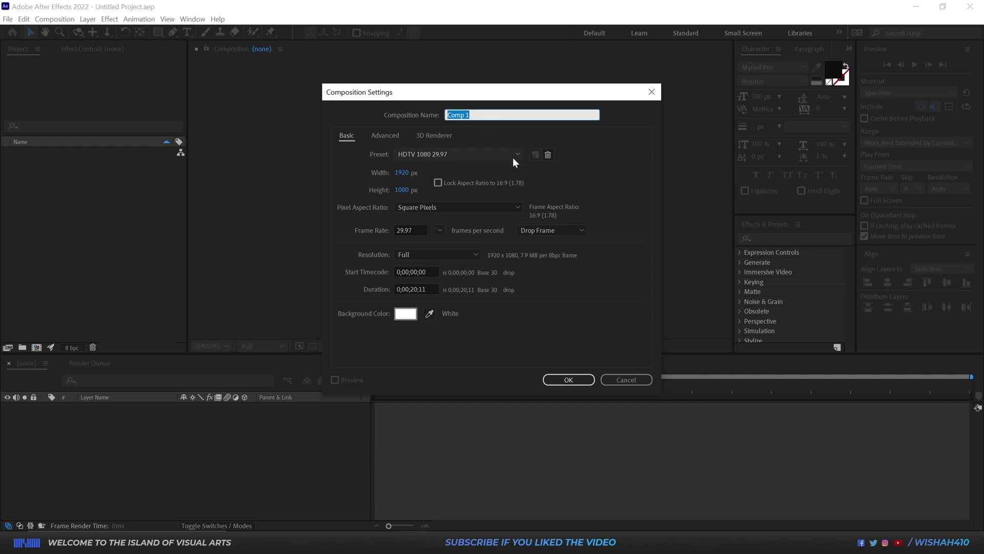
{"action": "type", "text": "We"}
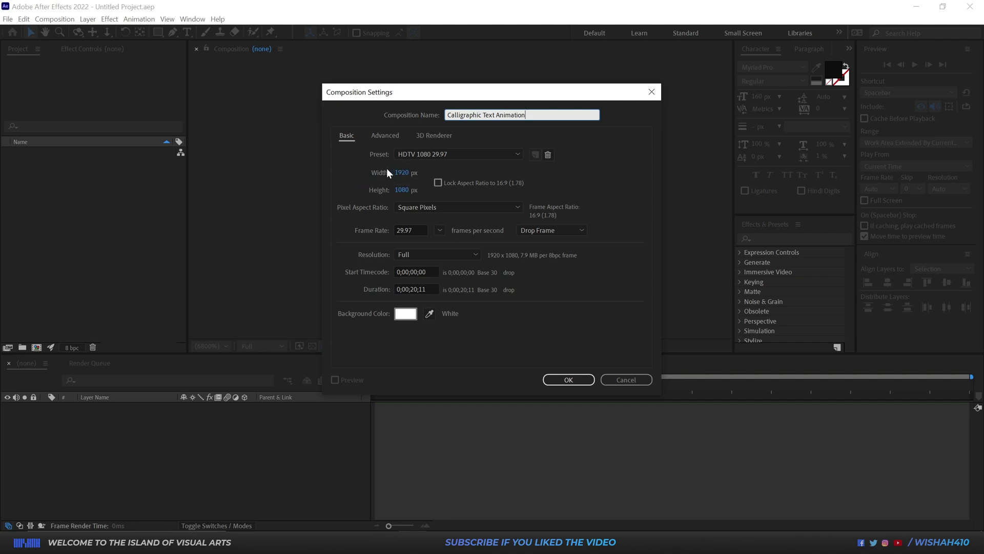
Set the composition's width to 1000 px and its height to 1500 px.
{"action": "left_click", "coordinate": [402, 173]}
{"action": "type", "text": "1000"}
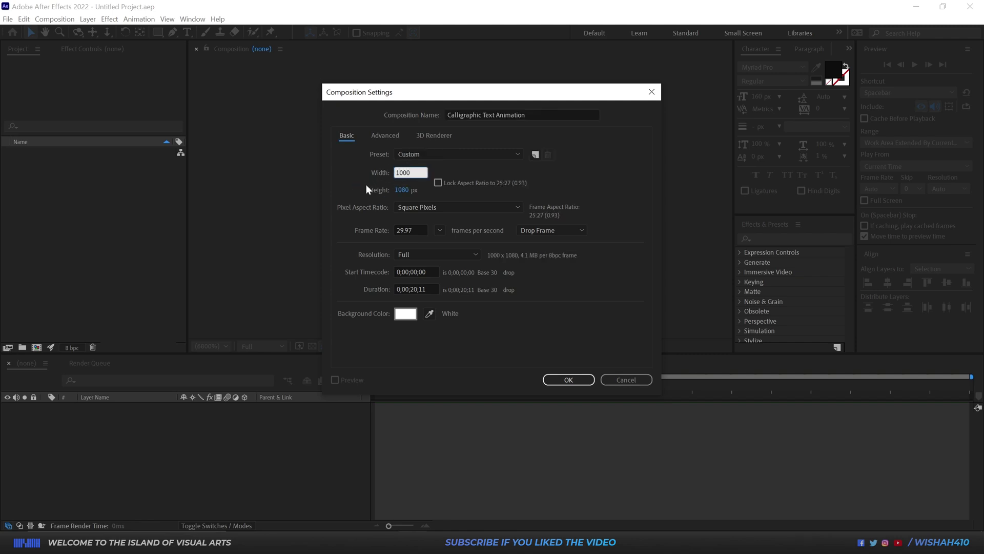
{"action": "key", "text": "Tab"}
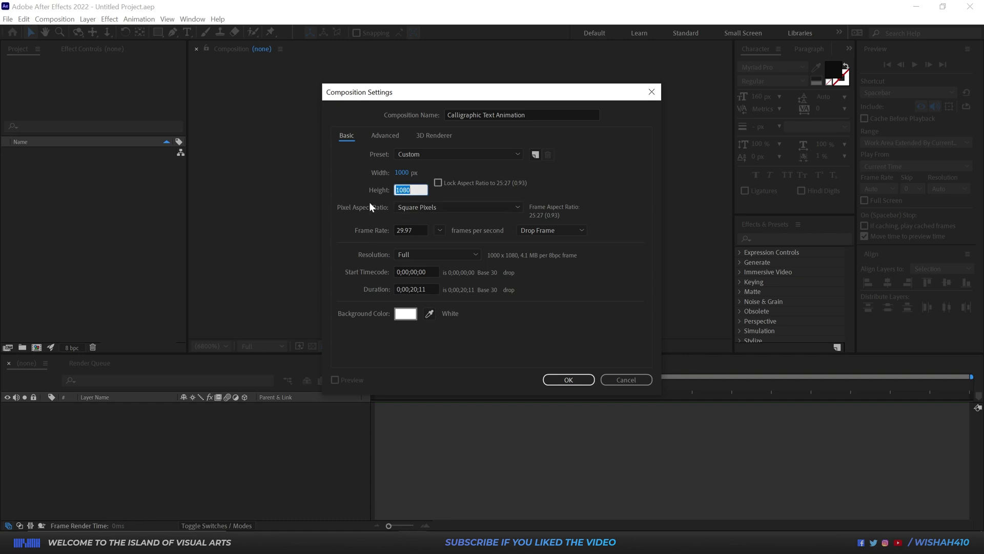
{"action": "type", "text": "1500"}
{"action": "left_click", "coordinate": [360, 181]}
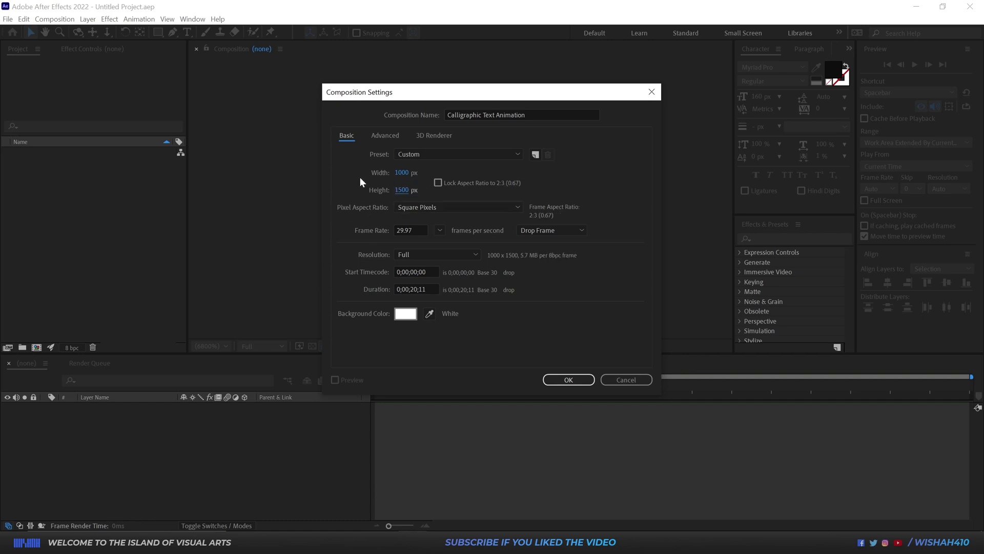
Keep the pixel aspect ratio at Square Pixels and set the frame rate to 30 frames per second.
{"action": "left_click", "coordinate": [365, 209]}
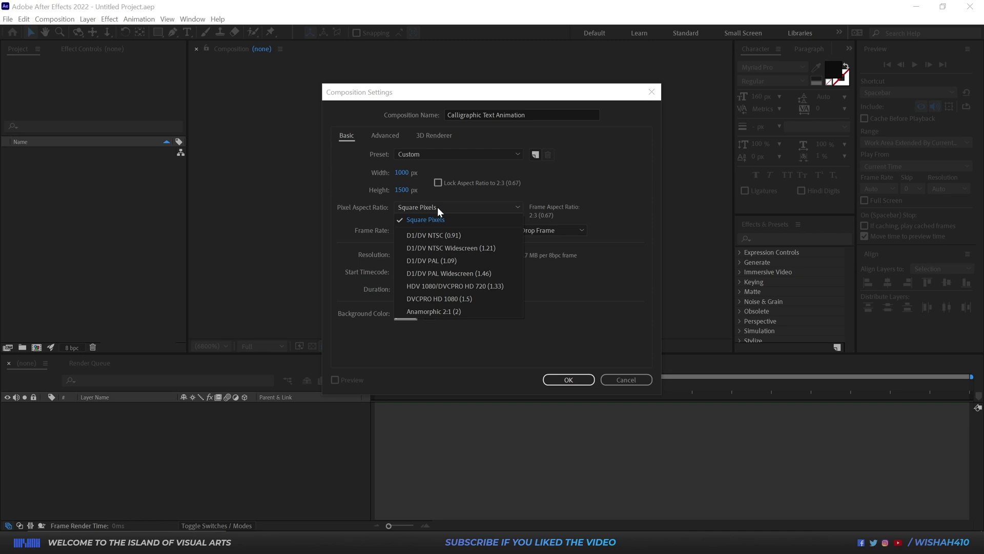
{"action": "left_click", "coordinate": [426, 219]}
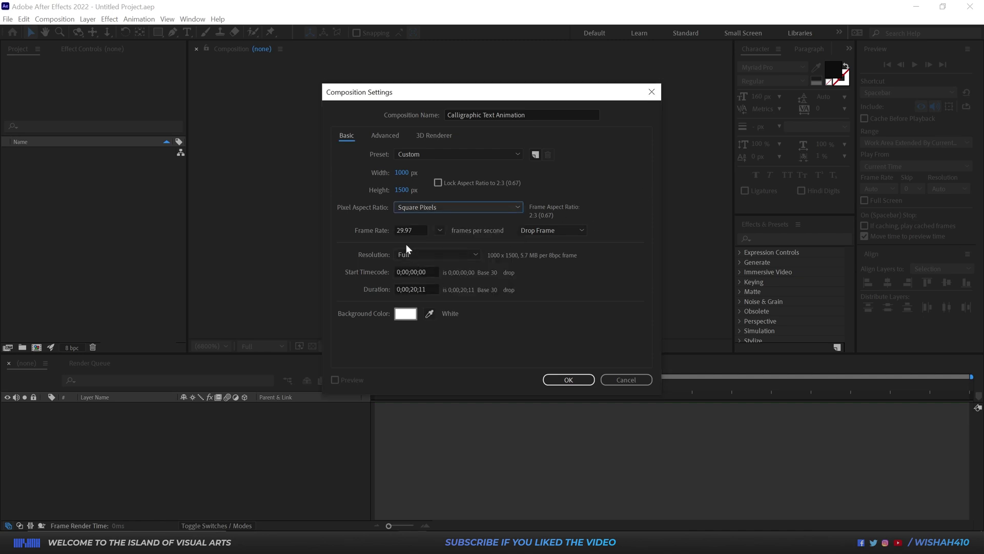
{"action": "left_click", "coordinate": [439, 232]}
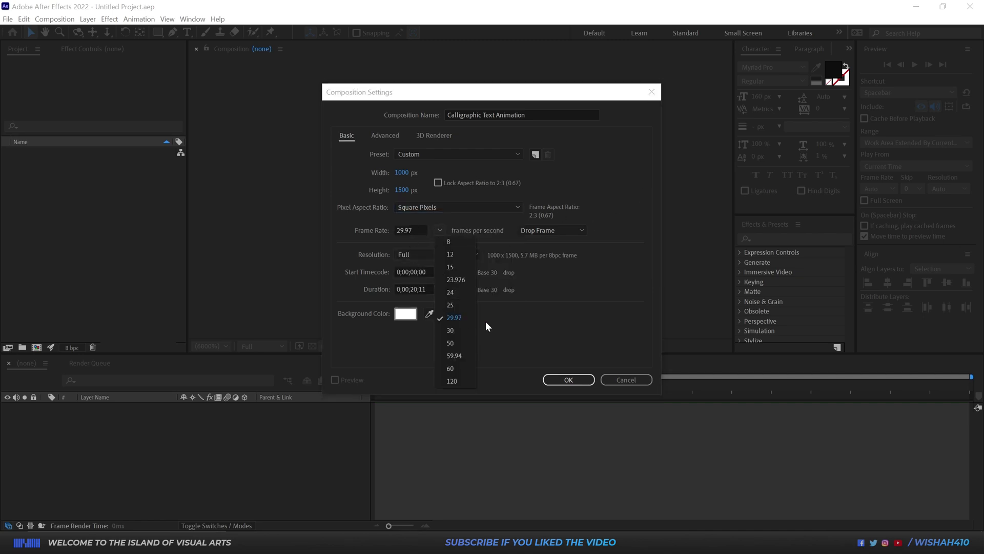
{"action": "left_click", "coordinate": [460, 333]}
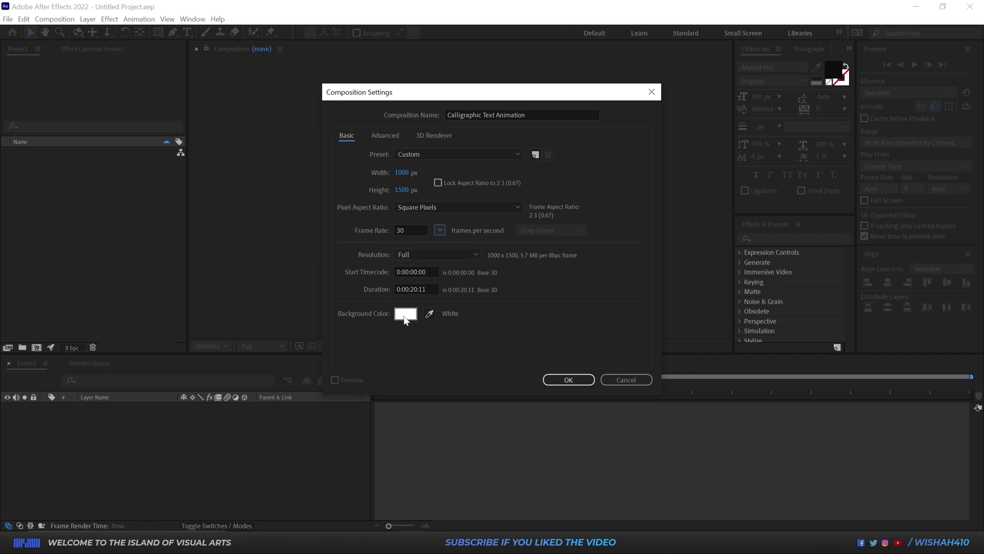
Set the composition's duration to 0:00:15:11 and create the composition.
{"action": "left_click", "coordinate": [414, 289]}
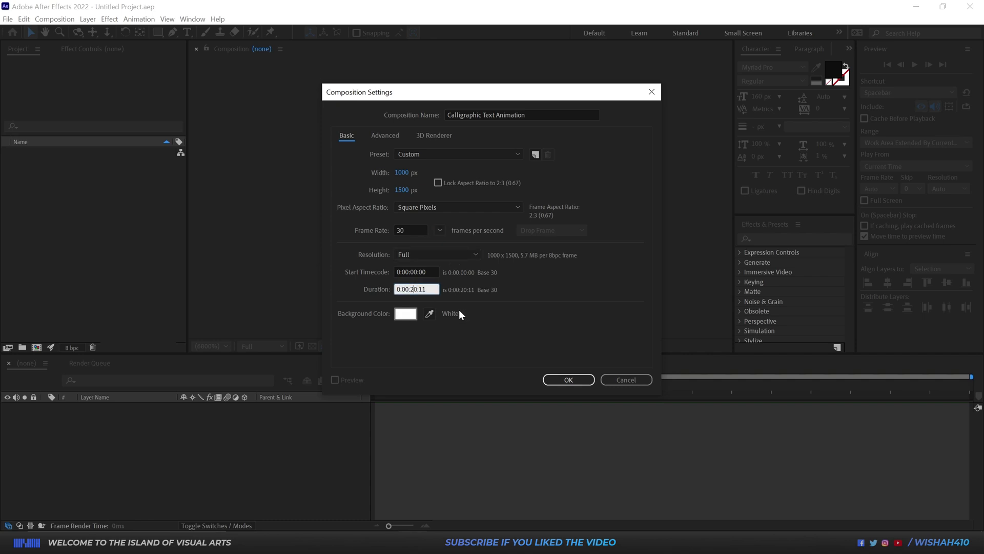
{"action": "key", "text": "BackSpace"}
{"action": "key", "text": "Delete"}
{"action": "type", "text": "15"}
{"action": "left_click", "coordinate": [568, 380]}
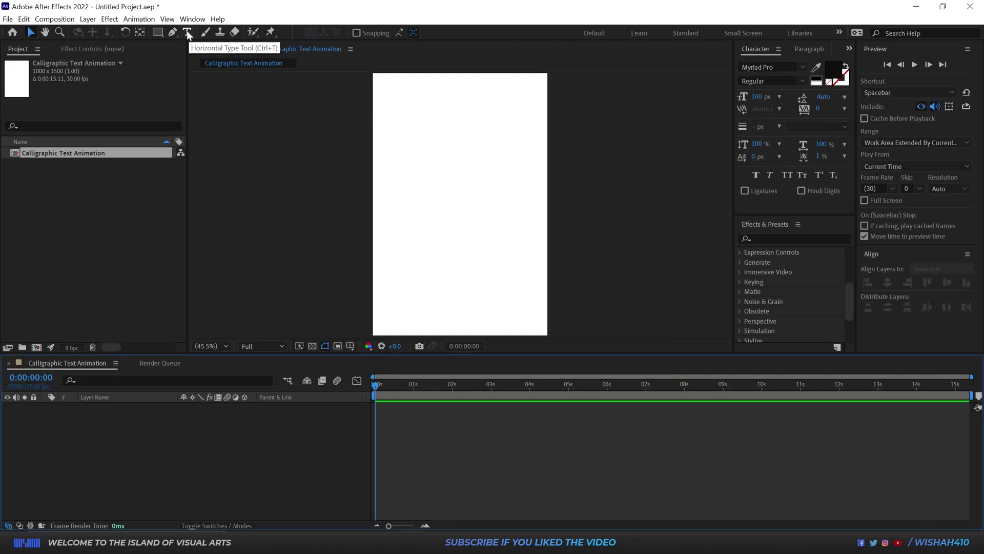
Add a horizontal text layer containing the letter "W" near the middle of the composition.
{"action": "left_click", "coordinate": [188, 33]}
{"action": "scroll", "coordinate": [455, 201], "scroll_direction": "up", "scroll_amount": 3}
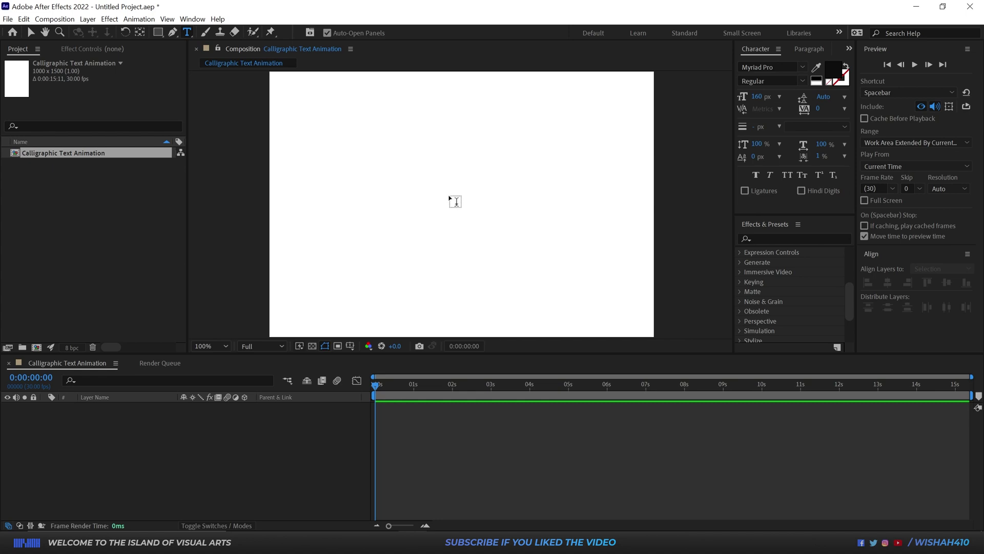
{"action": "left_click", "coordinate": [449, 213]}
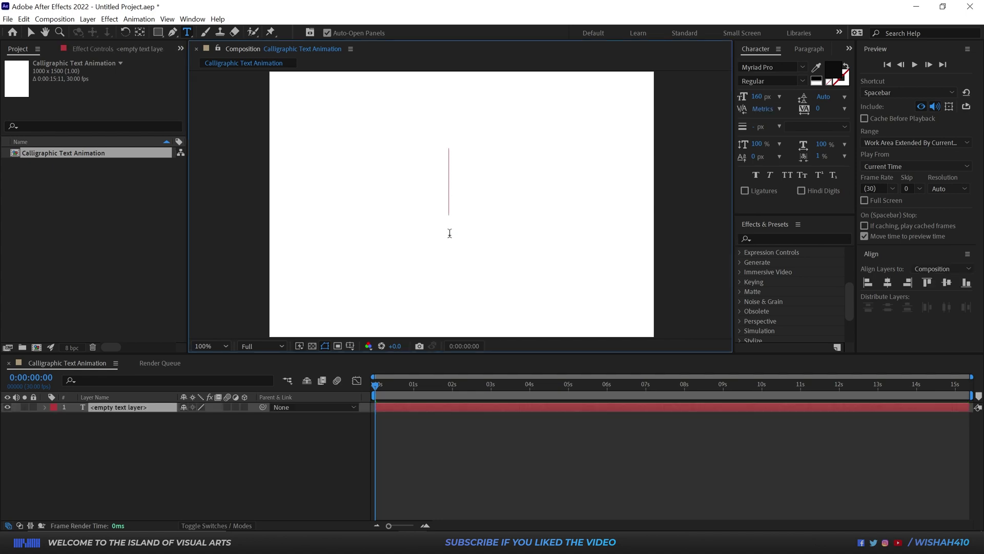
{"action": "type", "text": "W"}
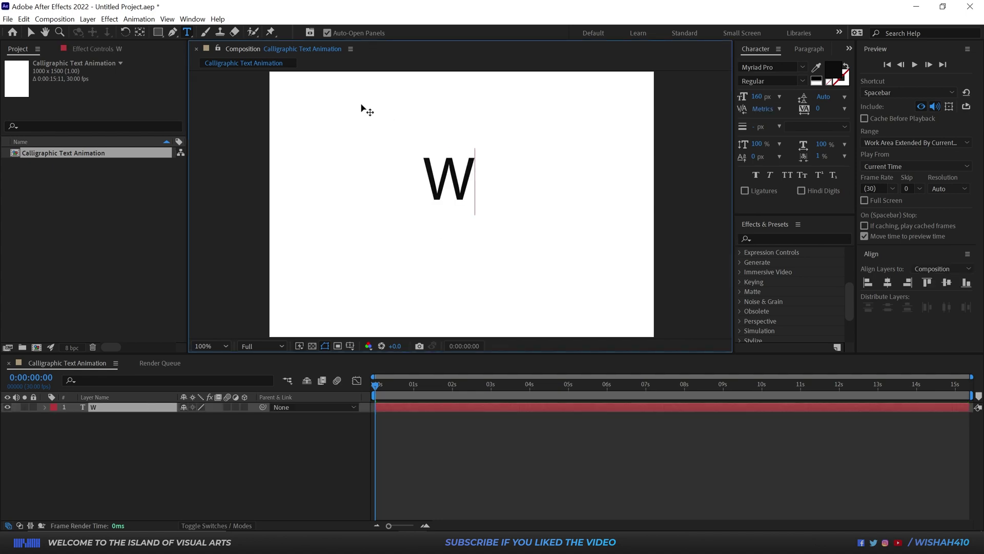
{"action": "left_click", "coordinate": [31, 32]}
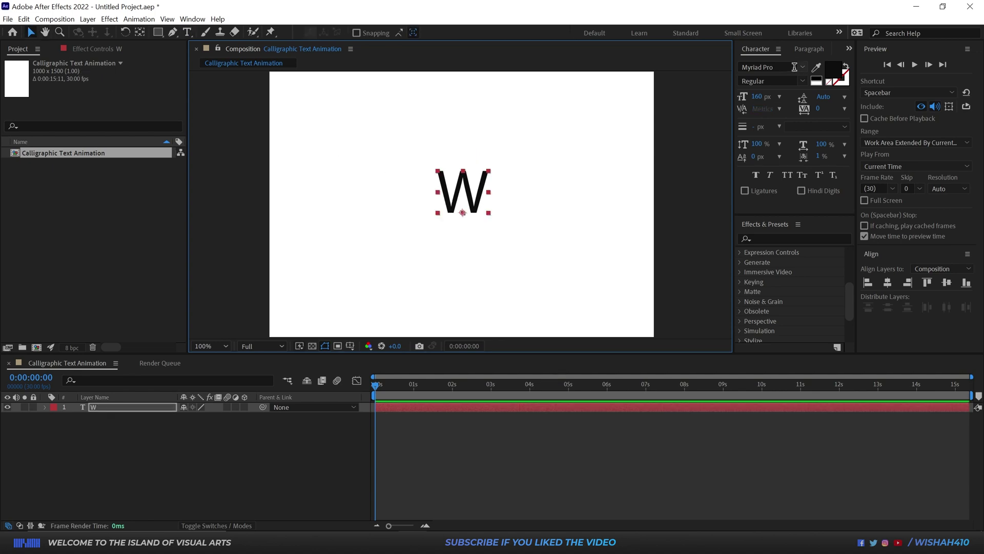
Change the font of the W text layer to Watermelon Script Demo.
{"action": "left_click", "coordinate": [802, 68]}
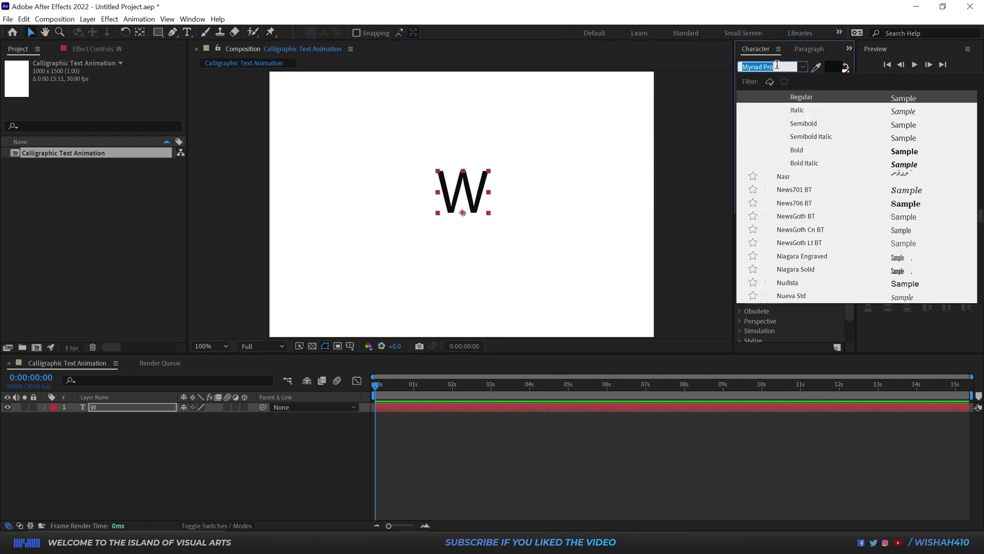
{"action": "type", "text": "water"}
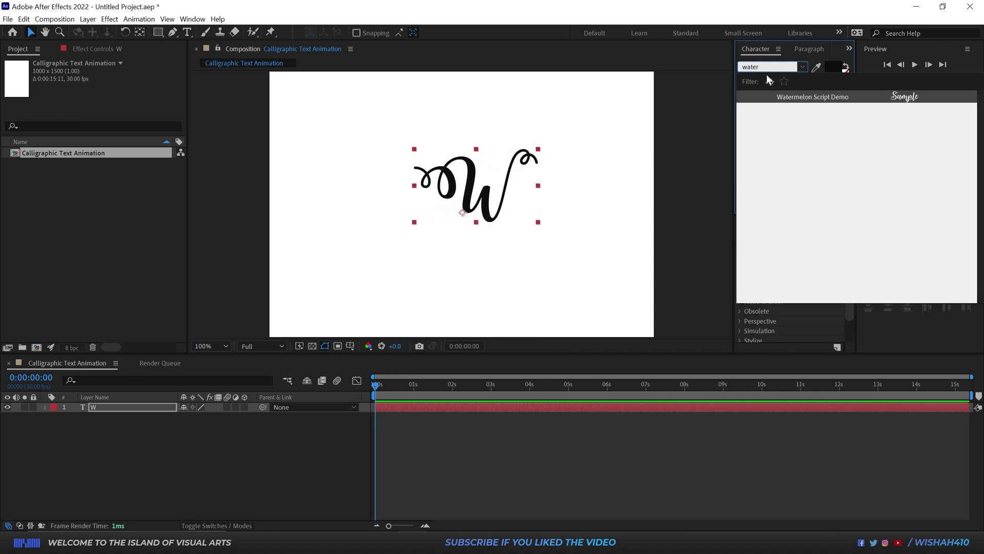
{"action": "left_click", "coordinate": [809, 98]}
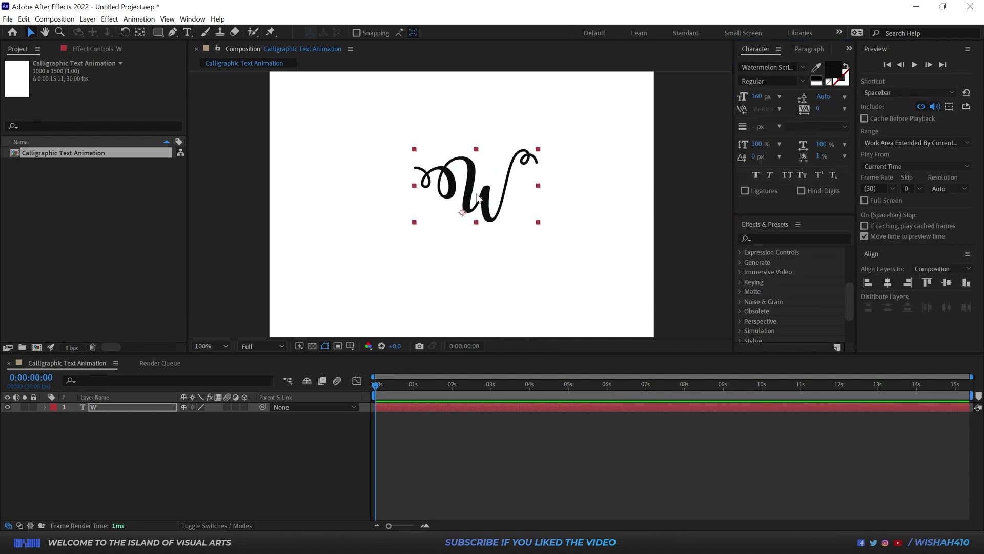
Change the W's fill color to a bright light blue and deselect the layer.
{"action": "scroll", "coordinate": [525, 180], "scroll_direction": "up", "scroll_amount": 1}
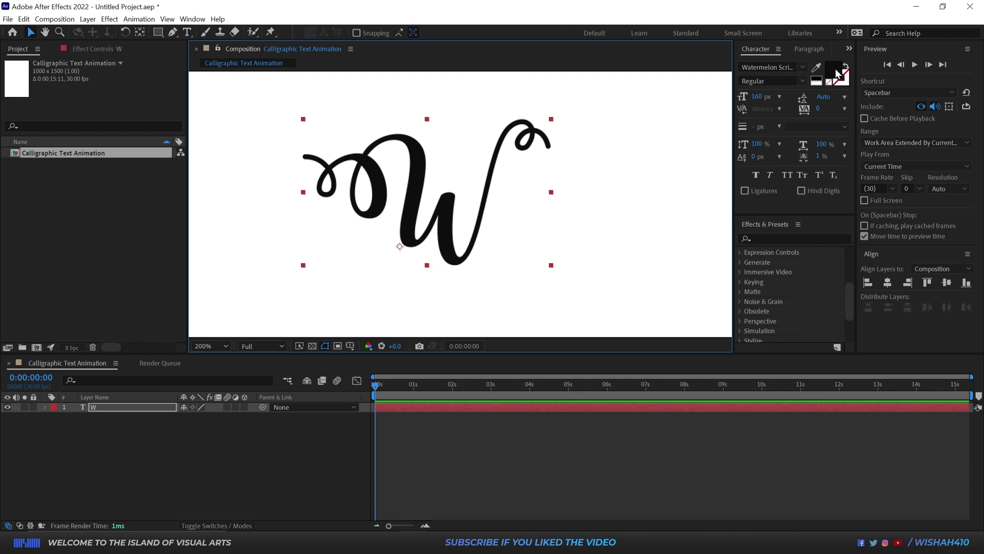
{"action": "left_click", "coordinate": [835, 71]}
{"action": "left_click_drag", "start_coordinate": [804, 231], "coordinate": [812, 252]}
{"action": "left_click_drag", "start_coordinate": [758, 219], "coordinate": [776, 180]}
{"action": "left_click", "coordinate": [900, 191]}
{"action": "left_click", "coordinate": [307, 256]}
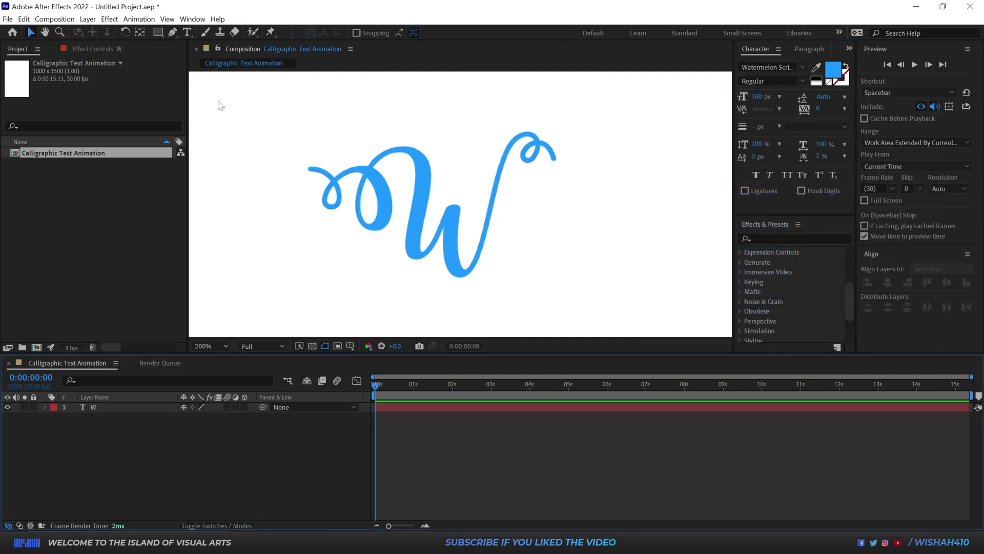
Activate the Pen tool with the W text layer selected, ready for masking the letter's starting curl.
{"action": "left_click", "coordinate": [173, 31]}
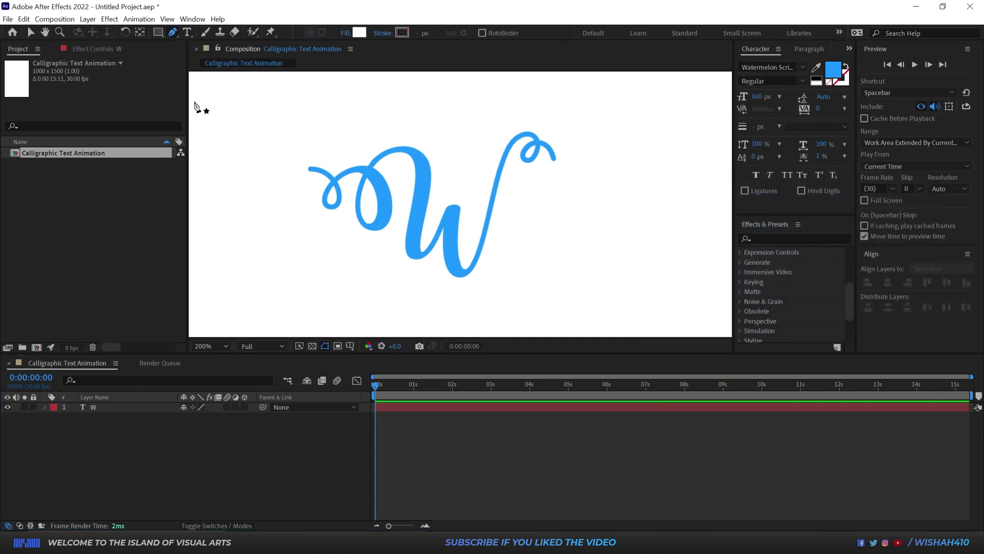
{"action": "left_click", "coordinate": [96, 407]}
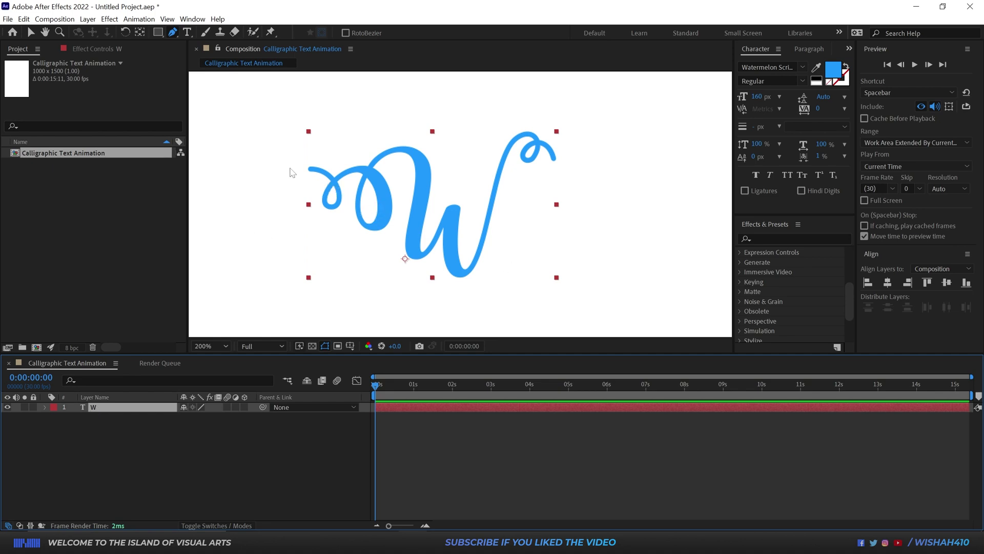
{"action": "scroll", "coordinate": [290, 169], "scroll_direction": "up", "scroll_amount": 2}
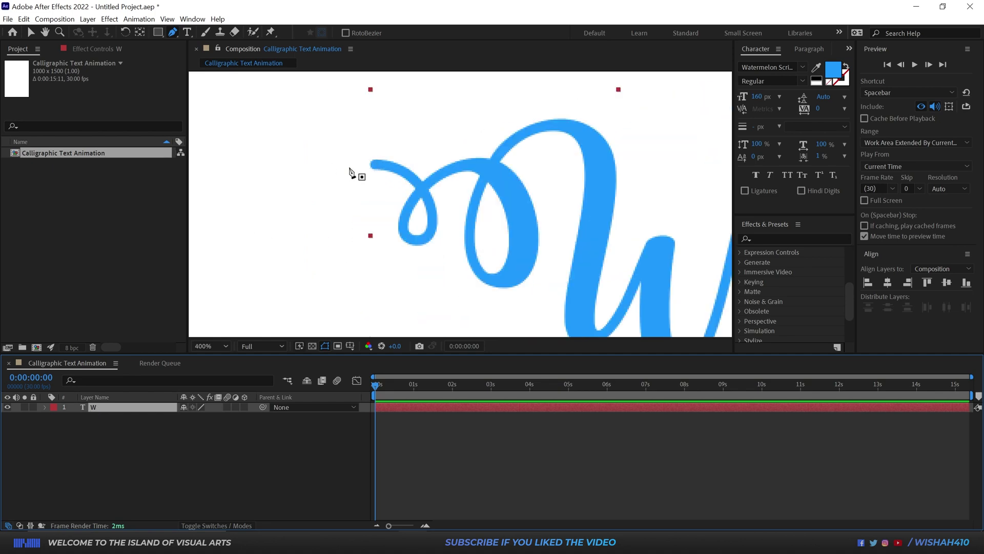
{"action": "left_click_drag", "start_coordinate": [354, 168], "coordinate": [375, 165]}
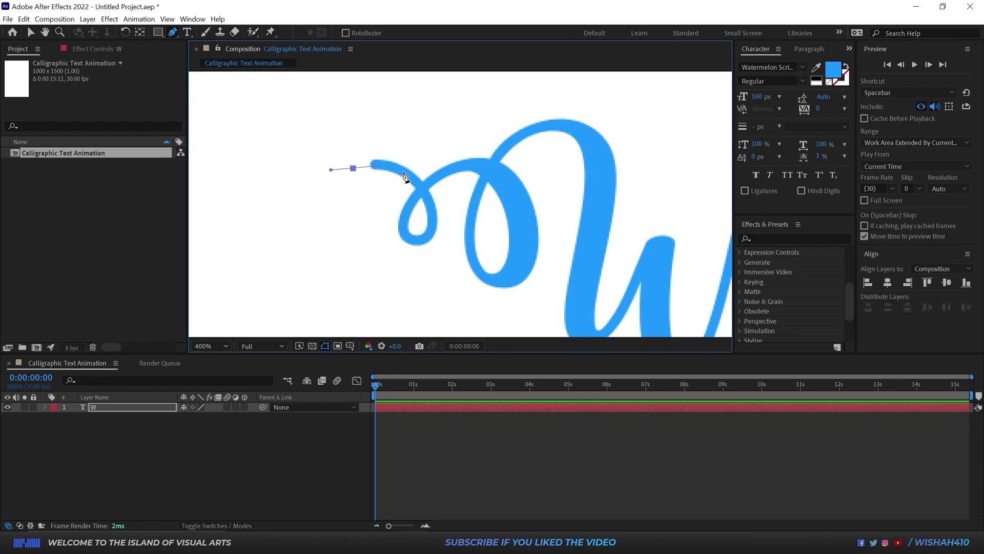
{"action": "left_click", "coordinate": [415, 182]}
{"action": "left_click_drag", "start_coordinate": [429, 234], "coordinate": [413, 255]}
{"action": "key", "text": "ctrl+z"}
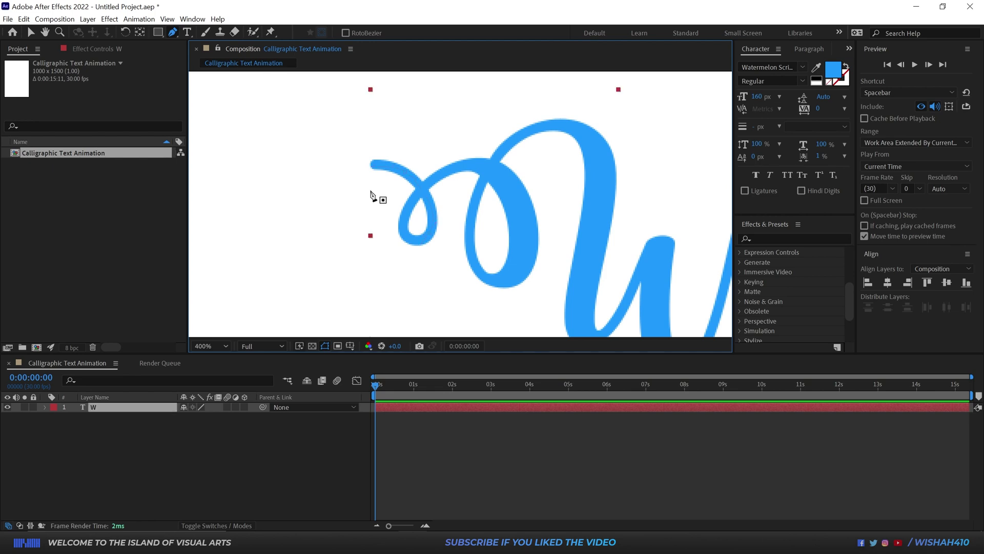
Start a mask path on the W layer just before the letter's starting tip and trace the centre of the first small curl.
{"action": "left_click", "coordinate": [126, 410]}
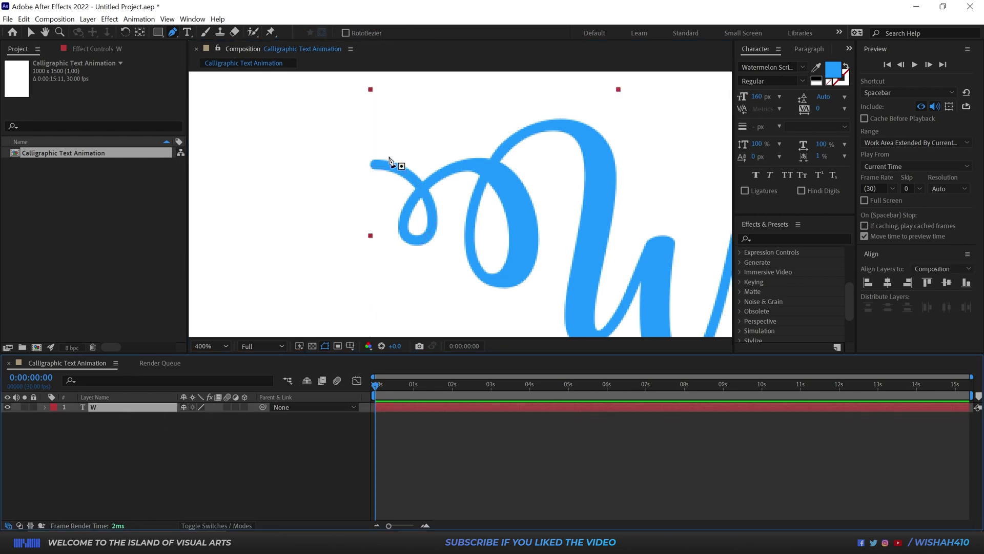
{"action": "left_click", "coordinate": [358, 165]}
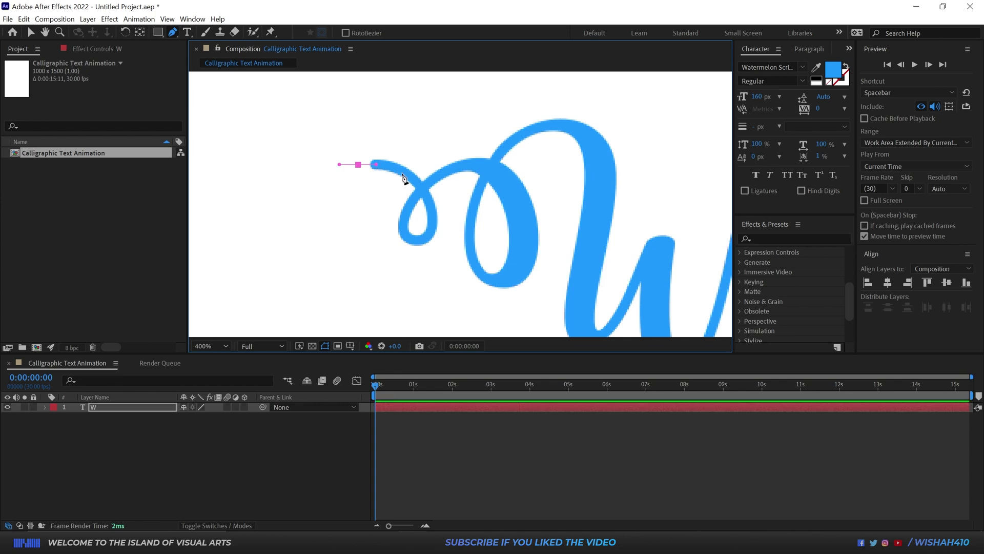
{"action": "left_click", "coordinate": [433, 193]}
{"action": "left_click_drag", "start_coordinate": [418, 241], "coordinate": [391, 242]}
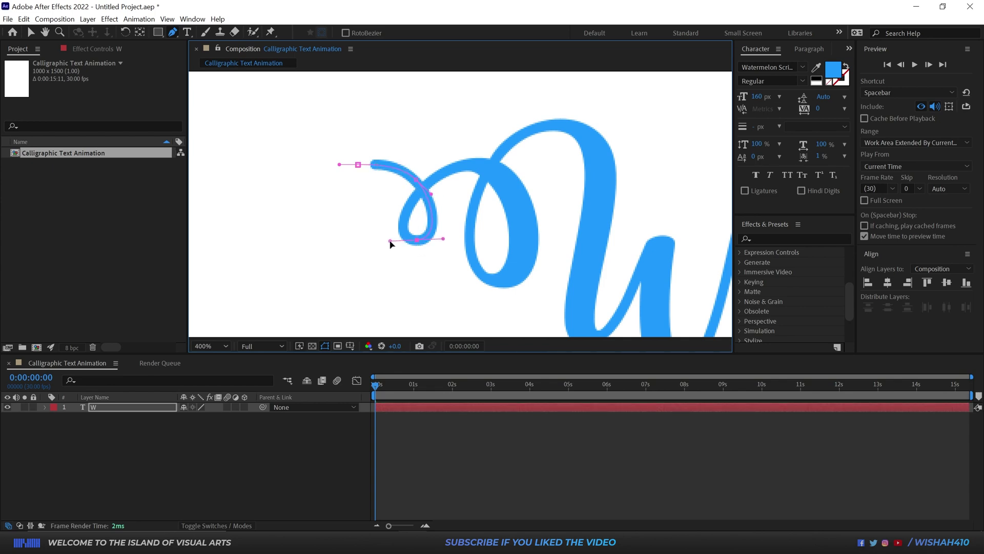
{"action": "left_click_drag", "start_coordinate": [436, 180], "coordinate": [471, 157]}
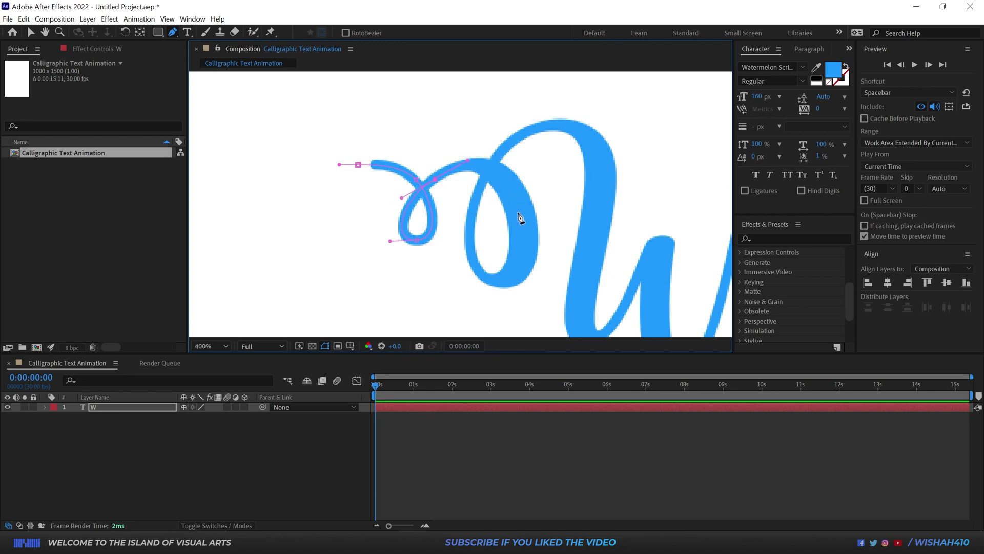
Continue the mask path around the second, larger loop and up to the crest of the tall arch.
{"action": "left_click_drag", "start_coordinate": [519, 215], "coordinate": [456, 281]}
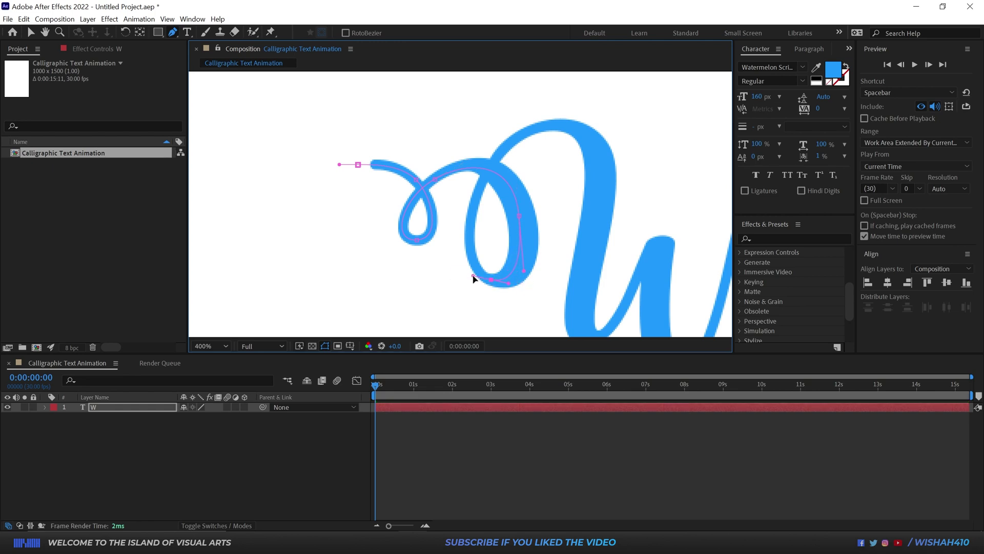
{"action": "left_click", "coordinate": [471, 212]}
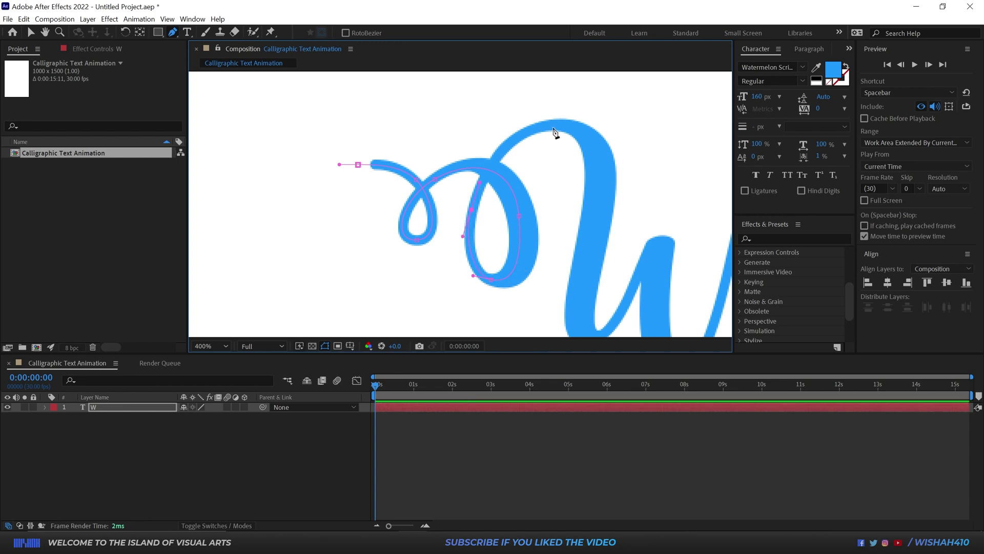
{"action": "left_click_drag", "start_coordinate": [554, 127], "coordinate": [589, 128]}
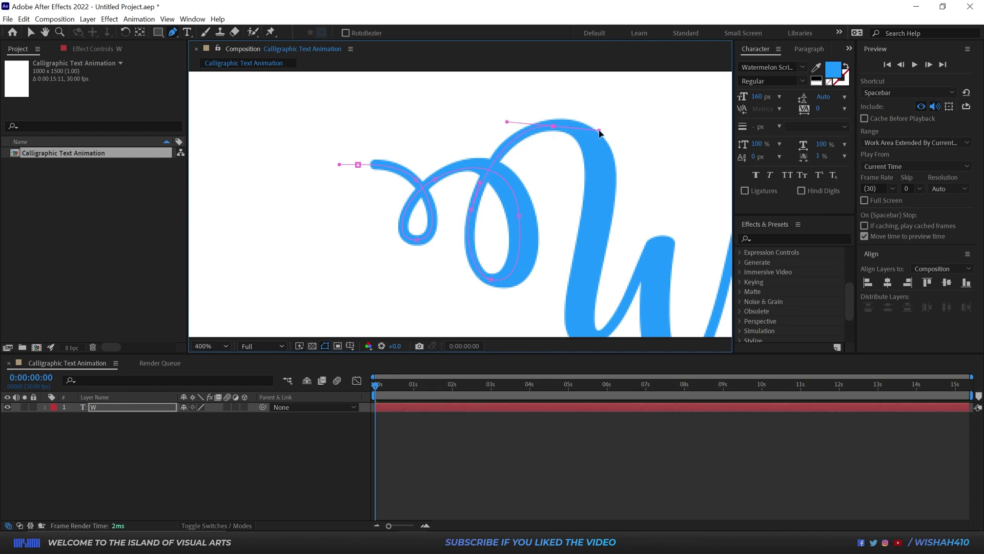
Extend the mask path down the first thick stroke, around its base and up the thin stroke towards the middle peak.
{"action": "left_click_drag", "start_coordinate": [578, 187], "coordinate": [489, 158]}
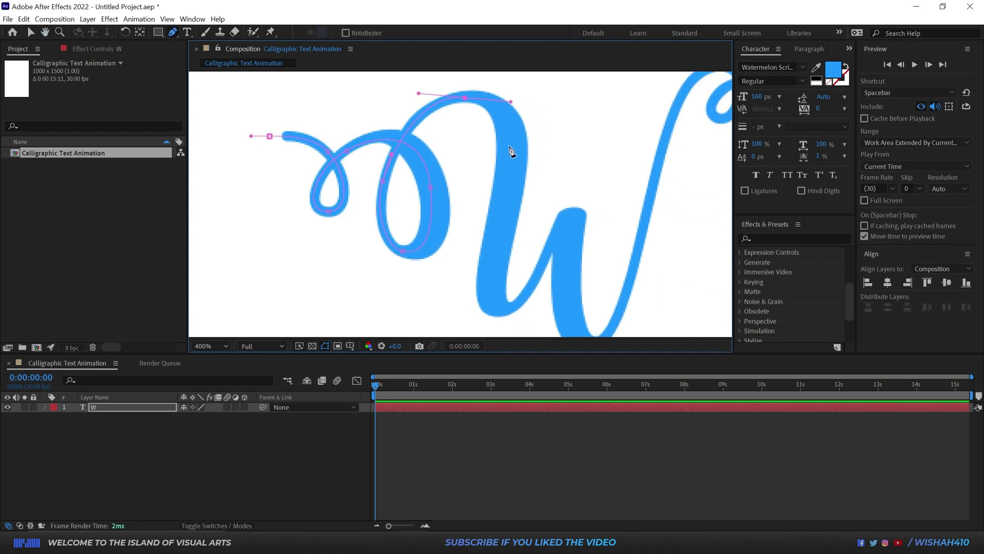
{"action": "left_click", "coordinate": [512, 164]}
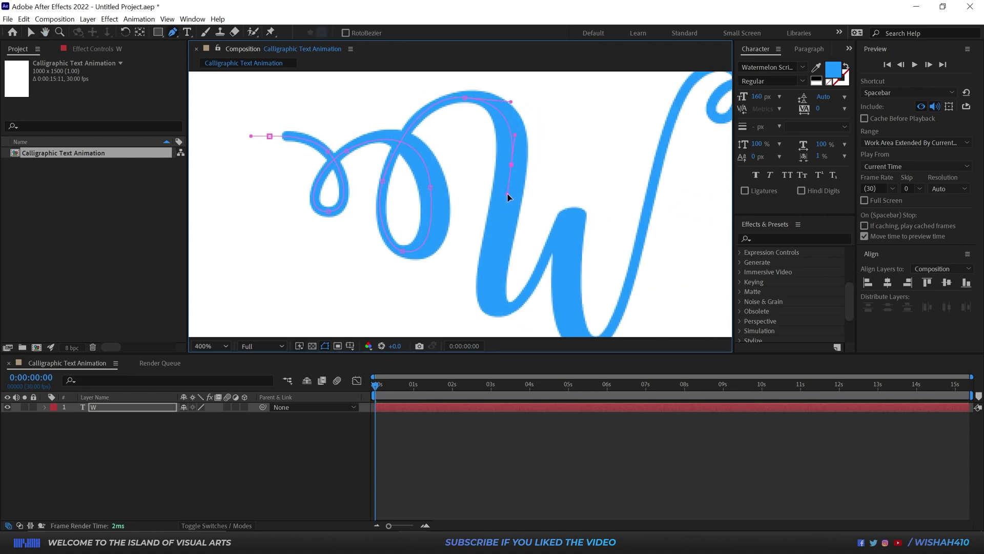
{"action": "left_click", "coordinate": [507, 193]}
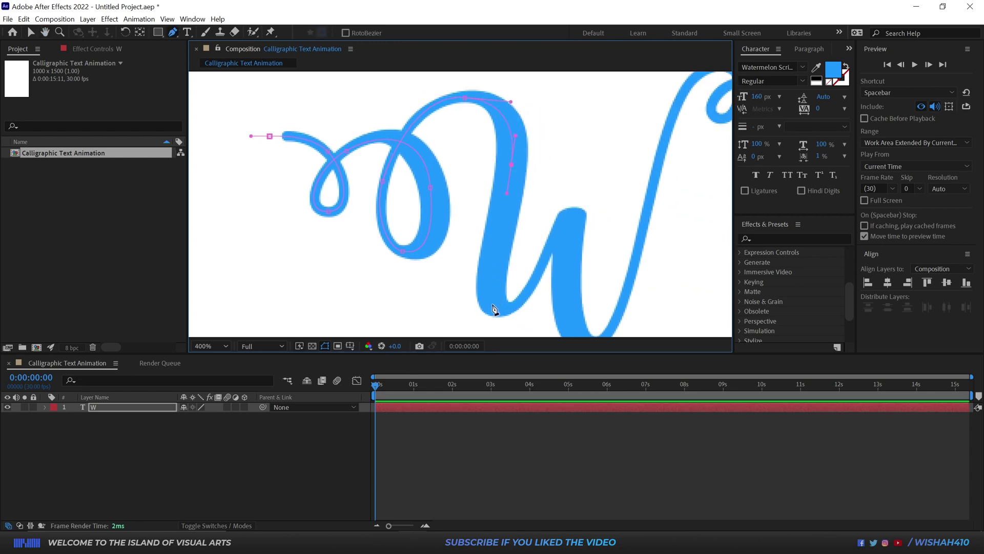
{"action": "left_click_drag", "start_coordinate": [492, 305], "coordinate": [510, 316]}
{"action": "left_click_drag", "start_coordinate": [555, 233], "coordinate": [580, 162]}
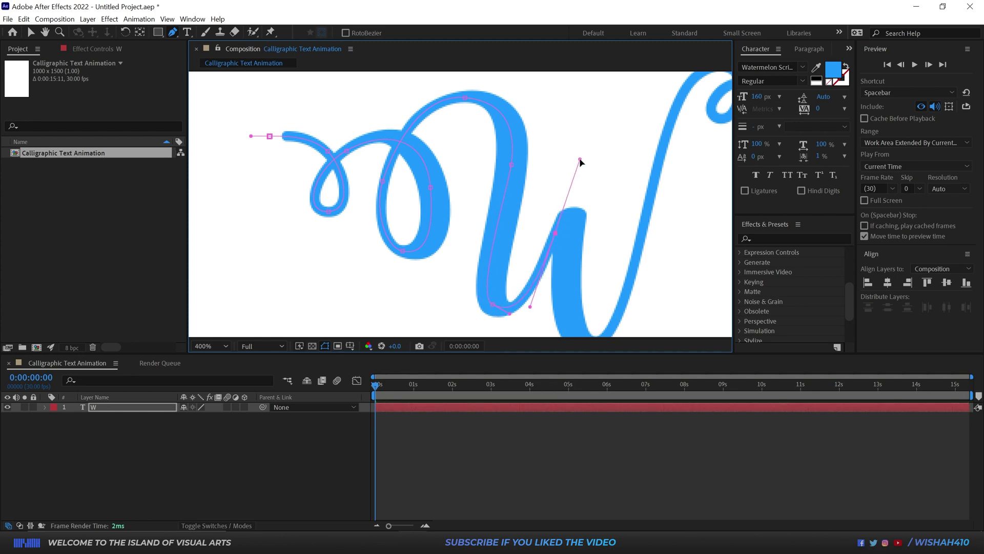
Turn the mask path just above the W's middle peak and trace the second thick stroke down to its base.
{"action": "left_click_drag", "start_coordinate": [582, 264], "coordinate": [529, 194]}
{"action": "left_click_drag", "start_coordinate": [531, 115], "coordinate": [519, 143]}
{"action": "key", "text": "ctrl+z"}
{"action": "left_click_drag", "start_coordinate": [521, 267], "coordinate": [543, 302]}
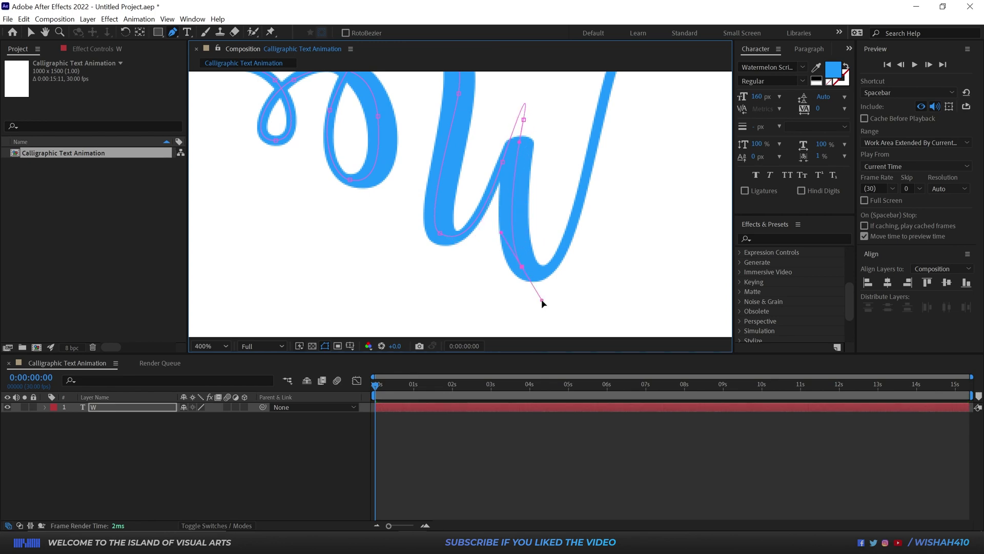
Continue the mask path from the W's lowest curve up the long thin final upstroke.
{"action": "left_click_drag", "start_coordinate": [583, 213], "coordinate": [516, 258]}
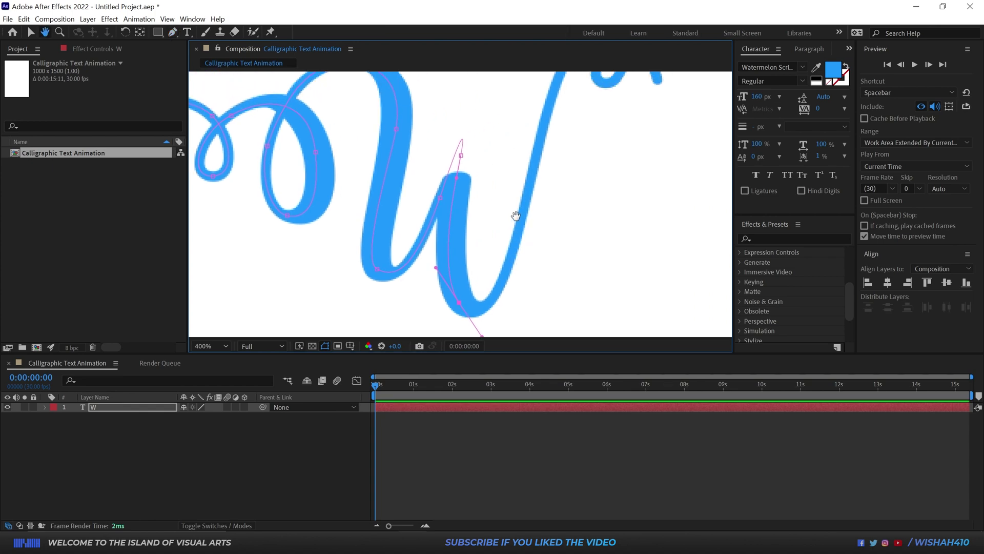
{"action": "mouse_move", "coordinate": [535, 249]}
{"action": "left_mouse_down"}
{"action": "mouse_move", "coordinate": [501, 244]}
{"action": "mouse_move", "coordinate": [564, 215]}
{"action": "mouse_move", "coordinate": [505, 228]}
{"action": "mouse_move", "coordinate": [498, 205]}
{"action": "mouse_move", "coordinate": [486, 236]}
{"action": "left_mouse_up"}
{"action": "key", "text": "g"}
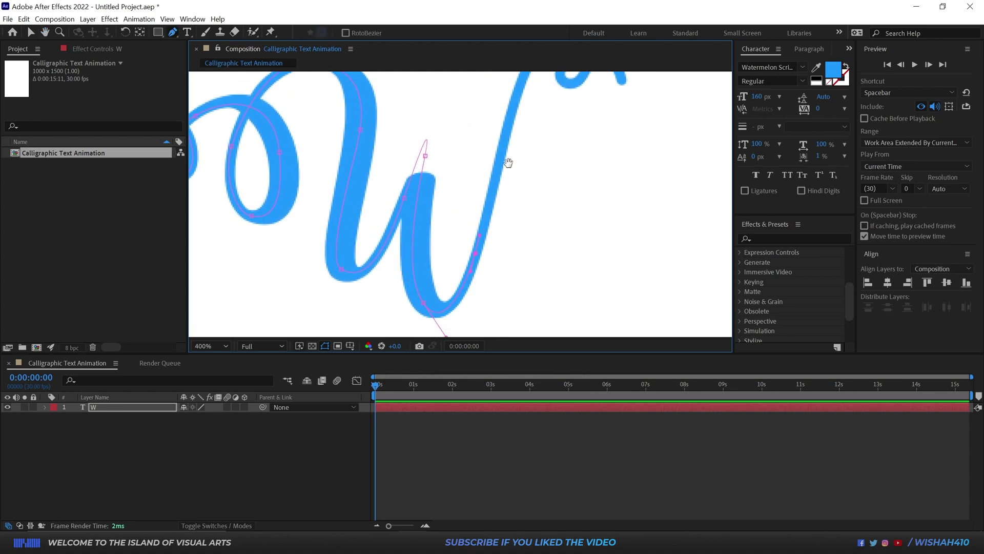
{"action": "left_click_drag", "start_coordinate": [505, 161], "coordinate": [454, 261]}
{"action": "left_click", "coordinate": [464, 196]}
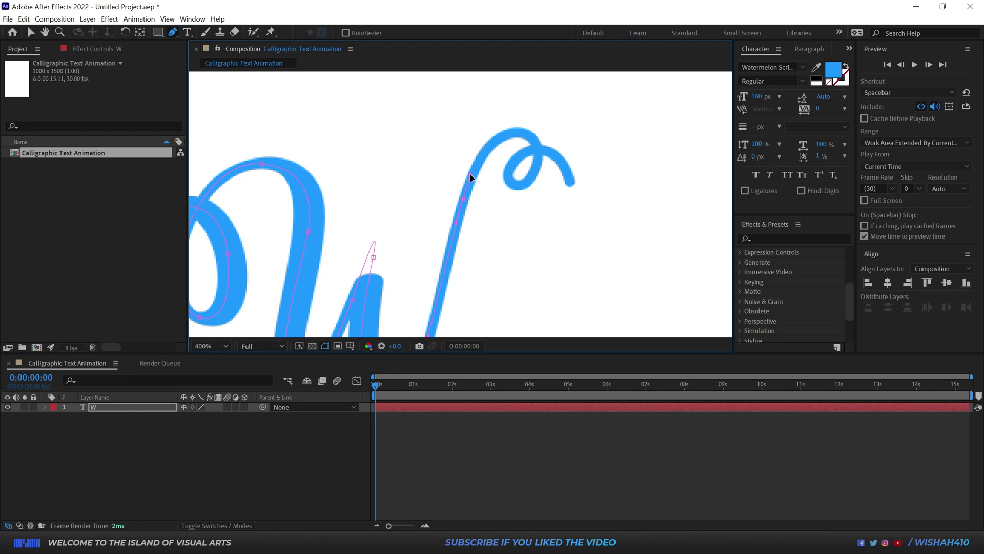
{"action": "left_click", "coordinate": [470, 174]}
Trace the small ending curl with the mask path and finish it just beyond the letter's final tip.
{"action": "mouse_move", "coordinate": [525, 134]}
{"action": "left_mouse_down"}
{"action": "mouse_move", "coordinate": [534, 149]}
{"action": "mouse_move", "coordinate": [556, 150]}
{"action": "left_mouse_up"}
{"action": "left_click_drag", "start_coordinate": [519, 186], "coordinate": [502, 189]}
{"action": "left_click_drag", "start_coordinate": [524, 153], "coordinate": [538, 147]}
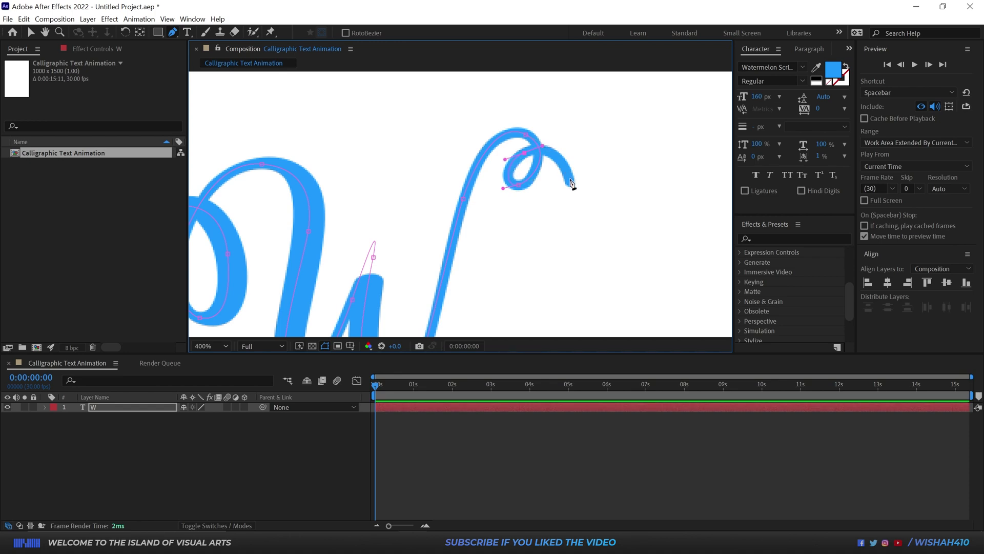
{"action": "left_click_drag", "start_coordinate": [572, 191], "coordinate": [578, 228]}
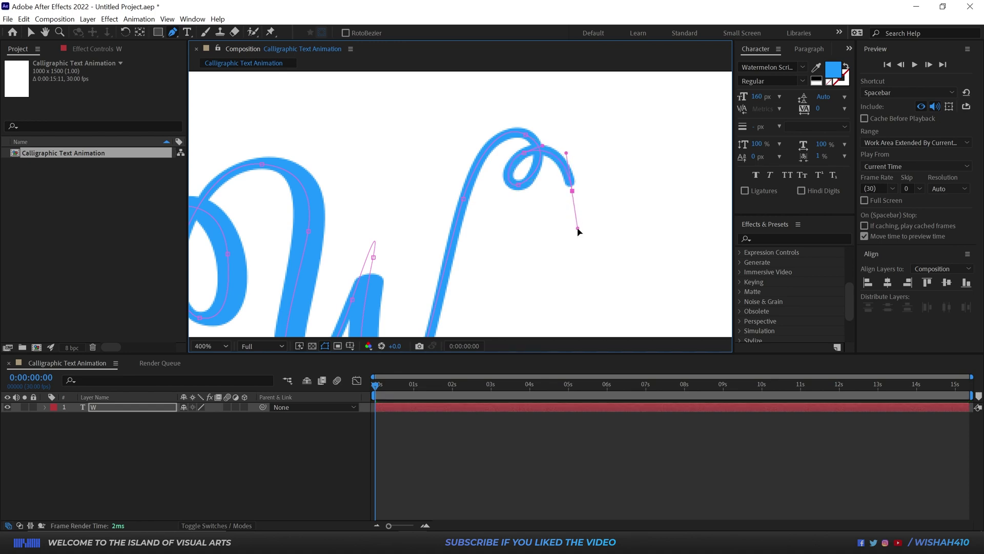
Find the Stroke effect under Generate and apply it to the W text layer.
{"action": "scroll", "coordinate": [582, 175], "scroll_direction": "down", "scroll_amount": 2}
{"action": "scroll", "coordinate": [538, 200], "scroll_direction": "up", "scroll_amount": 1}
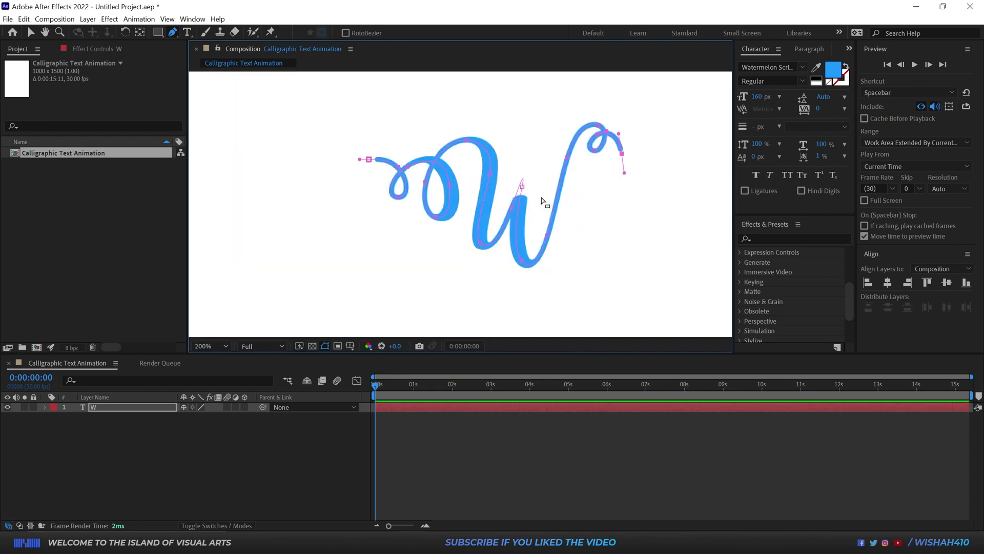
{"action": "left_click_drag", "start_coordinate": [543, 180], "coordinate": [500, 189]}
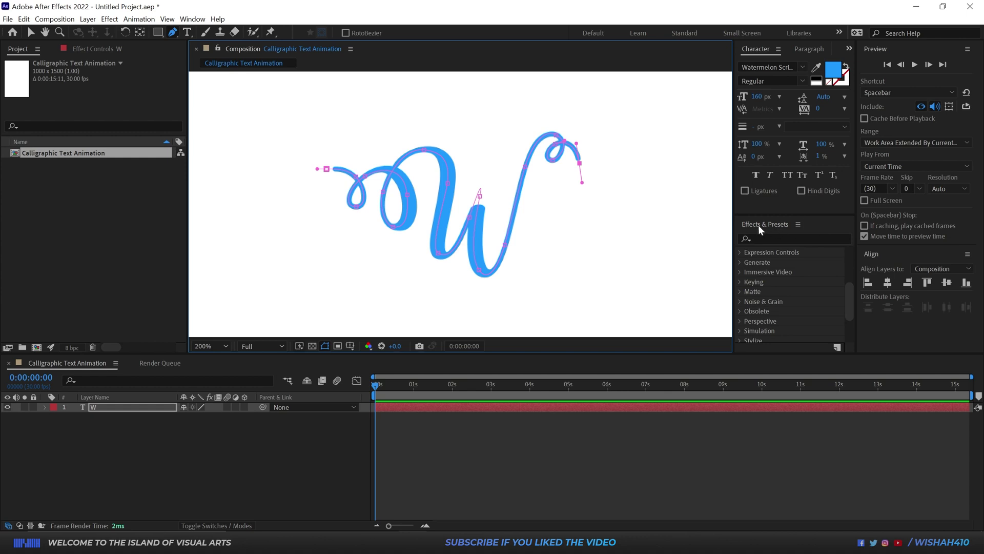
{"action": "left_click", "coordinate": [768, 238]}
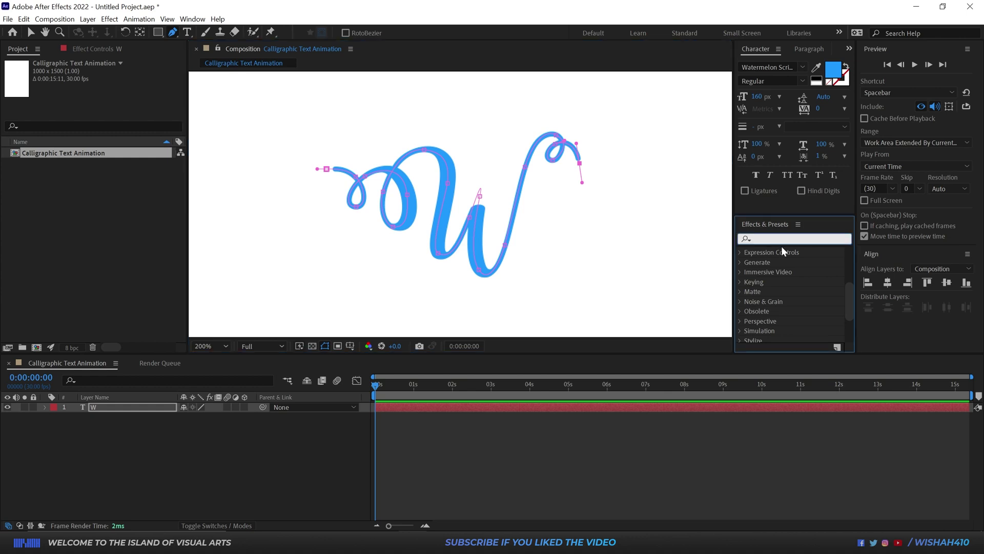
{"action": "type", "text": "stroke"}
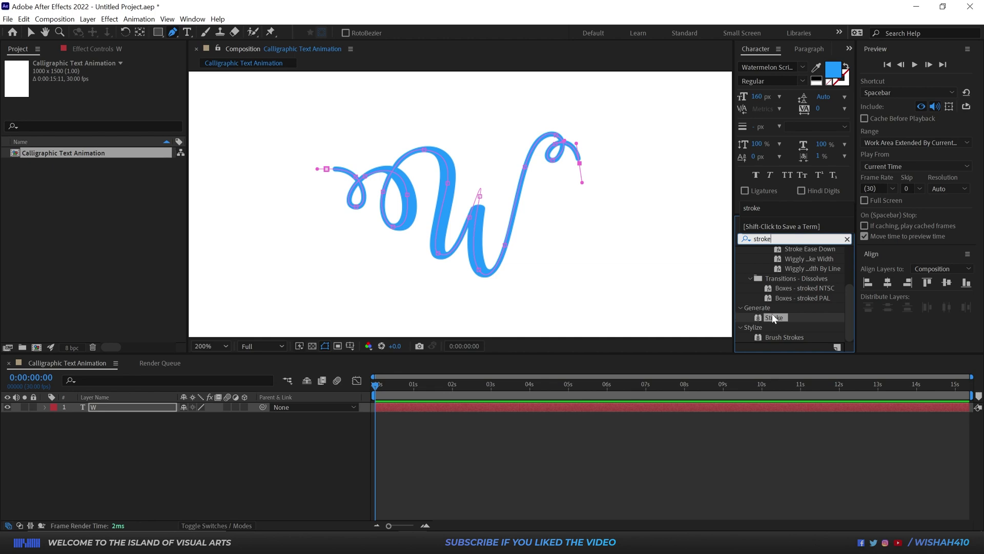
{"action": "mouse_move", "coordinate": [780, 319]}
{"action": "left_mouse_down"}
{"action": "mouse_move", "coordinate": [680, 333]}
{"action": "mouse_move", "coordinate": [490, 236]}
{"action": "mouse_move", "coordinate": [661, 297]}
{"action": "mouse_move", "coordinate": [617, 268]}
{"action": "mouse_move", "coordinate": [450, 226]}
{"action": "mouse_move", "coordinate": [445, 211]}
{"action": "mouse_move", "coordinate": [461, 202]}
{"action": "mouse_move", "coordinate": [231, 359]}
{"action": "mouse_move", "coordinate": [122, 412]}
{"action": "left_mouse_up"}
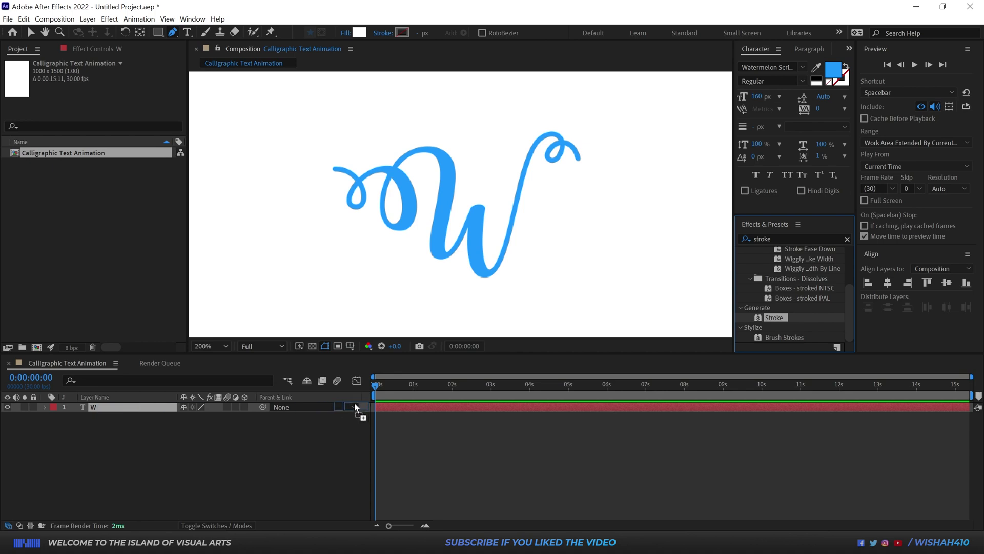
{"action": "left_click", "coordinate": [405, 409]}
{"action": "key", "text": "v"}
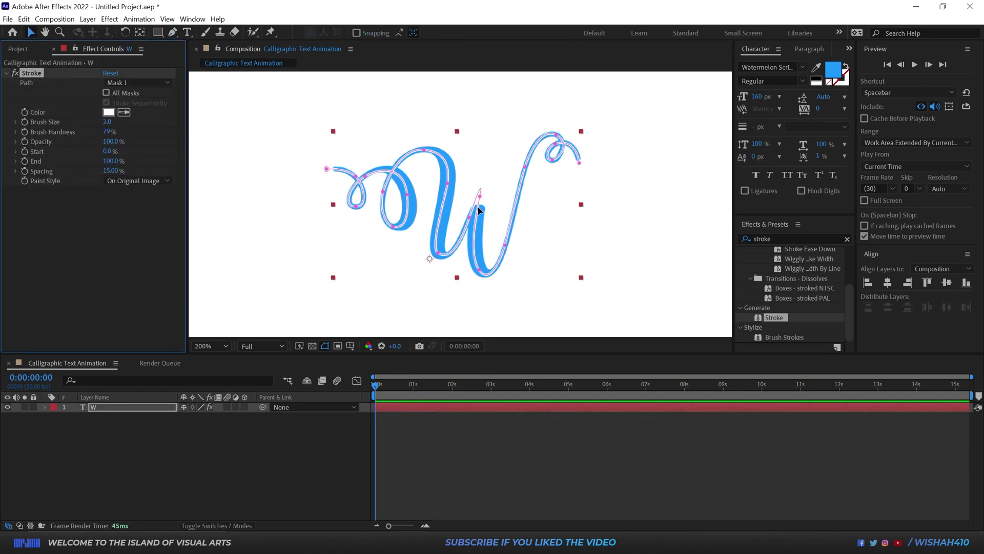
Fine-tune the mask points on the second loop, the arch's crest and the first thick stroke to fit the letter.
{"action": "scroll", "coordinate": [479, 210], "scroll_direction": "up", "scroll_amount": 2}
{"action": "scroll", "coordinate": [469, 210], "scroll_direction": "down", "scroll_amount": 2}
{"action": "scroll", "coordinate": [375, 190], "scroll_direction": "up", "scroll_amount": 2}
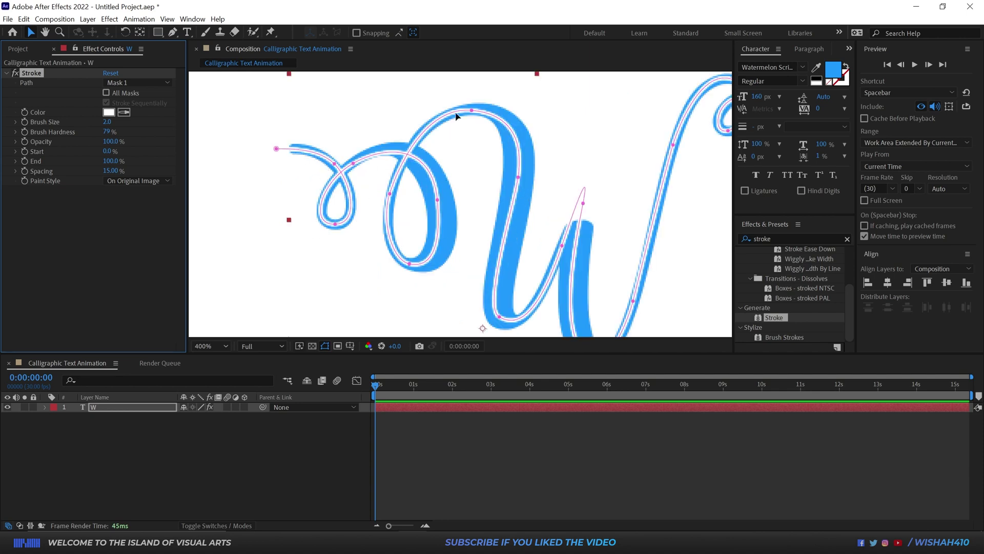
{"action": "left_click", "coordinate": [390, 195]}
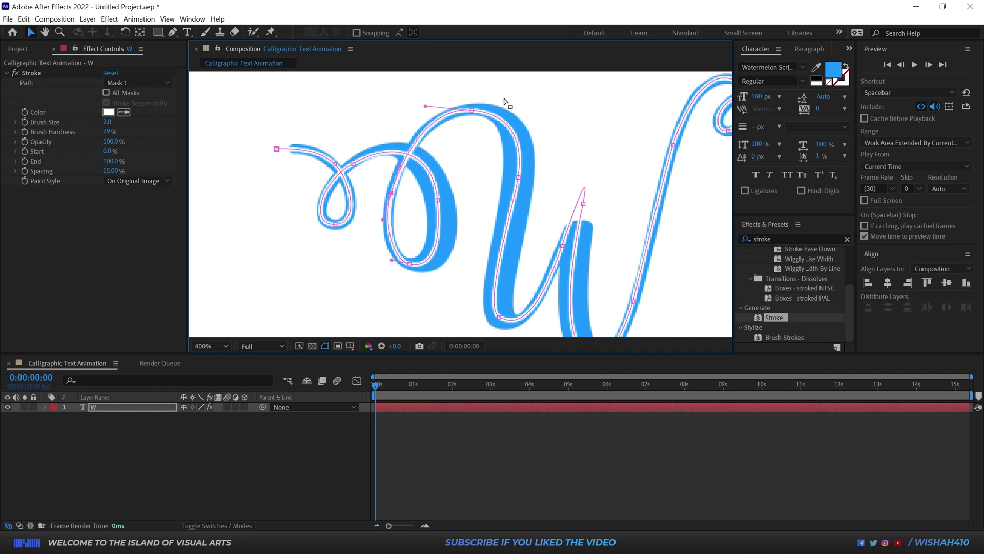
{"action": "left_click", "coordinate": [473, 110]}
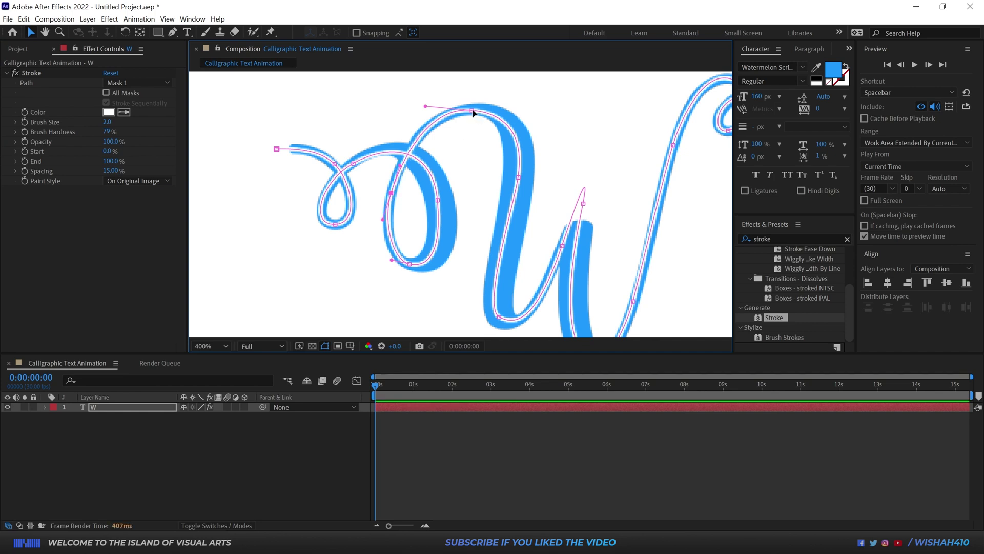
{"action": "left_click", "coordinate": [518, 177]}
{"action": "scroll", "coordinate": [285, 176], "scroll_direction": "down", "scroll_amount": 2}
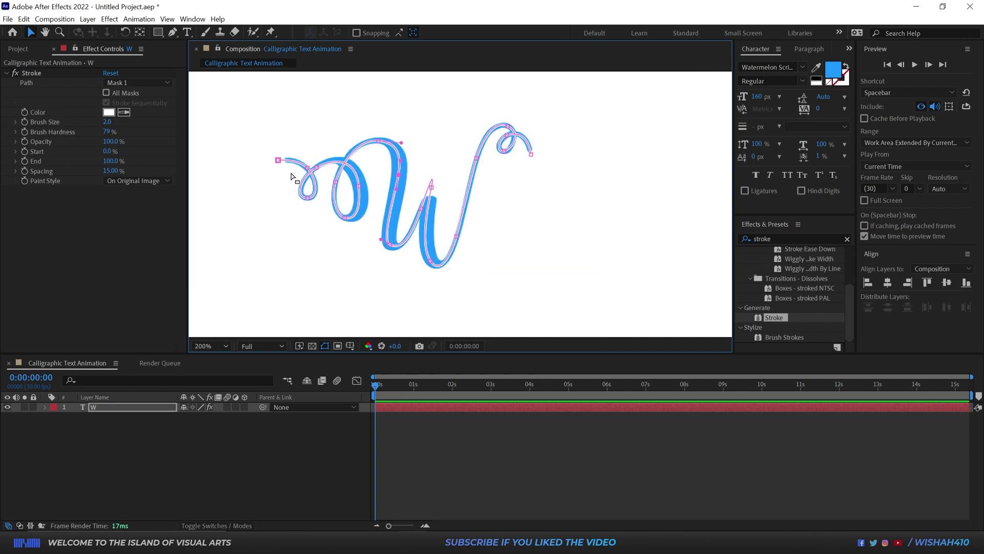
{"action": "scroll", "coordinate": [308, 177], "scroll_direction": "up", "scroll_amount": 2}
{"action": "scroll", "coordinate": [391, 190], "scroll_direction": "down", "scroll_amount": 2}
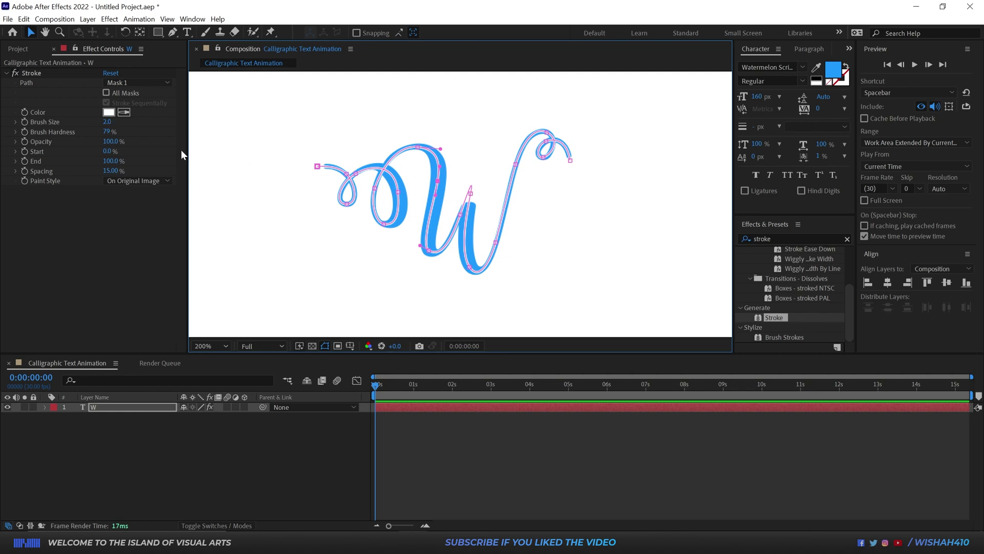
{"action": "scroll", "coordinate": [308, 177], "scroll_direction": "up", "scroll_amount": 2}
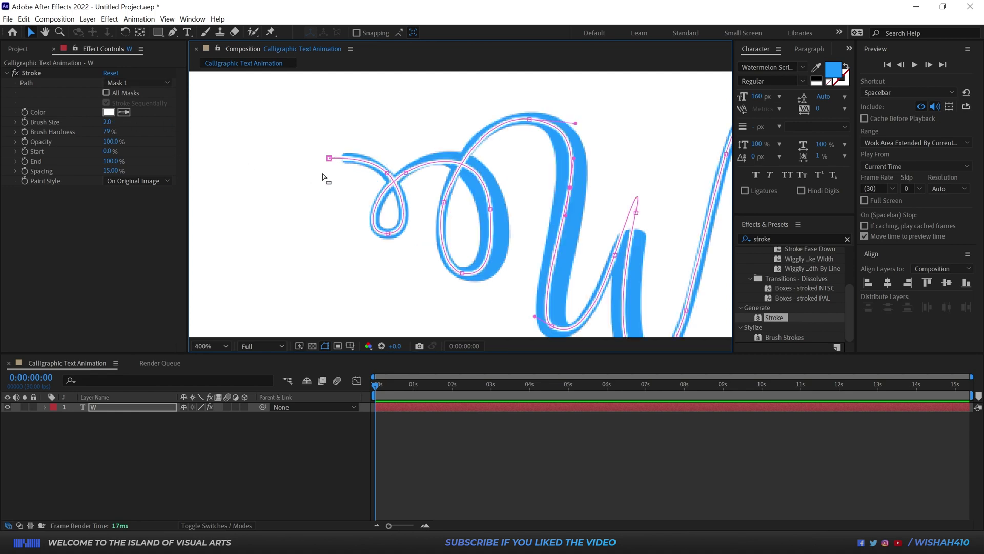
{"action": "scroll", "coordinate": [323, 180], "scroll_direction": "down", "scroll_amount": 2}
{"action": "key", "text": "h"}
{"action": "left_click_drag", "start_coordinate": [475, 154], "coordinate": [480, 150]}
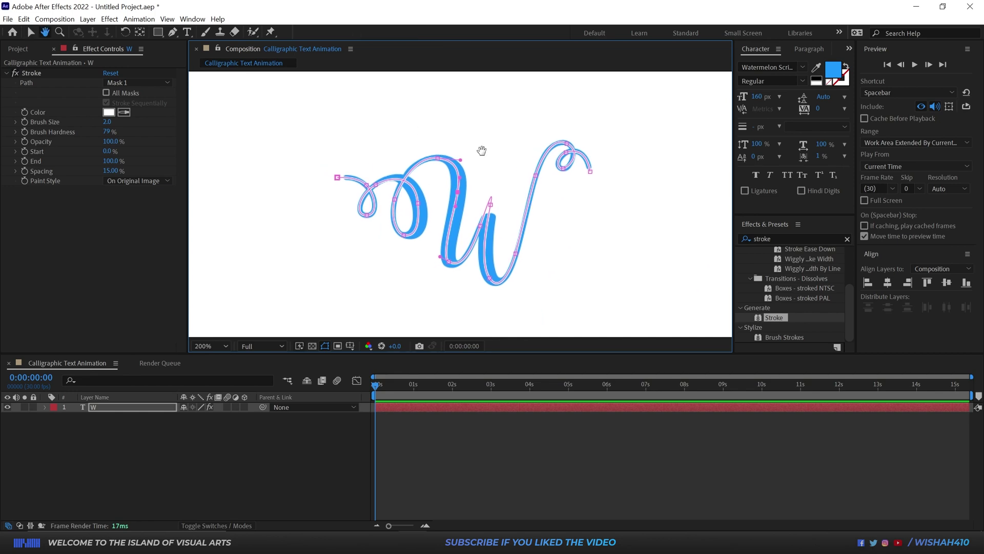
Set the Stroke effect's color to bright red (F60B0B).
{"action": "left_click", "coordinate": [109, 112]}
{"action": "mouse_move", "coordinate": [786, 205]}
{"action": "left_mouse_down"}
{"action": "mouse_move", "coordinate": [762, 202]}
{"action": "mouse_move", "coordinate": [788, 194]}
{"action": "left_mouse_up"}
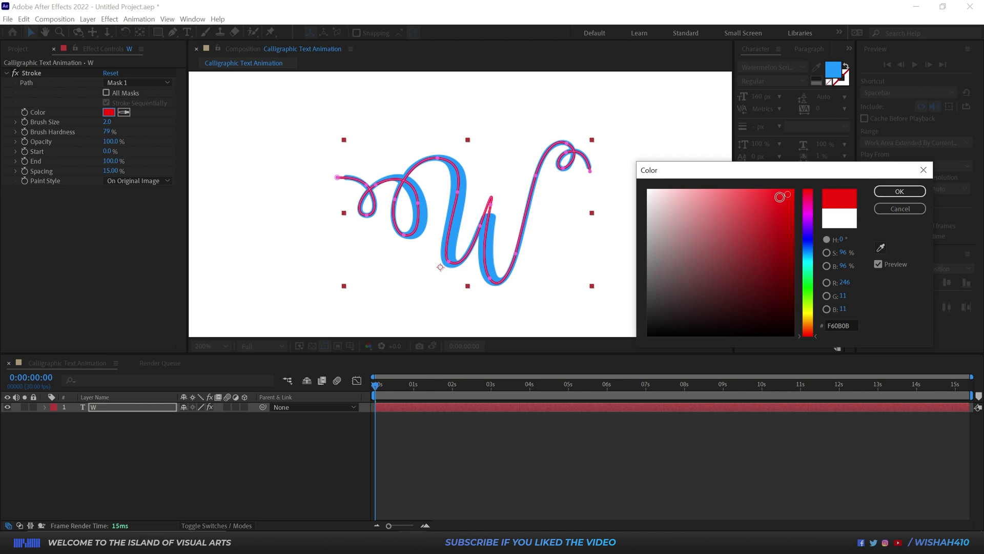
{"action": "left_click", "coordinate": [899, 191]}
Nudge the mask point on the outer side of the second loop and raise the Stroke effect's brush size to 12.9.
{"action": "left_click_drag", "start_coordinate": [452, 210], "coordinate": [431, 199]}
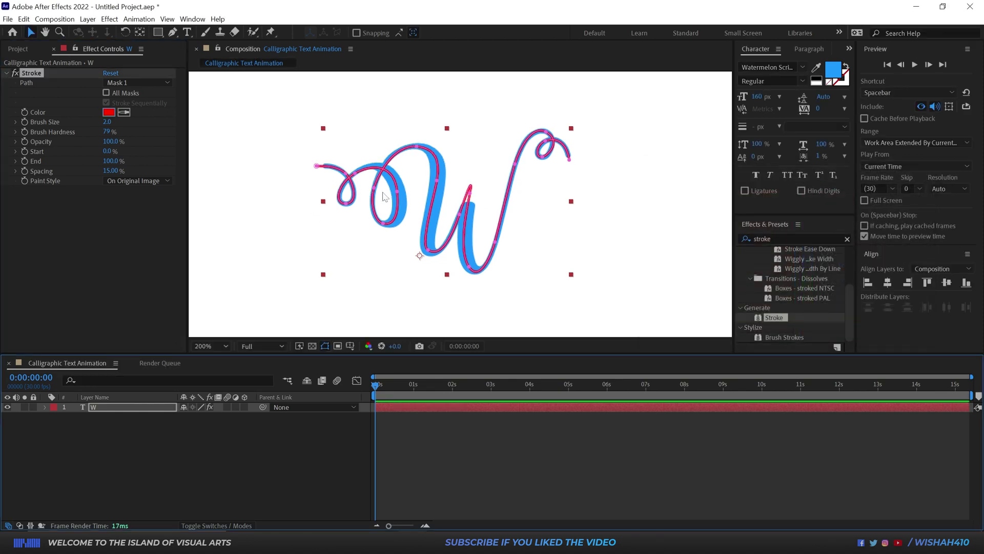
{"action": "scroll", "coordinate": [410, 209], "scroll_direction": "up", "scroll_amount": 2}
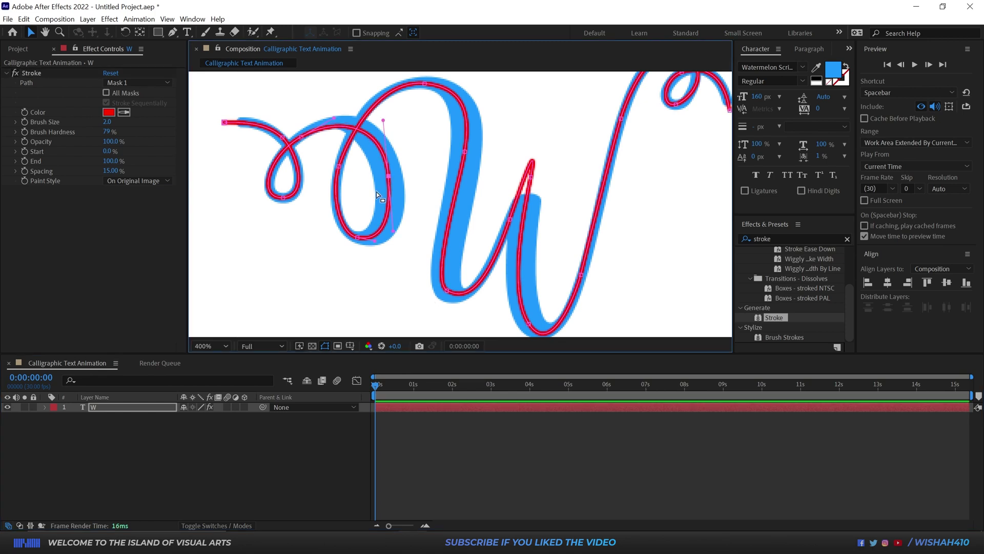
{"action": "left_click", "coordinate": [388, 177]}
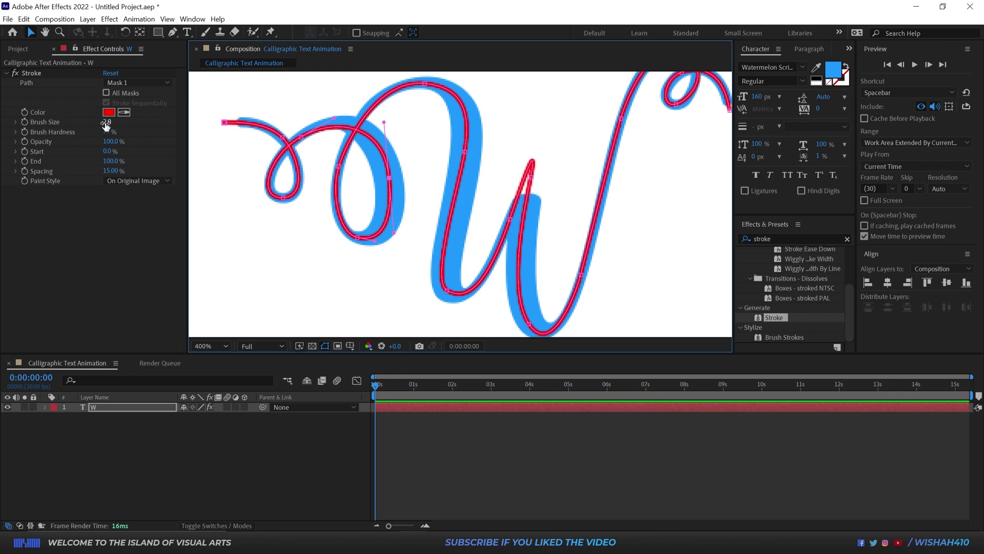
{"action": "mouse_move", "coordinate": [106, 124]}
{"action": "left_mouse_down"}
{"action": "mouse_move", "coordinate": [182, 118]}
{"action": "mouse_move", "coordinate": [114, 117]}
{"action": "mouse_move", "coordinate": [170, 116]}
{"action": "left_mouse_up"}
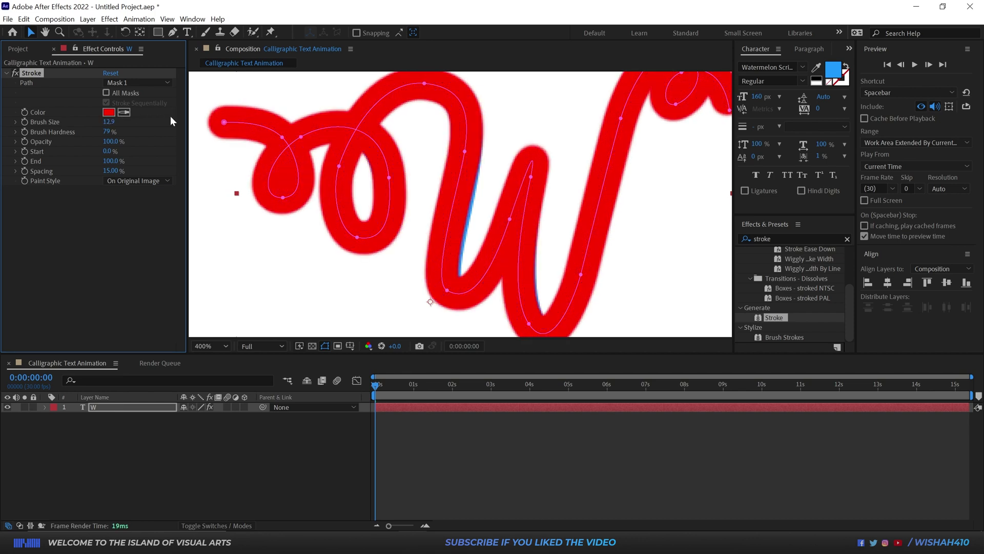
Try brush sizes of 11 and 12 for the Stroke effect.
{"action": "left_click", "coordinate": [109, 122]}
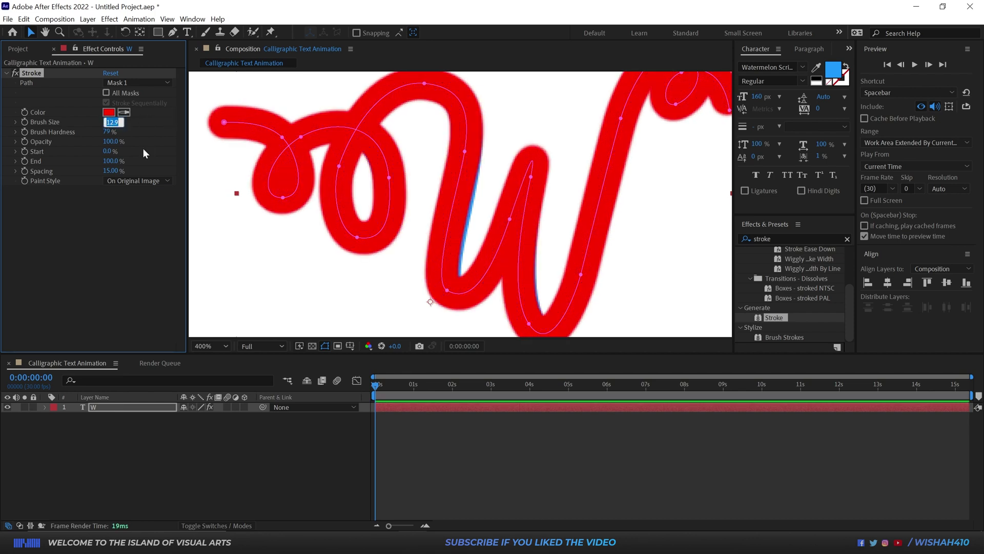
{"action": "type", "text": "11"}
{"action": "key", "text": "Return"}
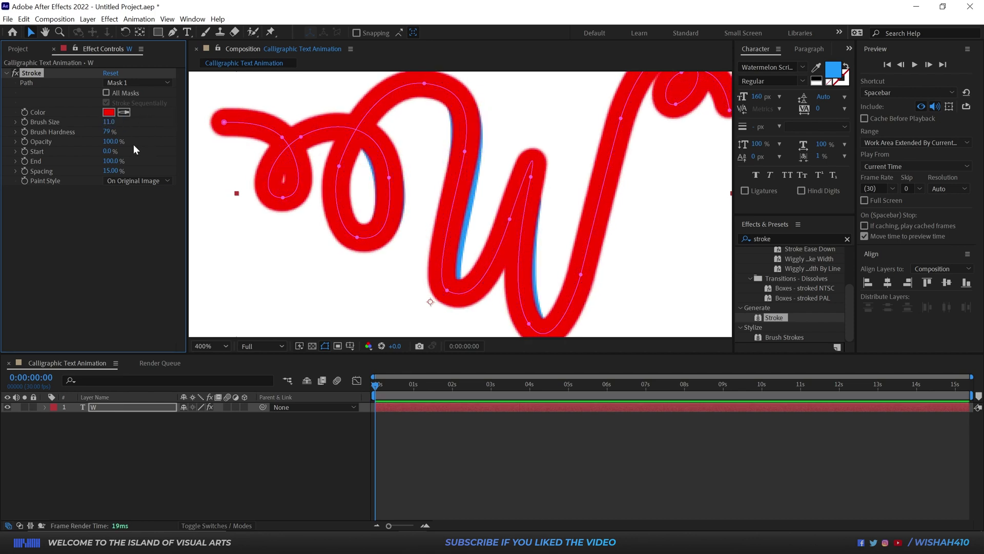
{"action": "left_click", "coordinate": [109, 122]}
{"action": "type", "text": "12"}
{"action": "key", "text": "Return"}
Nudge the mask points on the second loop's outer side, the first thick downstroke and its bottom turn to cover the letter better.
{"action": "left_click", "coordinate": [389, 179]}
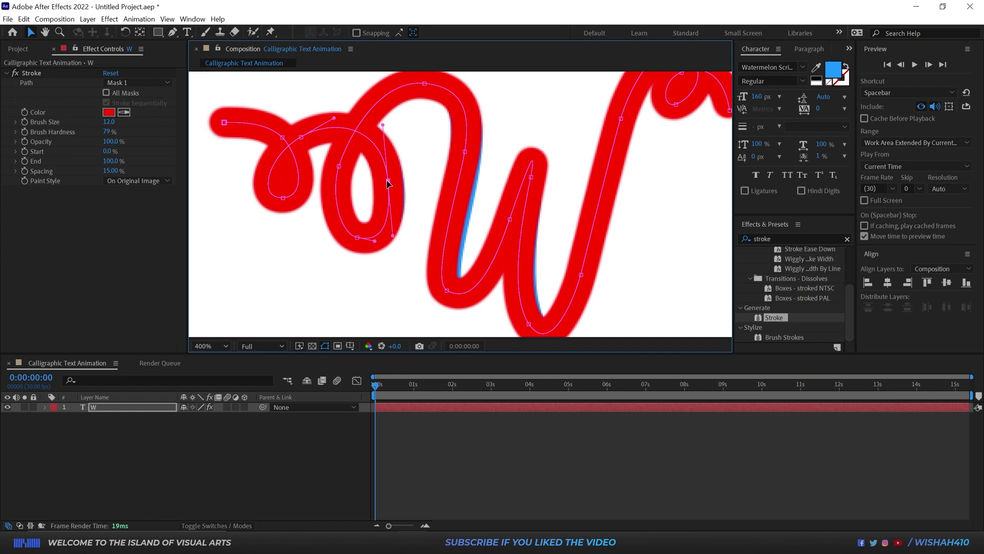
{"action": "left_click", "coordinate": [465, 152]}
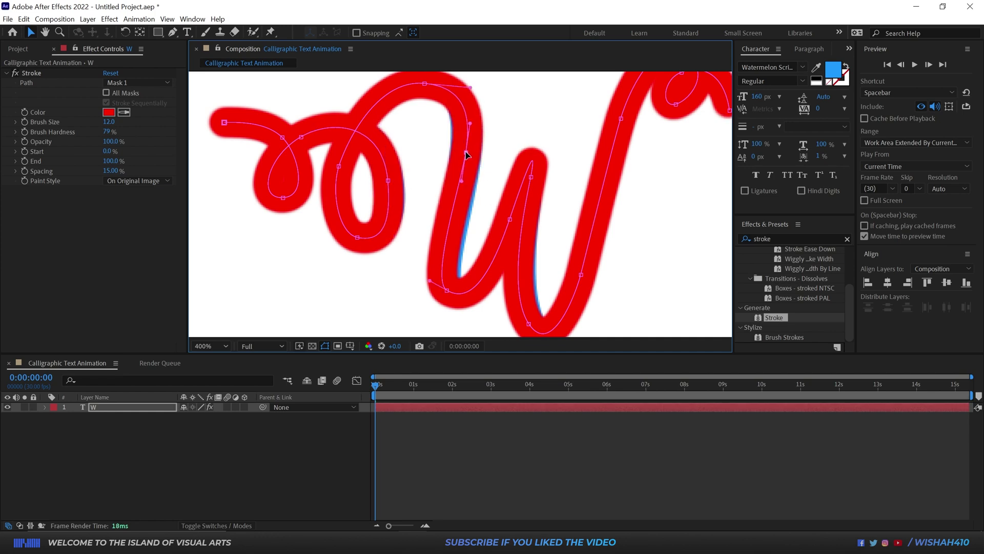
{"action": "left_click", "coordinate": [447, 290]}
{"action": "scroll", "coordinate": [367, 220], "scroll_direction": "down", "scroll_amount": 2}
{"action": "scroll", "coordinate": [373, 208], "scroll_direction": "up", "scroll_amount": 2}
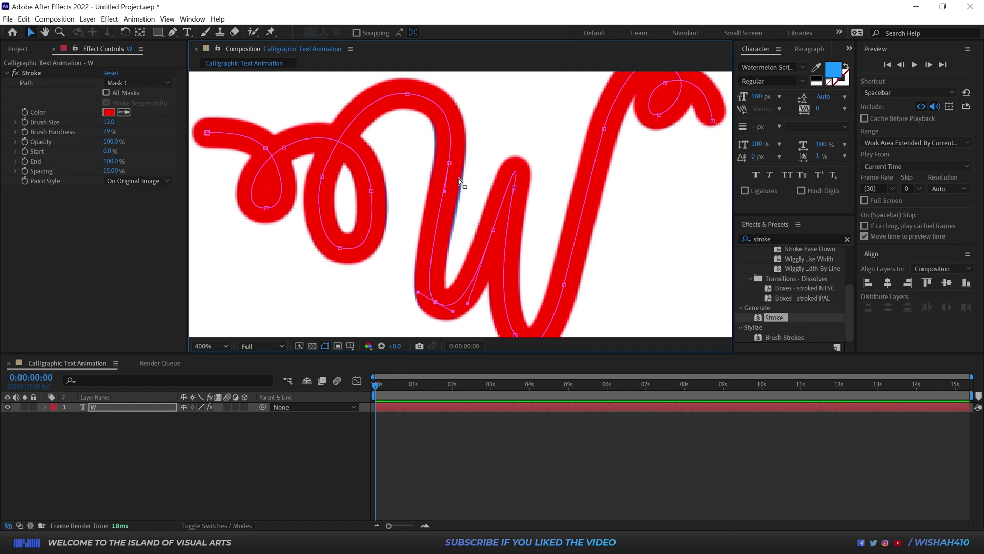
Set the Stroke effect's brush size to 14 so the stroke covers the whole letter.
{"action": "left_click", "coordinate": [109, 122]}
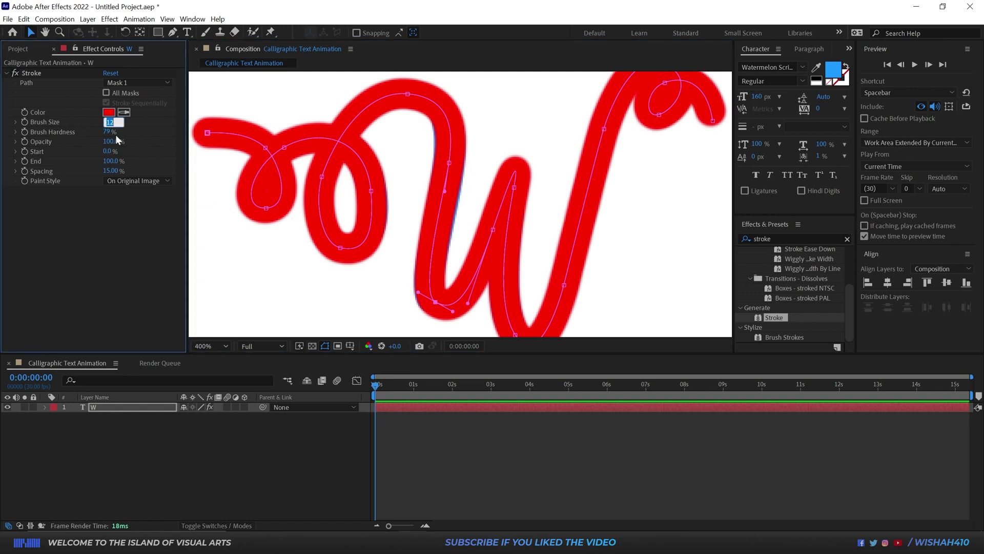
{"action": "type", "text": "14"}
{"action": "key", "text": "Return"}
{"action": "key", "text": "comma"}
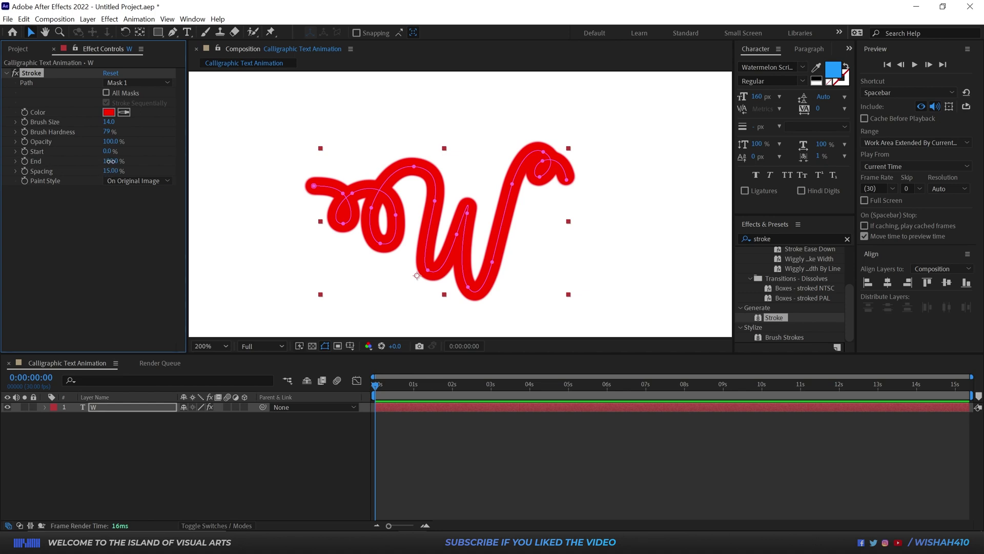
Set the Stroke effect's paint style to Reveal Original Image, trying out its End value and leaving it at 100%.
{"action": "mouse_move", "coordinate": [111, 161]}
{"action": "left_mouse_down"}
{"action": "mouse_move", "coordinate": [47, 156]}
{"action": "mouse_move", "coordinate": [82, 158]}
{"action": "left_mouse_up"}
{"action": "key", "text": "ctrl+5"}
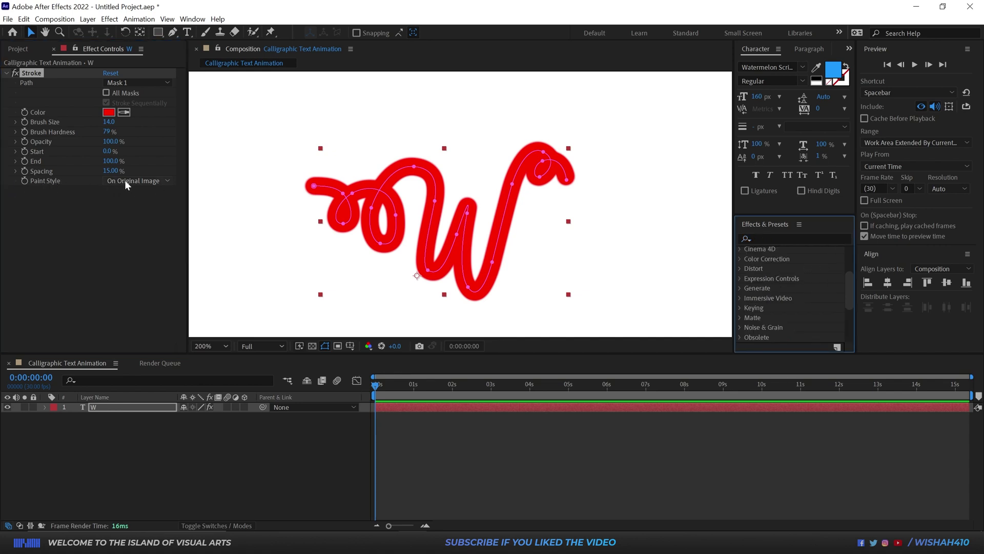
{"action": "left_click", "coordinate": [144, 182]}
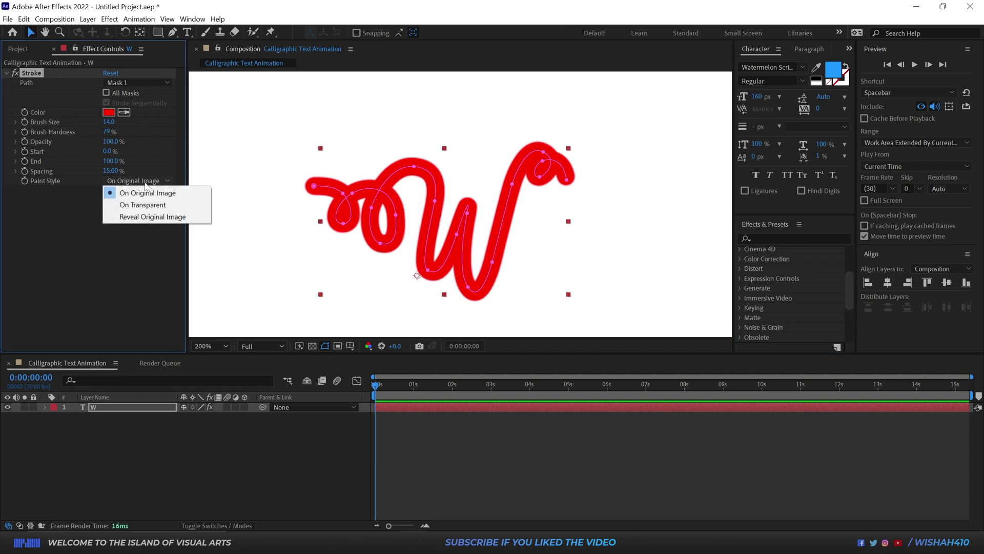
{"action": "left_click", "coordinate": [145, 220]}
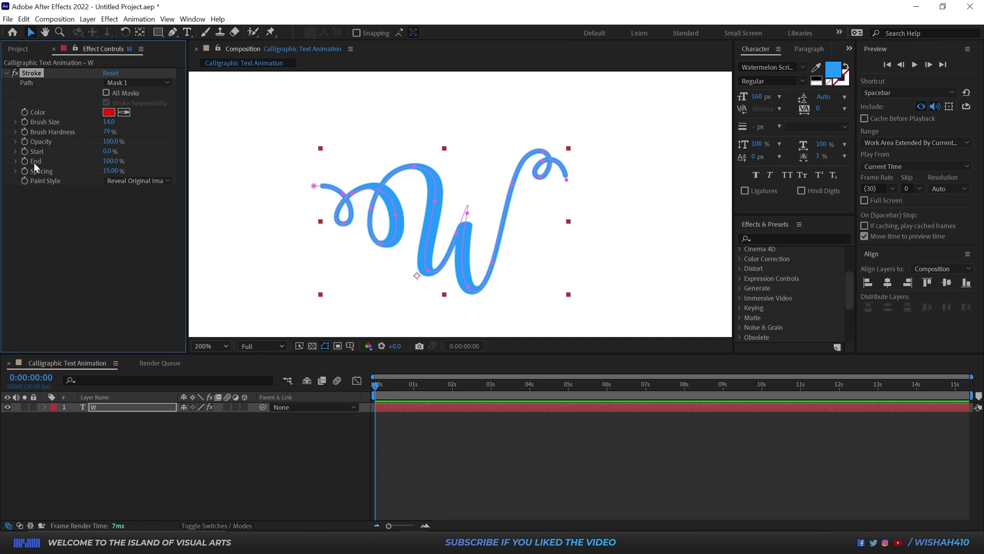
{"action": "mouse_move", "coordinate": [113, 161]}
{"action": "left_mouse_down"}
{"action": "mouse_move", "coordinate": [67, 161]}
{"action": "mouse_move", "coordinate": [112, 161]}
{"action": "left_mouse_up"}
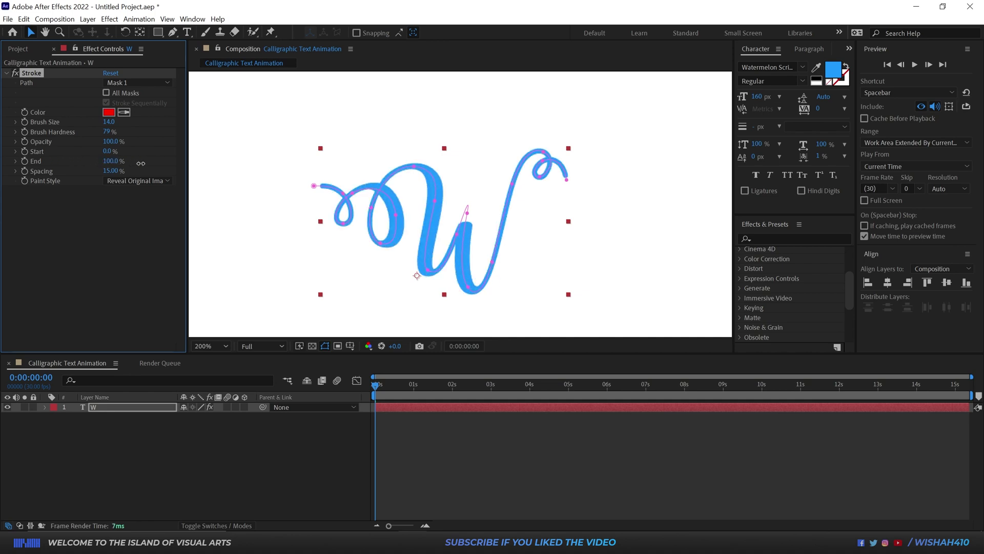
Keyframe the Stroke effect's End property at 100% and place that keyframe at 4 seconds.
{"action": "left_click", "coordinate": [413, 385]}
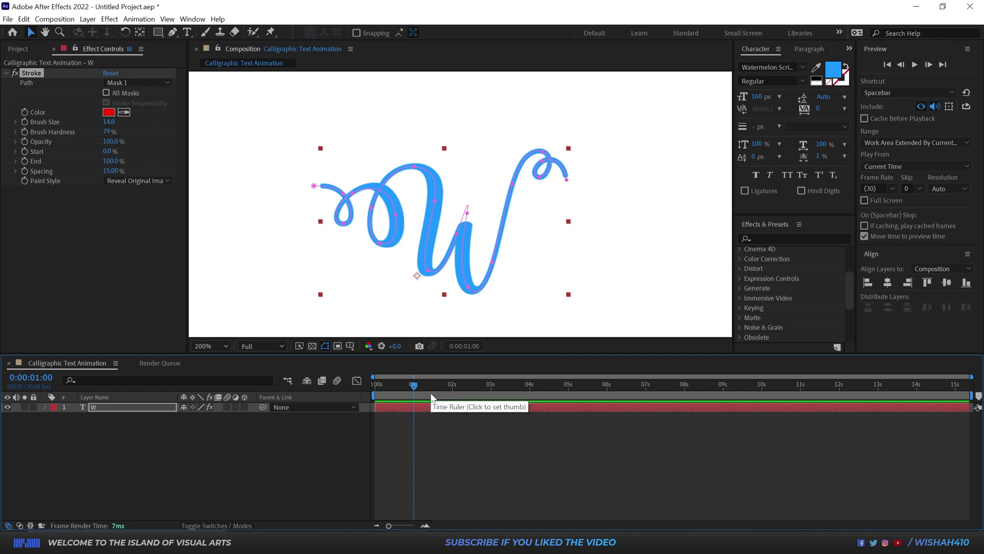
{"action": "left_click", "coordinate": [23, 162]}
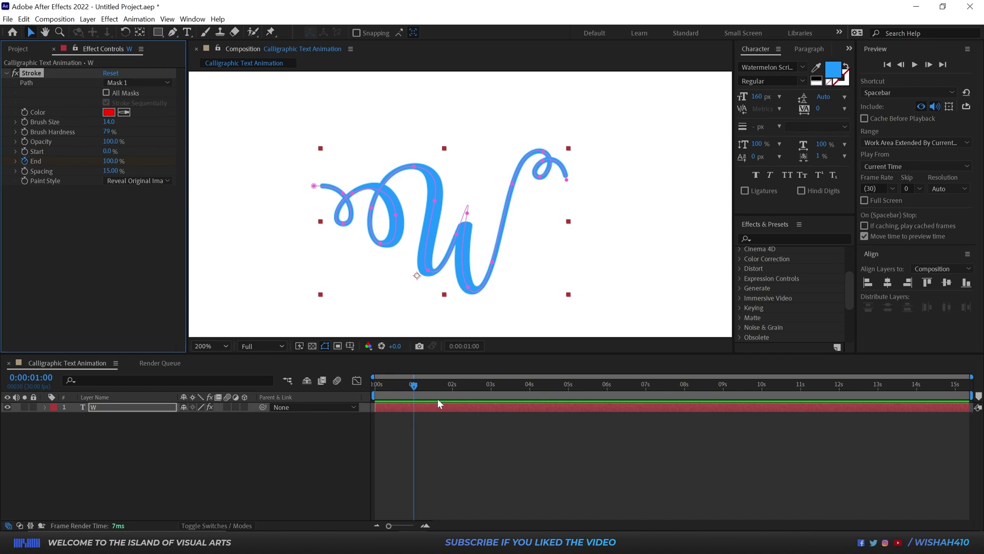
{"action": "key", "text": "u"}
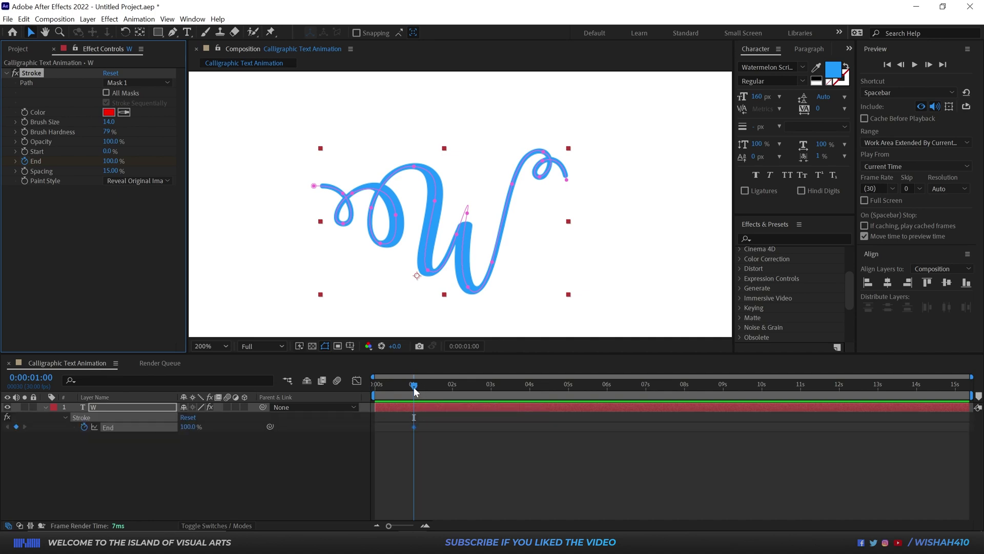
{"action": "left_click_drag", "start_coordinate": [414, 388], "coordinate": [531, 404]}
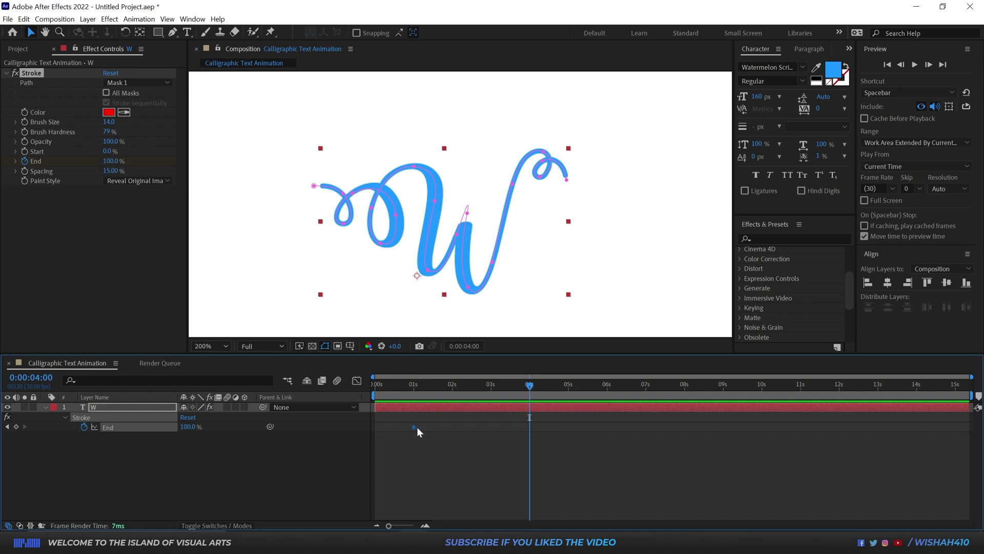
{"action": "left_click_drag", "start_coordinate": [417, 426], "coordinate": [532, 427]}
Add an End keyframe of 0% at 1 second and play the animation from the start.
{"action": "left_click_drag", "start_coordinate": [485, 384], "coordinate": [414, 397]}
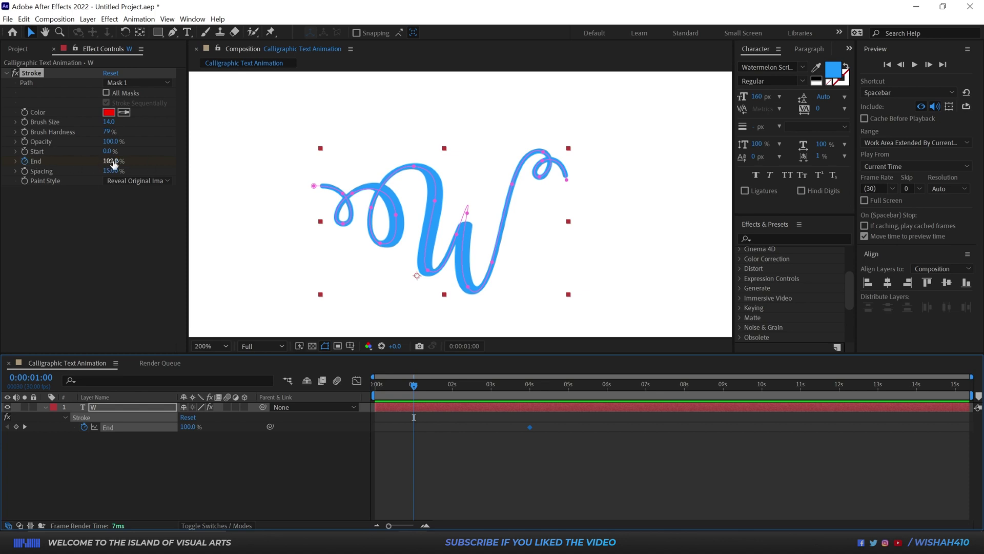
{"action": "mouse_move", "coordinate": [110, 161]}
{"action": "left_mouse_down"}
{"action": "mouse_move", "coordinate": [56, 161]}
{"action": "mouse_move", "coordinate": [68, 184]}
{"action": "left_mouse_up"}
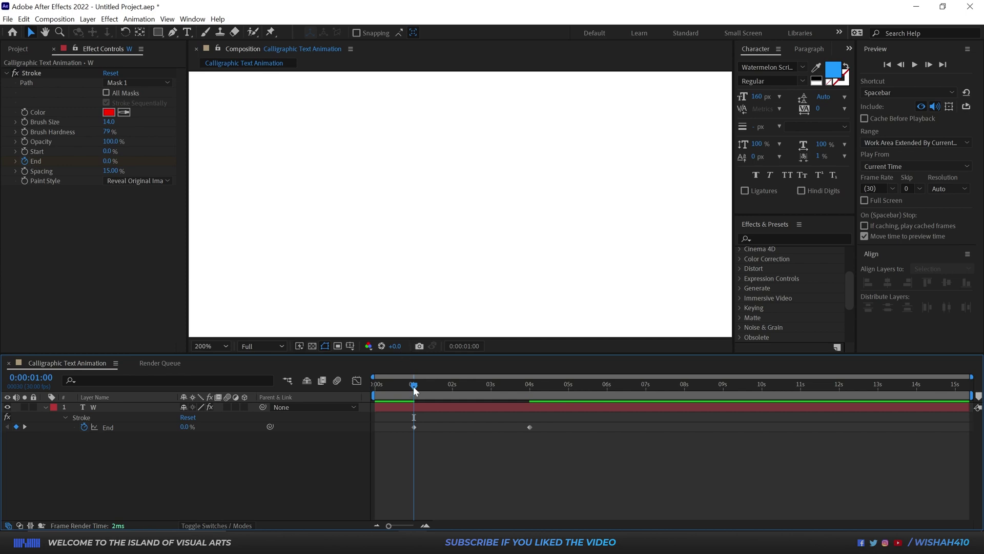
{"action": "mouse_move", "coordinate": [416, 391]}
{"action": "left_mouse_down"}
{"action": "mouse_move", "coordinate": [542, 391]}
{"action": "mouse_move", "coordinate": [298, 395]}
{"action": "left_mouse_up"}
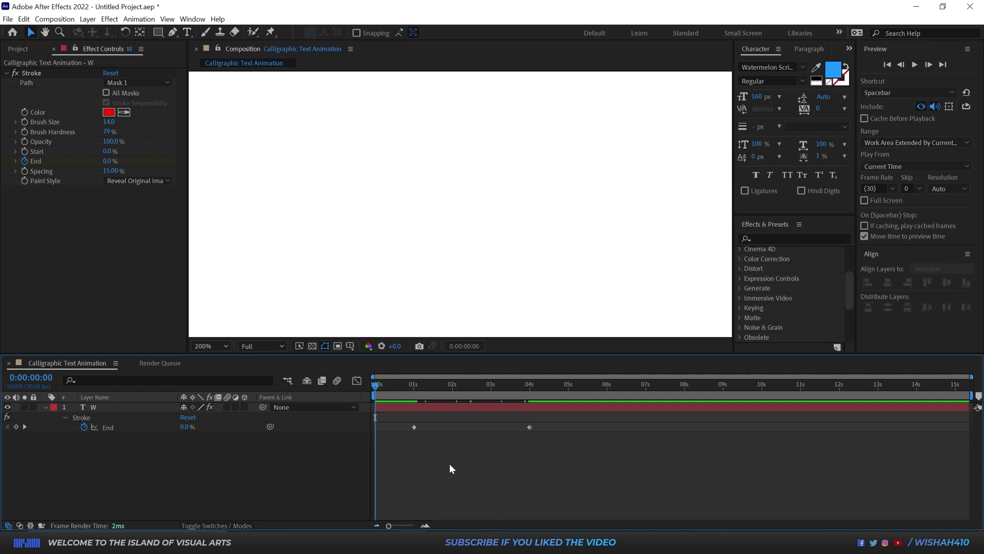
{"action": "key", "text": "space"}
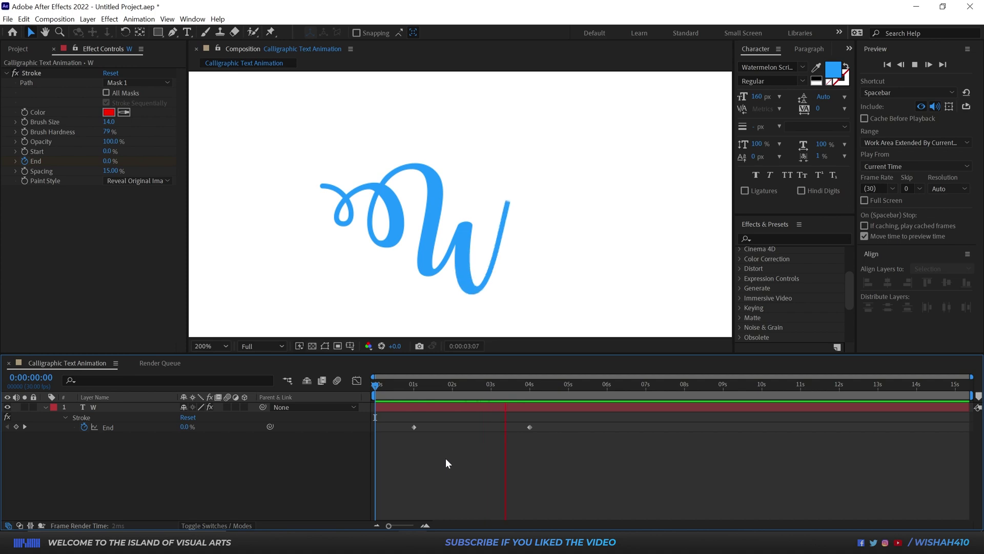
Move the mask point on the thin middle upstroke away from the last thick downstroke, checking the write-on around 3 seconds.
{"action": "mouse_move", "coordinate": [465, 384]}
{"action": "left_mouse_down"}
{"action": "mouse_move", "coordinate": [435, 384]}
{"action": "mouse_move", "coordinate": [497, 385]}
{"action": "left_mouse_up"}
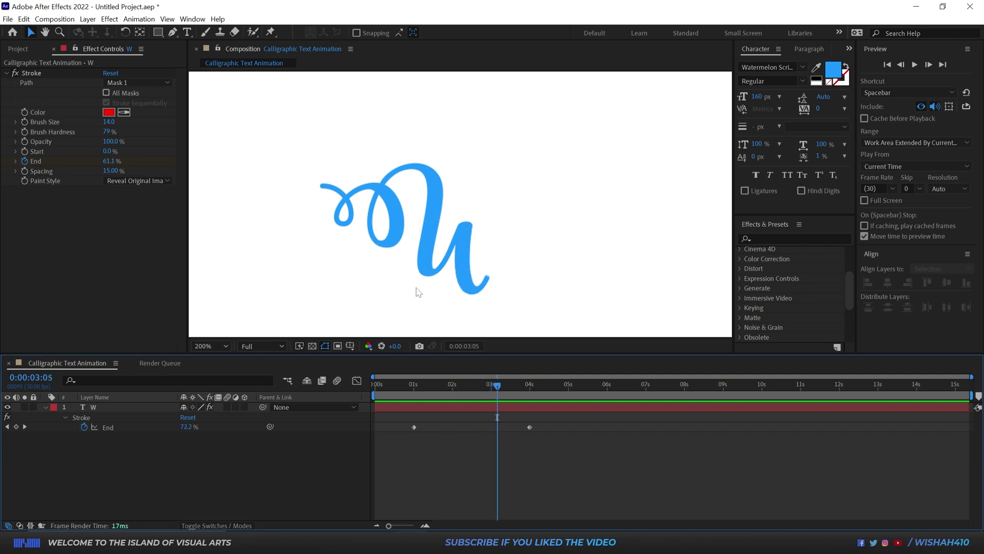
{"action": "mouse_move", "coordinate": [432, 390]}
{"action": "left_mouse_down"}
{"action": "mouse_move", "coordinate": [419, 387]}
{"action": "mouse_move", "coordinate": [490, 391]}
{"action": "left_mouse_up"}
{"action": "scroll", "coordinate": [402, 231], "scroll_direction": "down", "scroll_amount": 2}
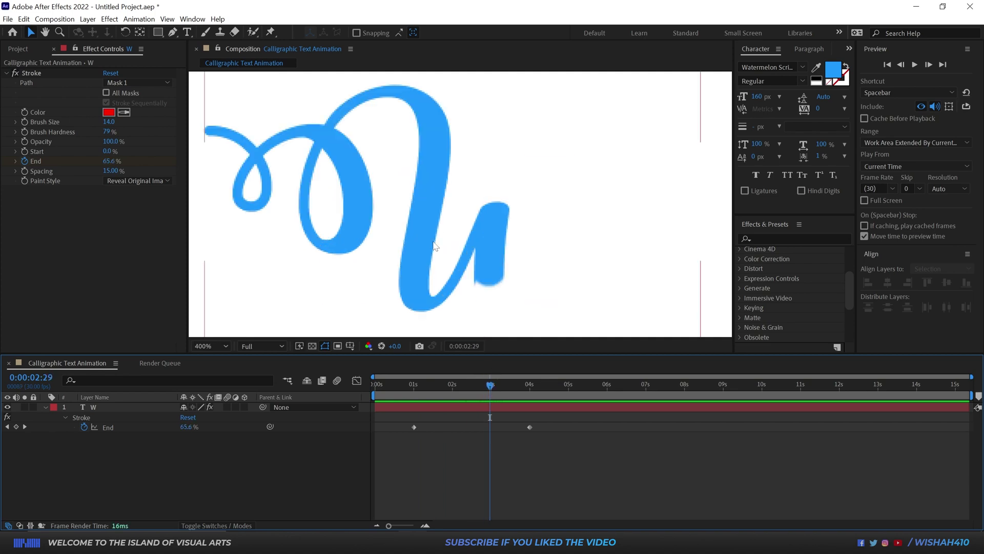
{"action": "left_click", "coordinate": [415, 243]}
{"action": "scroll", "coordinate": [430, 233], "scroll_direction": "up", "scroll_amount": 1}
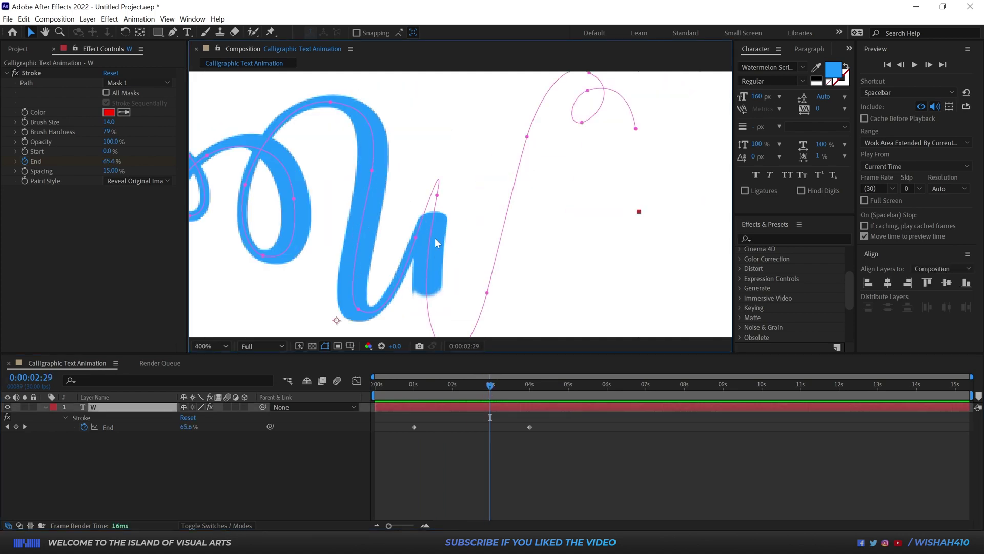
{"action": "left_click_drag", "start_coordinate": [489, 388], "coordinate": [479, 390]}
{"action": "left_click_drag", "start_coordinate": [417, 241], "coordinate": [405, 232]}
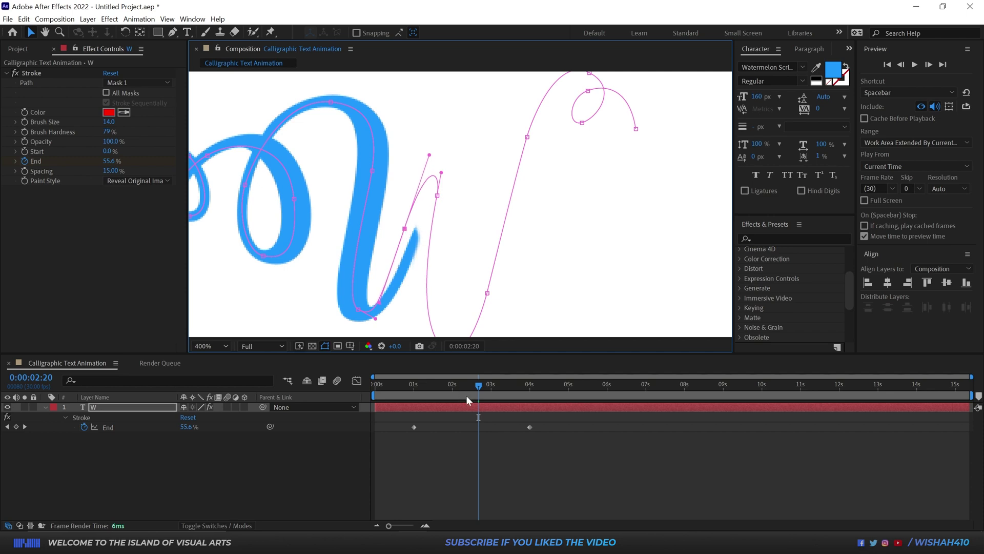
{"action": "mouse_move", "coordinate": [471, 383]}
{"action": "left_mouse_down"}
{"action": "mouse_move", "coordinate": [456, 384]}
{"action": "mouse_move", "coordinate": [527, 386]}
{"action": "mouse_move", "coordinate": [419, 383]}
{"action": "left_mouse_up"}
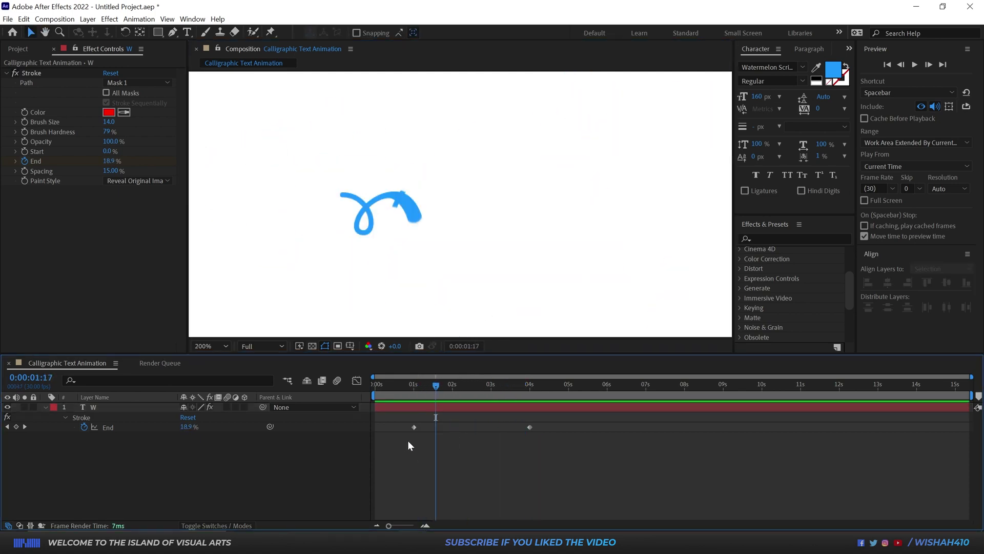
Apply Easy Ease to both End keyframes and preview the animation from the start.
{"action": "left_click_drag", "start_coordinate": [403, 440], "coordinate": [542, 418]}
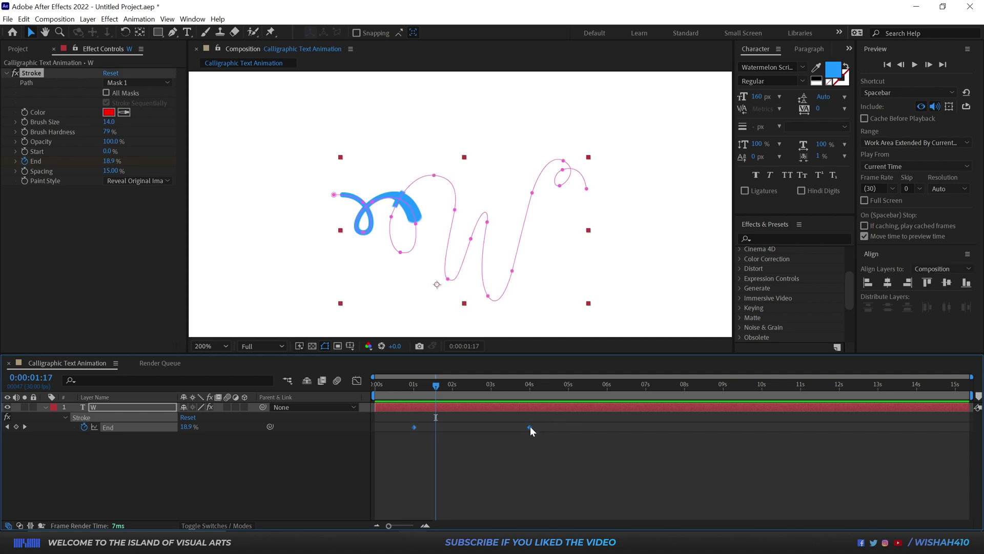
{"action": "right_click", "coordinate": [530, 426]}
{"action": "mouse_move", "coordinate": [570, 421]}
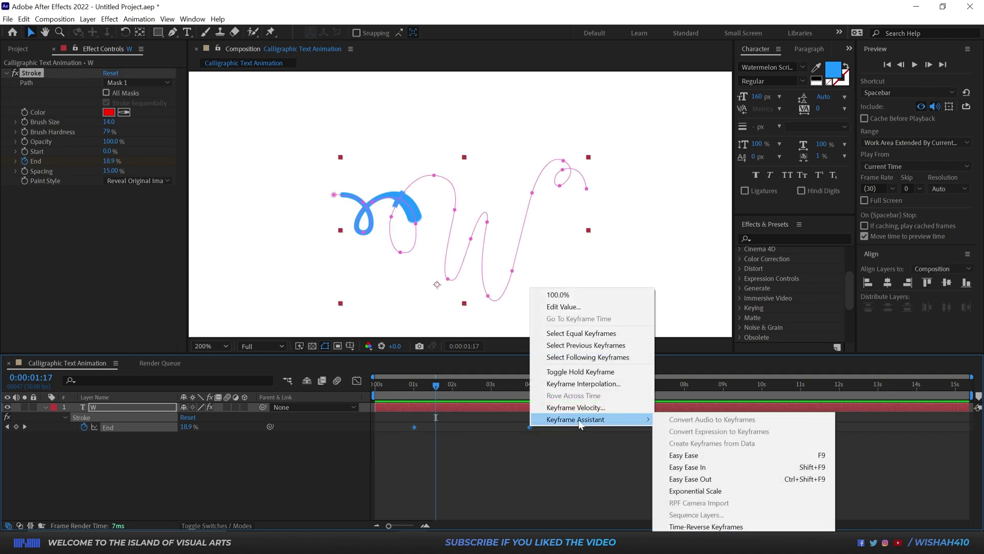
{"action": "left_click", "coordinate": [705, 457]}
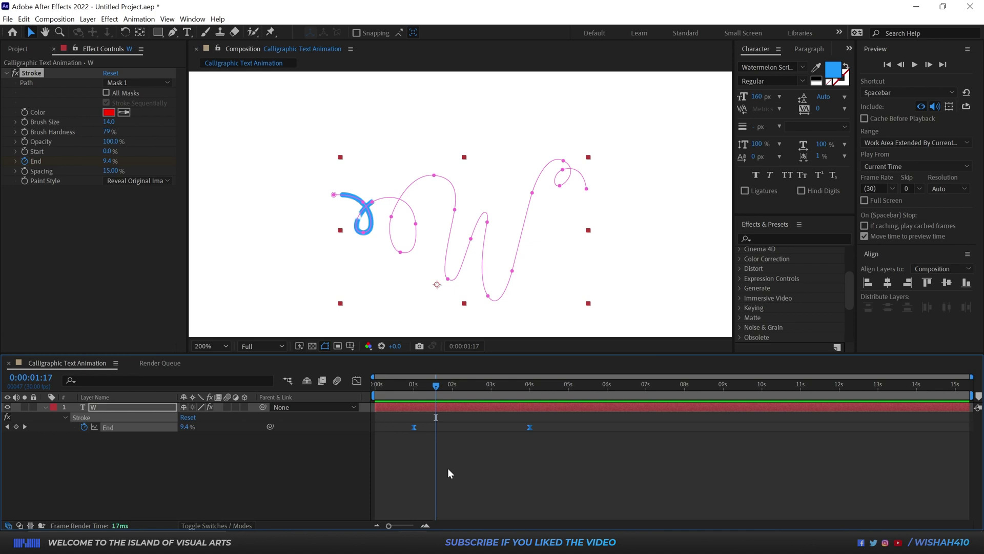
{"action": "left_click", "coordinate": [448, 469]}
{"action": "key", "text": "Home"}
{"action": "key", "text": "space"}
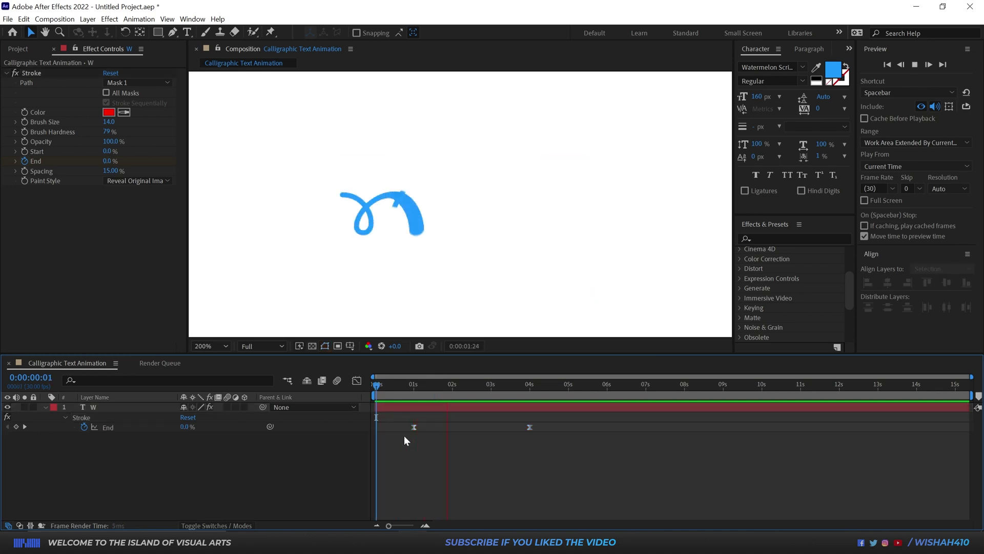
{"action": "mouse_move", "coordinate": [420, 386]}
{"action": "left_mouse_down"}
{"action": "mouse_move", "coordinate": [436, 394]}
{"action": "mouse_move", "coordinate": [424, 386]}
{"action": "left_mouse_up"}
Create a 1000 x 1500 px solid layer in white (FFFFFF).
{"action": "left_click", "coordinate": [88, 19]}
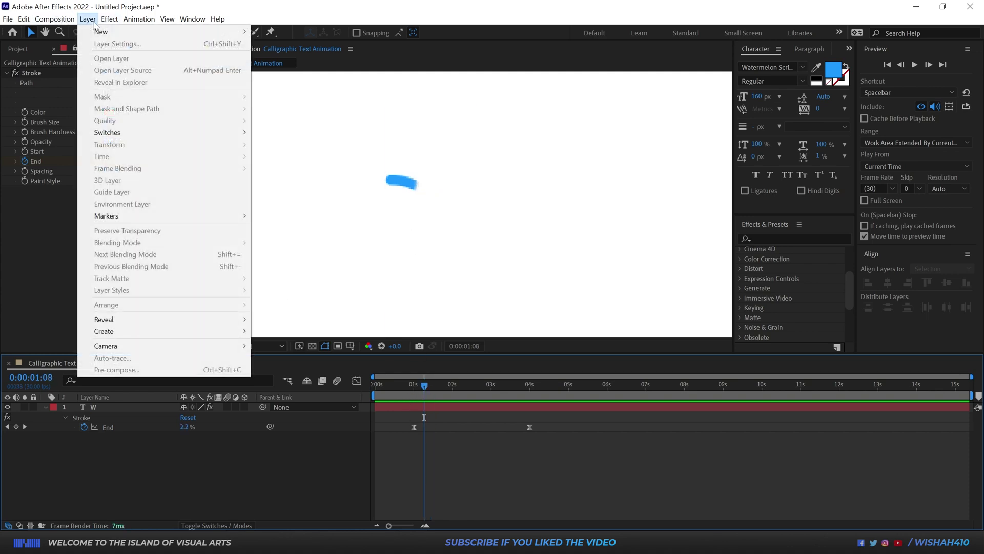
{"action": "mouse_move", "coordinate": [101, 35]}
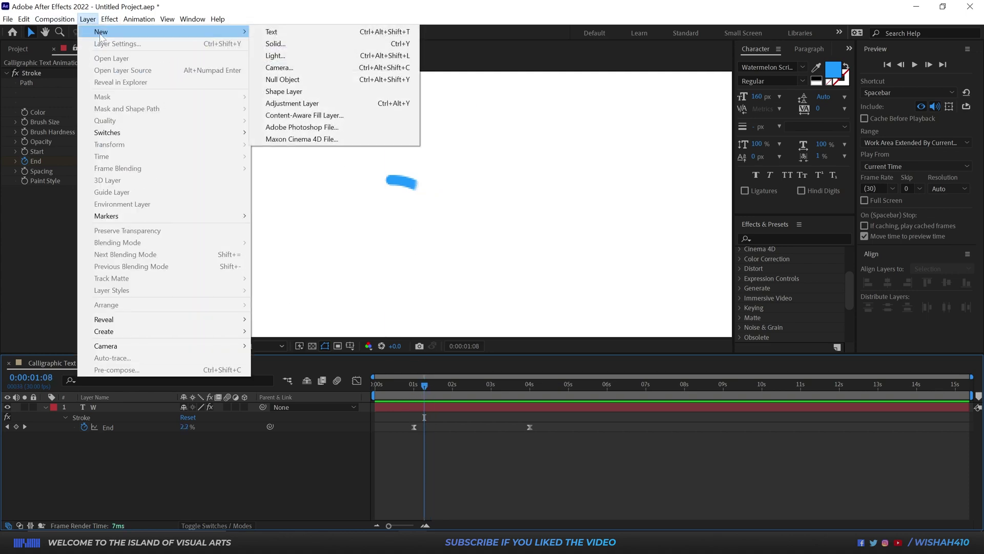
{"action": "left_click", "coordinate": [275, 44]}
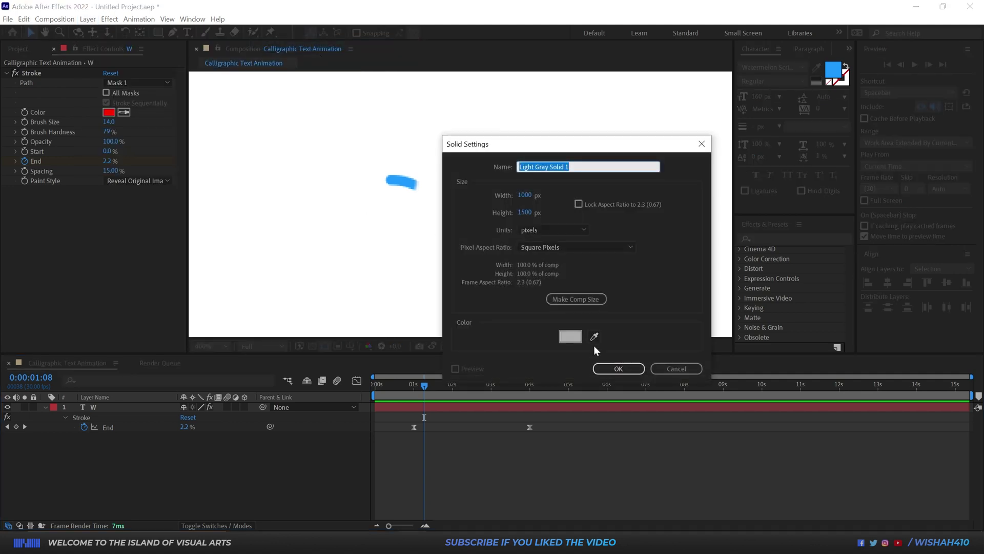
{"action": "left_click", "coordinate": [569, 337]}
{"action": "left_click_drag", "start_coordinate": [669, 277], "coordinate": [596, 157]}
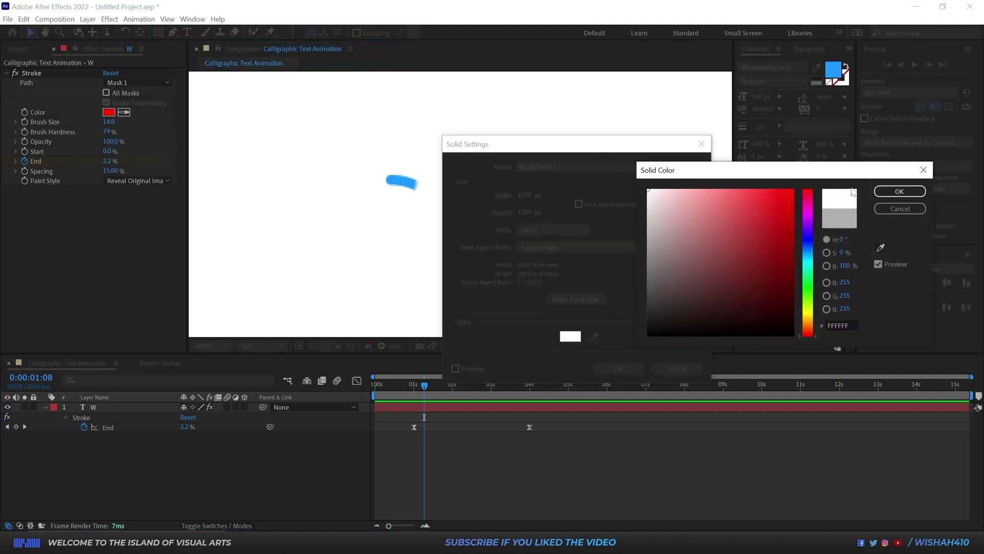
{"action": "left_click", "coordinate": [899, 191]}
{"action": "left_click", "coordinate": [617, 370]}
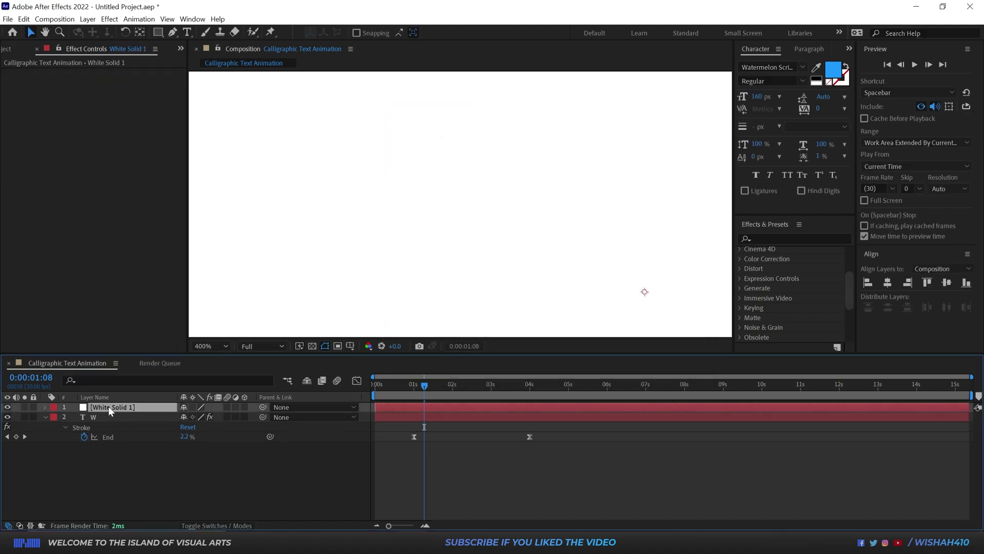
Rename the white solid layer BG and move it beneath the W text layer.
{"action": "right_click", "coordinate": [109, 406]}
{"action": "left_click", "coordinate": [154, 385]}
{"action": "type", "text": "B"}
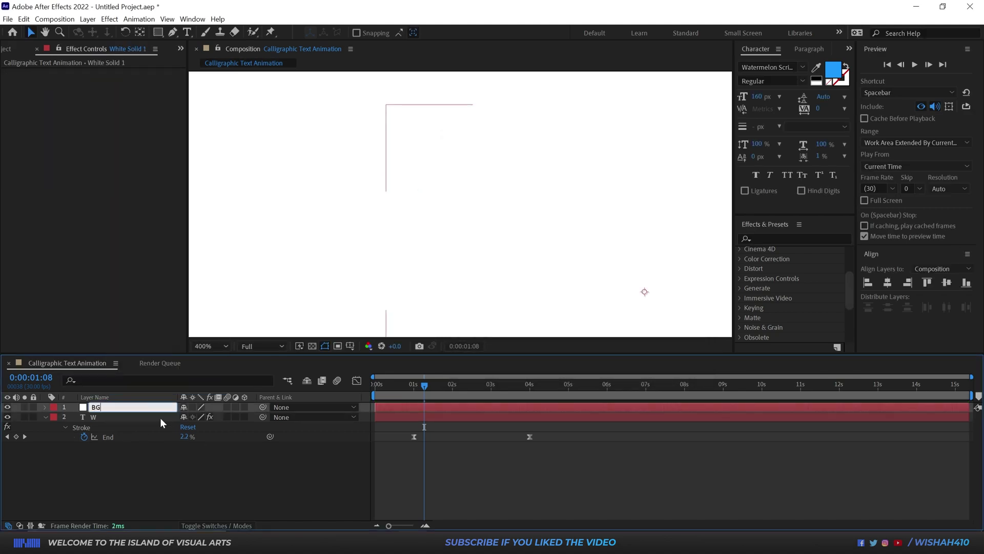
{"action": "type", "text": "G"}
{"action": "key", "text": "Return"}
{"action": "mouse_move", "coordinate": [135, 408]}
{"action": "left_mouse_down"}
{"action": "mouse_move", "coordinate": [128, 451]}
{"action": "mouse_move", "coordinate": [116, 450]}
{"action": "left_mouse_up"}
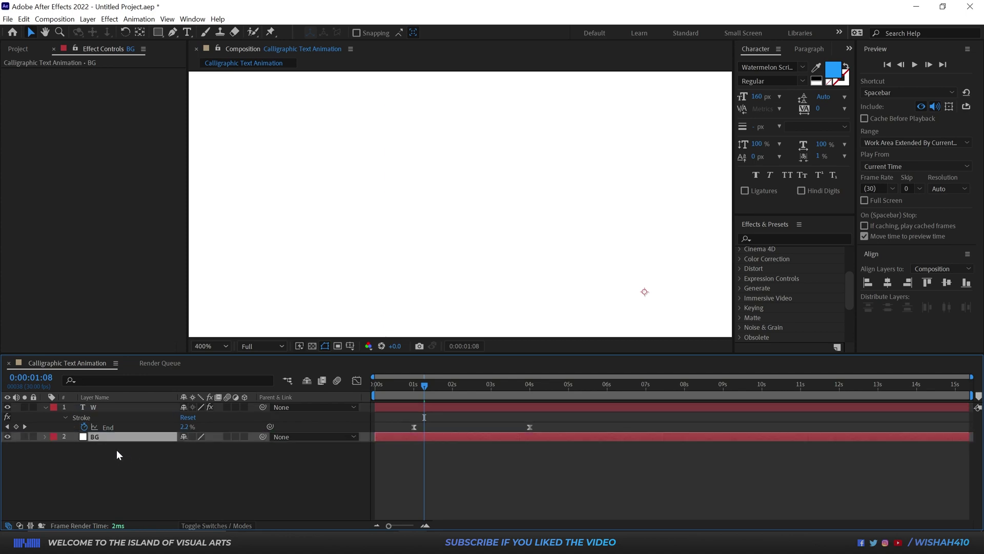
Lock the white BG solid layer so it cannot be edited.
{"action": "left_click", "coordinate": [33, 435]}
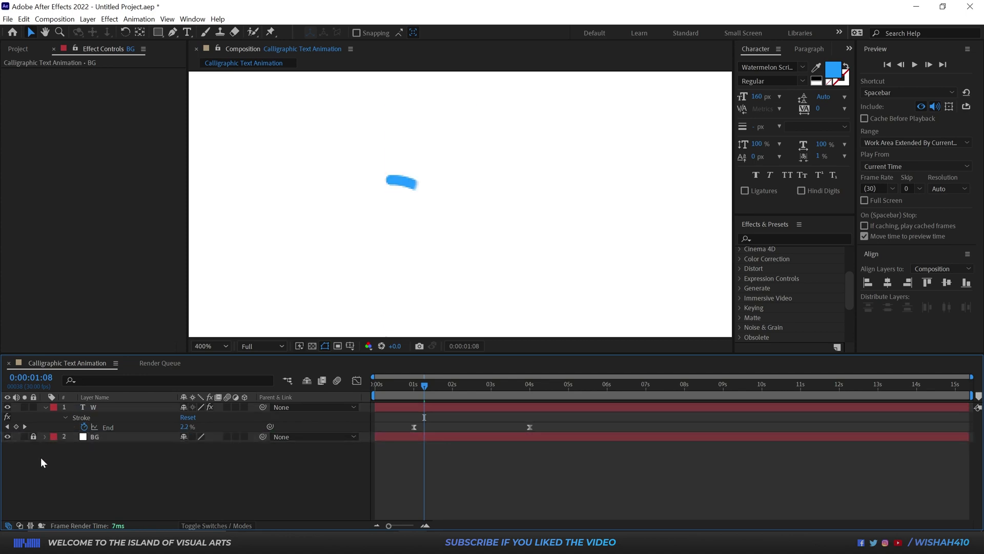
{"action": "left_click", "coordinate": [107, 407]}
{"action": "left_click", "coordinate": [425, 481]}
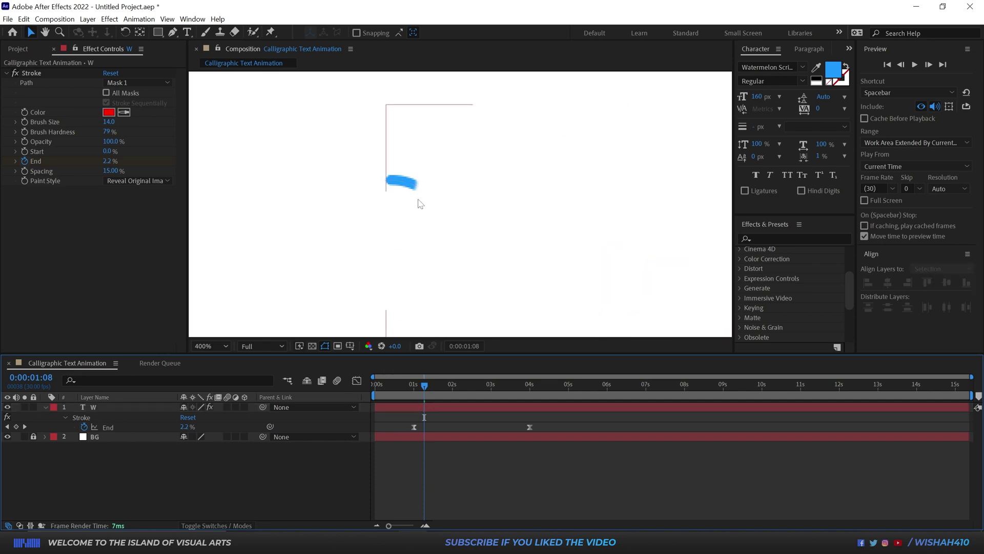
Advance the write-on to 0:00:01:13 and examine the W's first loop where the strokes cross.
{"action": "left_click_drag", "start_coordinate": [425, 387], "coordinate": [426, 387]}
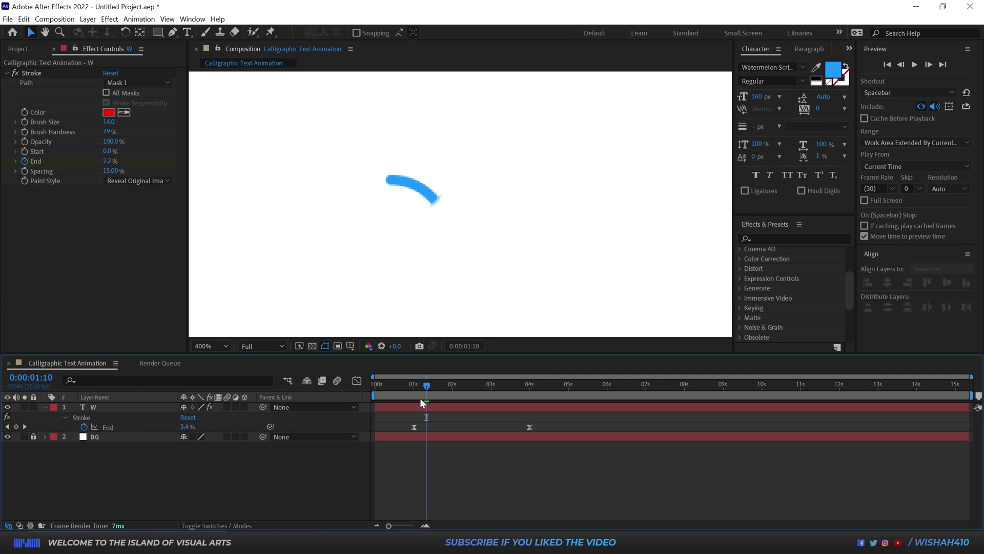
{"action": "key", "text": "equal"}
{"action": "key", "text": "equal"}
{"action": "key", "text": "equal"}
{"action": "key", "text": "minus"}
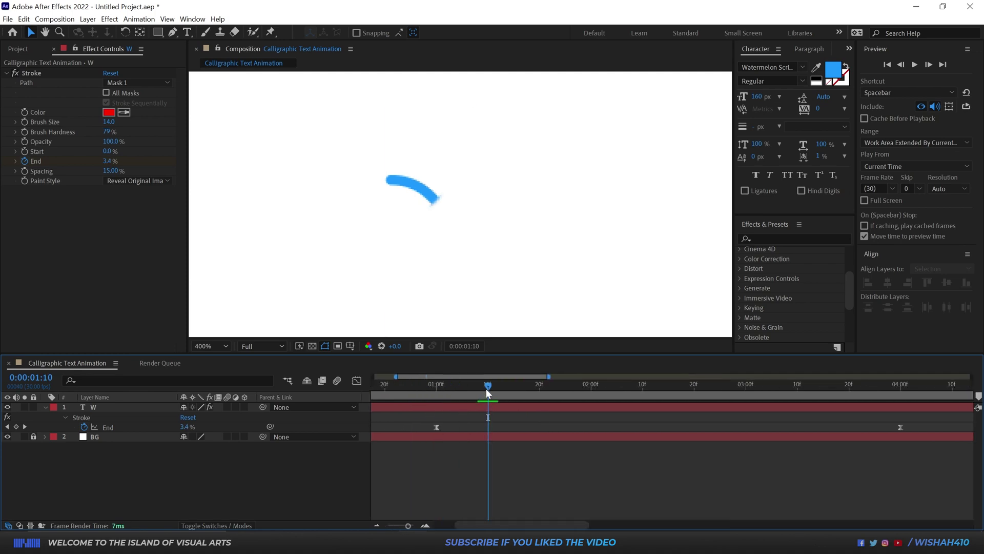
{"action": "left_click_drag", "start_coordinate": [487, 387], "coordinate": [503, 396]}
{"action": "key", "text": "period"}
Draw a closed white-filled Pen shape over the stray fragment below the crossing, following the inner edge of the first downstroke.
{"action": "left_click", "coordinate": [172, 32]}
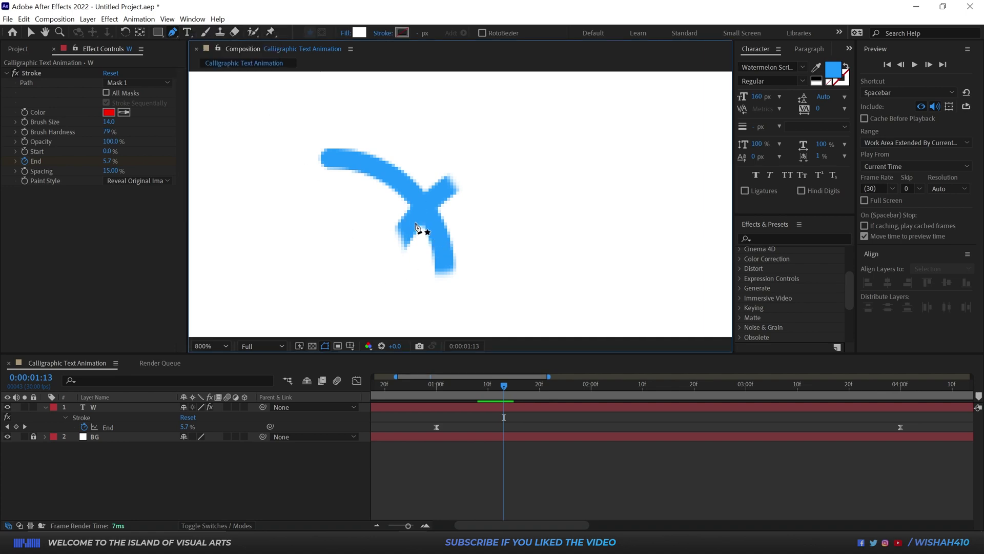
{"action": "mouse_move", "coordinate": [402, 214]}
{"action": "left_mouse_down"}
{"action": "mouse_move", "coordinate": [439, 176]}
{"action": "mouse_move", "coordinate": [468, 225]}
{"action": "left_mouse_up"}
{"action": "left_click_drag", "start_coordinate": [437, 254], "coordinate": [424, 226]}
{"action": "key", "text": "ctrl+z"}
{"action": "left_click", "coordinate": [402, 188]}
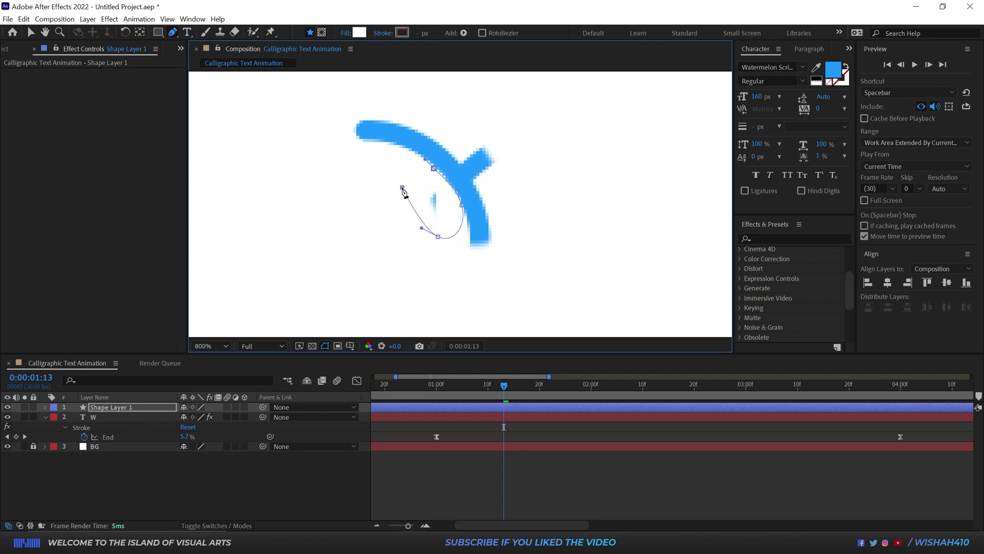
{"action": "mouse_move", "coordinate": [402, 189]}
{"action": "left_mouse_down"}
{"action": "mouse_move", "coordinate": [417, 204]}
{"action": "mouse_move", "coordinate": [444, 190]}
{"action": "mouse_move", "coordinate": [421, 191]}
{"action": "left_mouse_up"}
{"action": "mouse_move", "coordinate": [440, 231]}
{"action": "left_mouse_down"}
{"action": "mouse_move", "coordinate": [451, 228]}
{"action": "mouse_move", "coordinate": [439, 237]}
{"action": "left_mouse_up"}
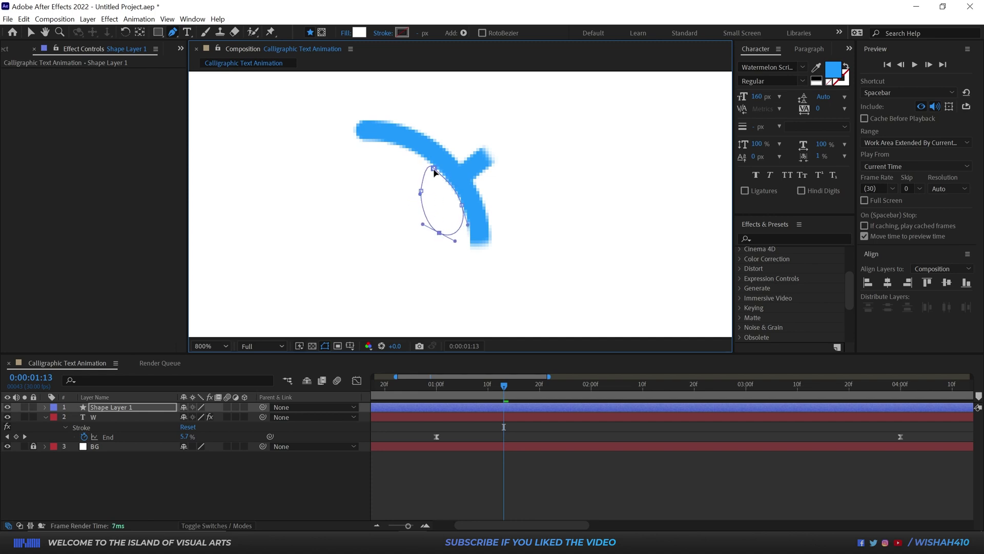
{"action": "left_click_drag", "start_coordinate": [433, 173], "coordinate": [439, 177]}
{"action": "scroll", "coordinate": [454, 193], "scroll_direction": "up", "scroll_amount": 1}
{"action": "left_click_drag", "start_coordinate": [441, 181], "coordinate": [442, 174]}
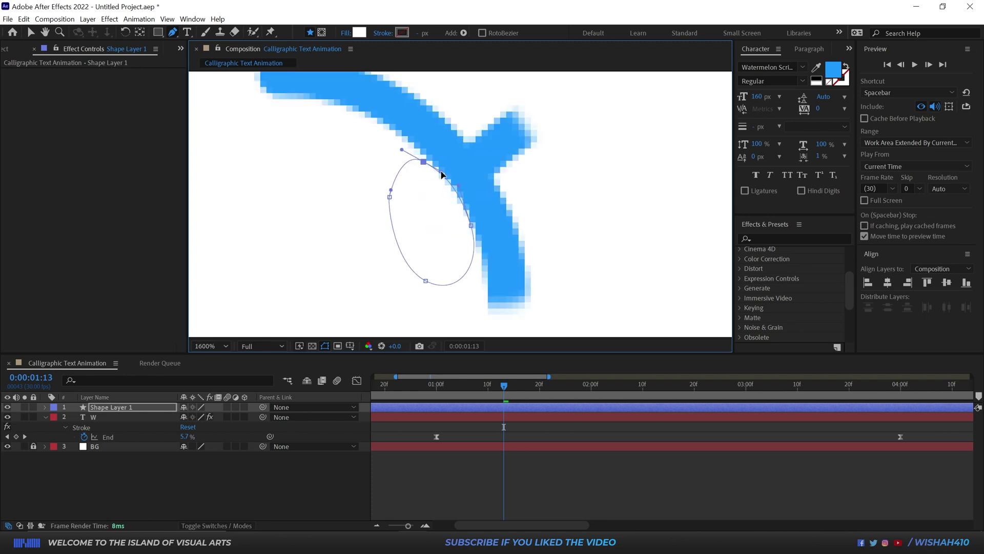
{"action": "scroll", "coordinate": [429, 193], "scroll_direction": "down", "scroll_amount": 1}
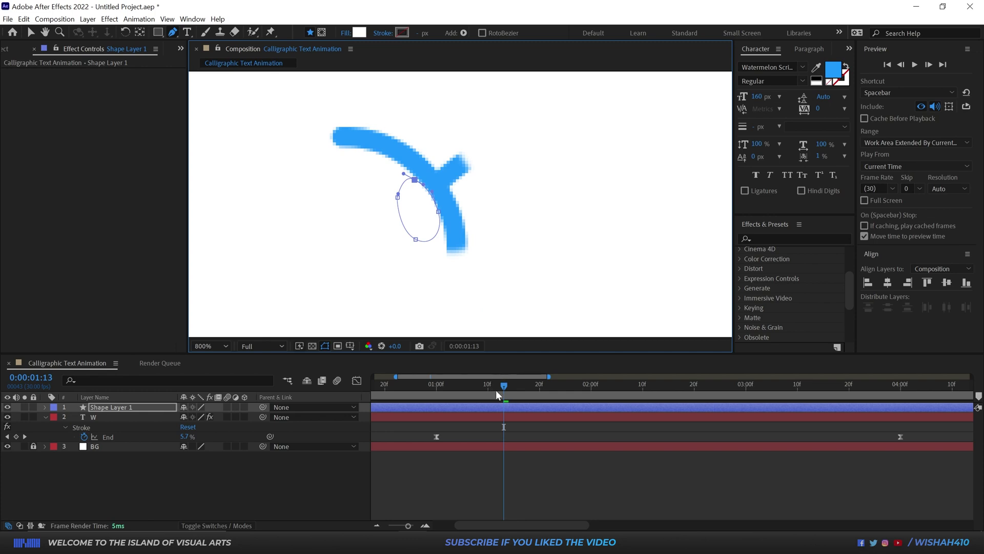
Set a keyframe on the Path property of Shape Layer 1 at 0:00:01:17.
{"action": "mouse_move", "coordinate": [496, 390]}
{"action": "left_mouse_down"}
{"action": "mouse_move", "coordinate": [447, 386]}
{"action": "mouse_move", "coordinate": [536, 390]}
{"action": "mouse_move", "coordinate": [518, 392]}
{"action": "left_mouse_up"}
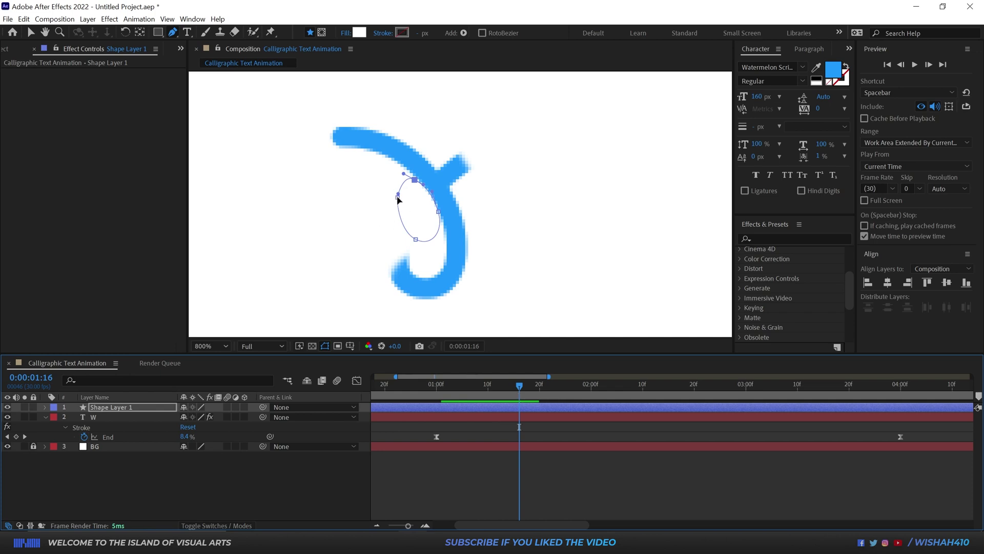
{"action": "left_click_drag", "start_coordinate": [520, 389], "coordinate": [518, 388]}
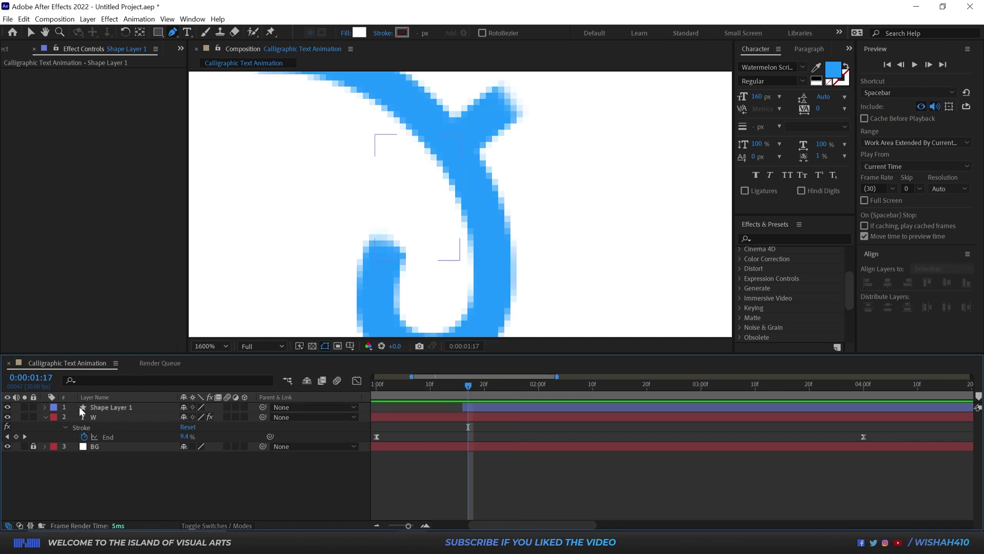
{"action": "left_click", "coordinate": [45, 407]}
{"action": "left_click", "coordinate": [56, 417]}
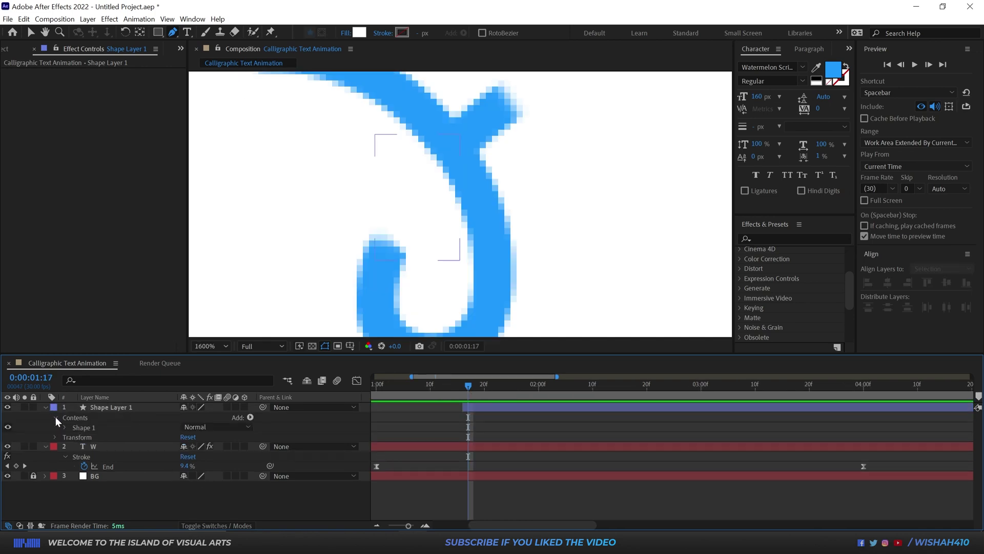
{"action": "left_click", "coordinate": [65, 427]}
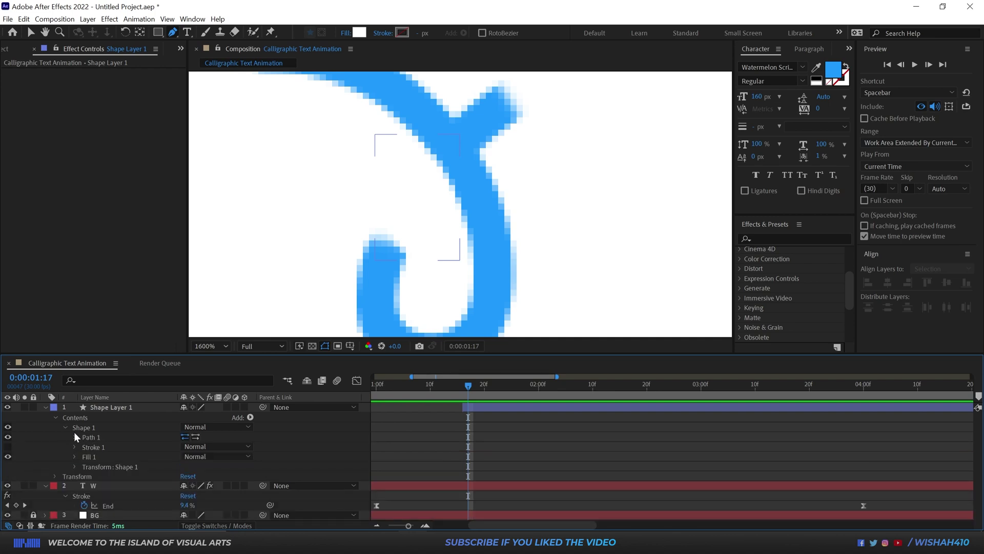
{"action": "left_click", "coordinate": [75, 437]}
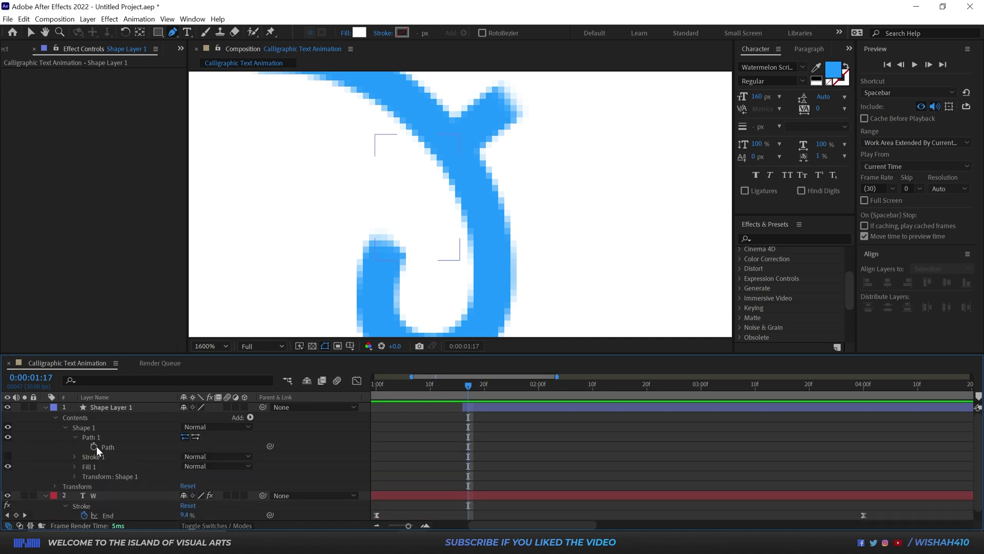
{"action": "left_click", "coordinate": [95, 446]}
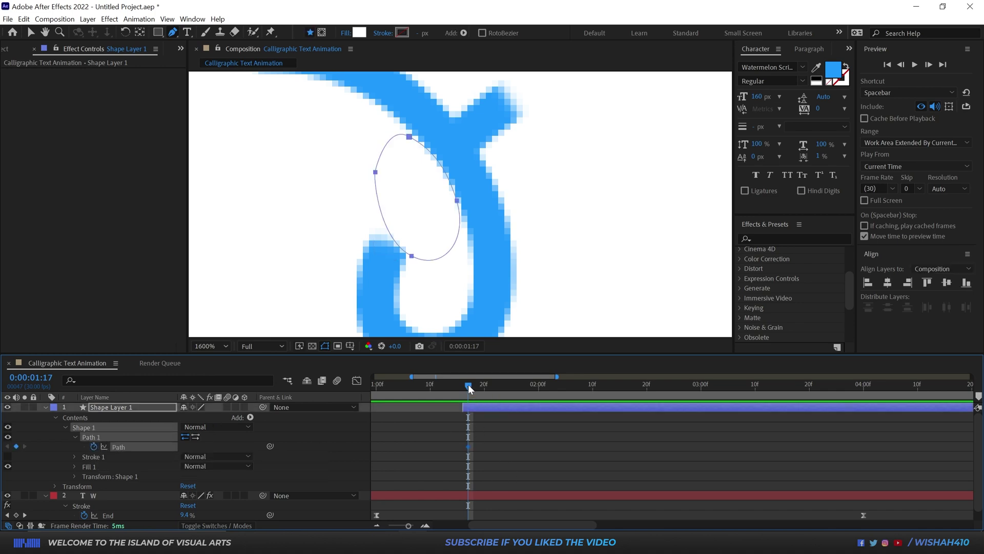
At 0:00:01:18, reshape the Shape Layer 1 path by pulling its lower and outer points onto the downstroke, uncovering the rising stroke.
{"action": "left_click_drag", "start_coordinate": [471, 385], "coordinate": [474, 390]}
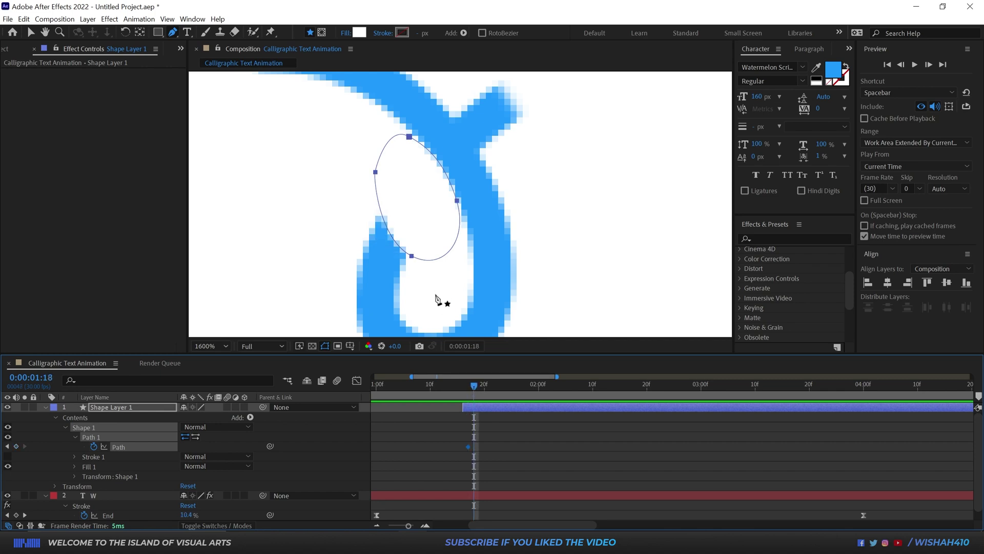
{"action": "left_click", "coordinate": [478, 408]}
{"action": "key", "text": "ctrl+t"}
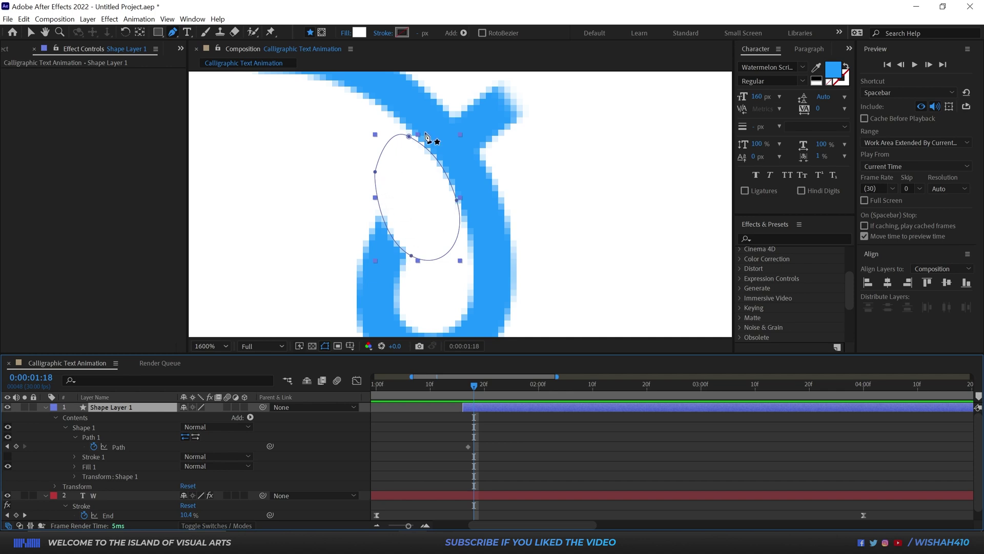
{"action": "left_click", "coordinate": [412, 256]}
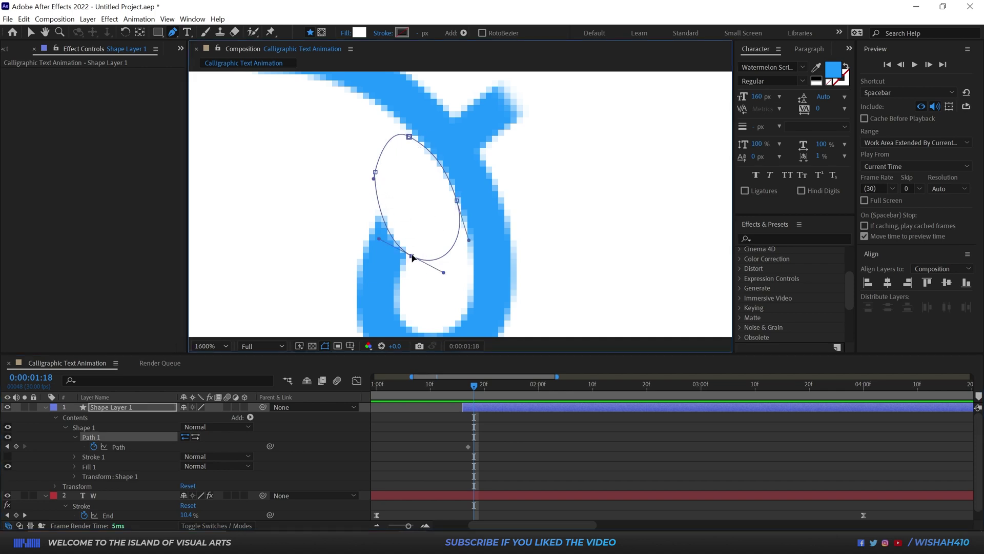
{"action": "left_click_drag", "start_coordinate": [412, 257], "coordinate": [391, 145]}
{"action": "left_click_drag", "start_coordinate": [427, 179], "coordinate": [434, 157]}
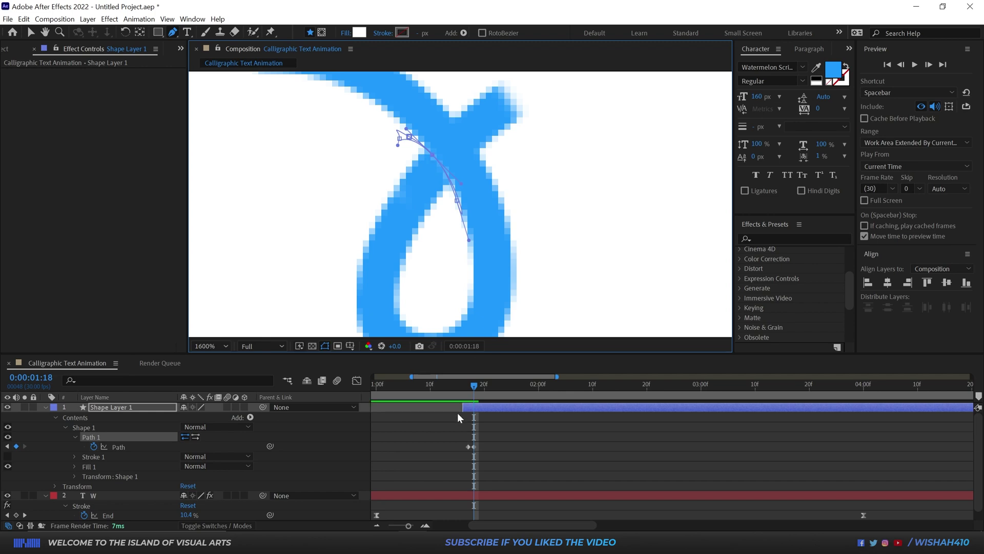
Extend the start of Shape Layer 1 back to 0:00:01:10 and trim its end at 0:00:01:19.
{"action": "mouse_move", "coordinate": [469, 387]}
{"action": "left_mouse_down"}
{"action": "mouse_move", "coordinate": [456, 389]}
{"action": "mouse_move", "coordinate": [478, 393]}
{"action": "left_mouse_up"}
{"action": "left_click", "coordinate": [481, 431]}
{"action": "left_click", "coordinate": [482, 407]}
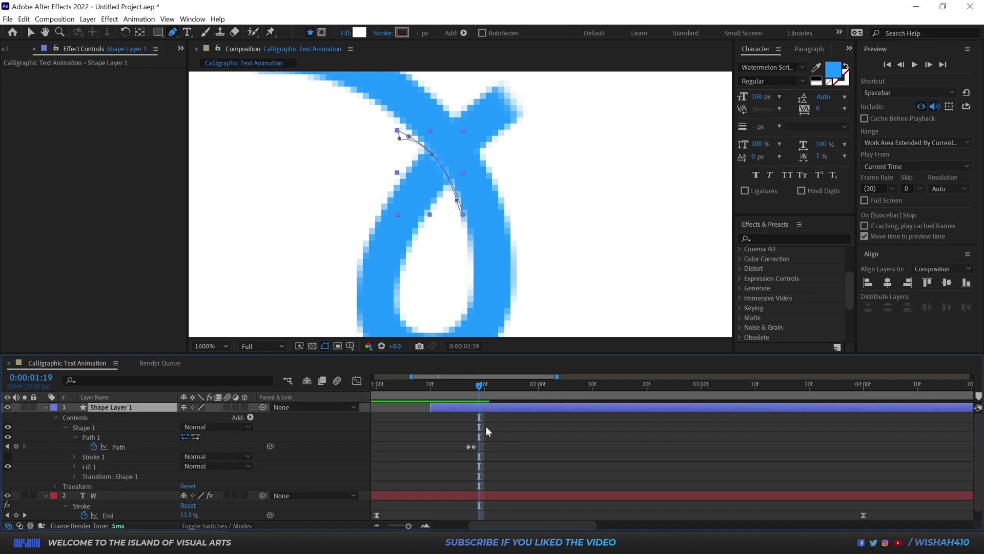
{"action": "key", "text": "alt+]"}
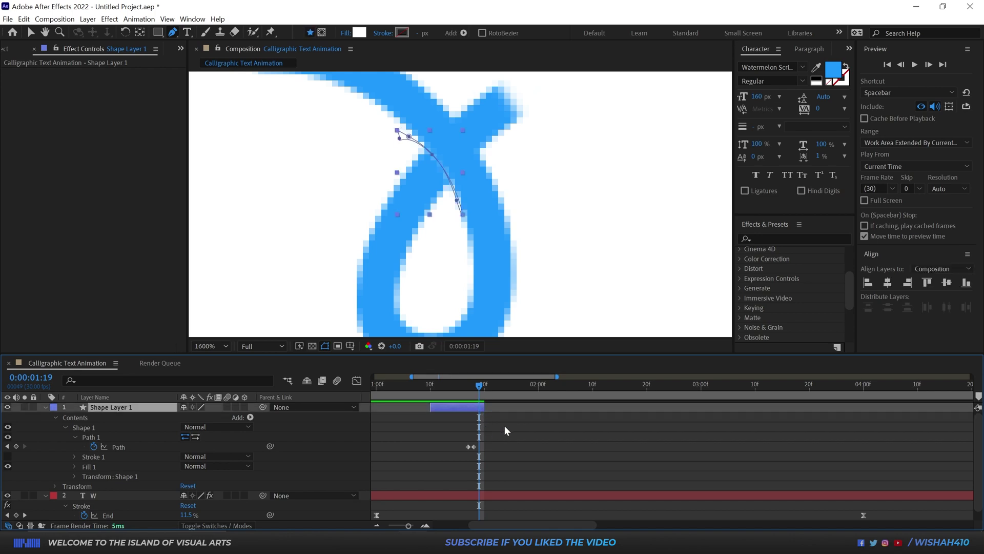
{"action": "key", "text": "F2"}
Return to 0:00:01:17 to inspect the stub above the crossing, and collapse the properties of Shape Layer 1 and W.
{"action": "mouse_move", "coordinate": [453, 389]}
{"action": "left_mouse_down"}
{"action": "mouse_move", "coordinate": [399, 385]}
{"action": "mouse_move", "coordinate": [470, 392]}
{"action": "left_mouse_up"}
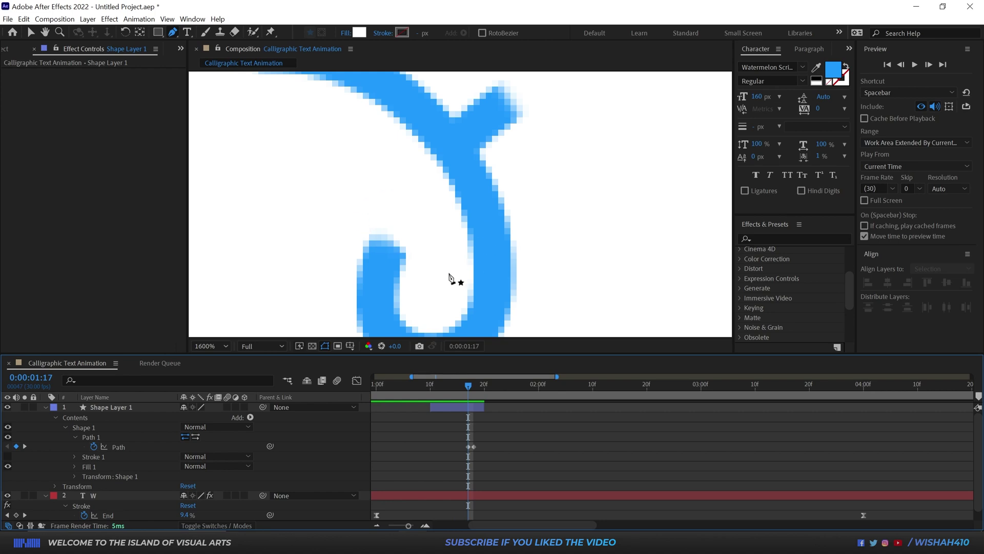
{"action": "scroll", "coordinate": [476, 298], "scroll_direction": "down", "scroll_amount": 1}
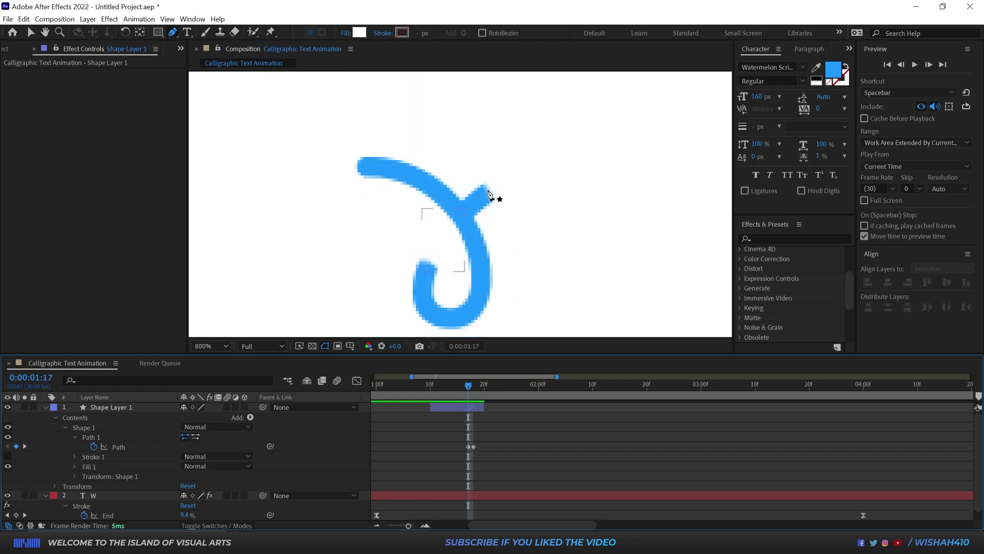
{"action": "scroll", "coordinate": [489, 221], "scroll_direction": "up", "scroll_amount": 1}
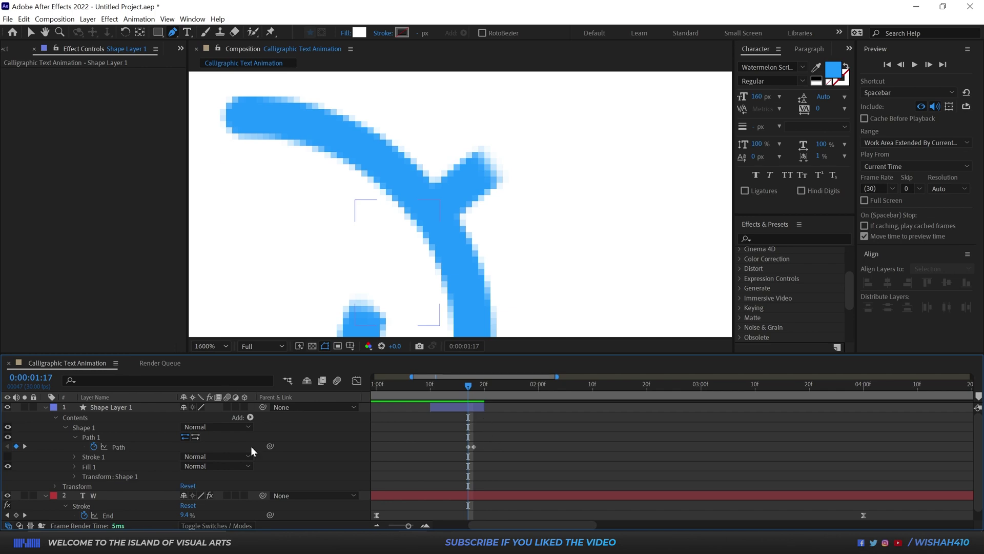
{"action": "left_click", "coordinate": [45, 408]}
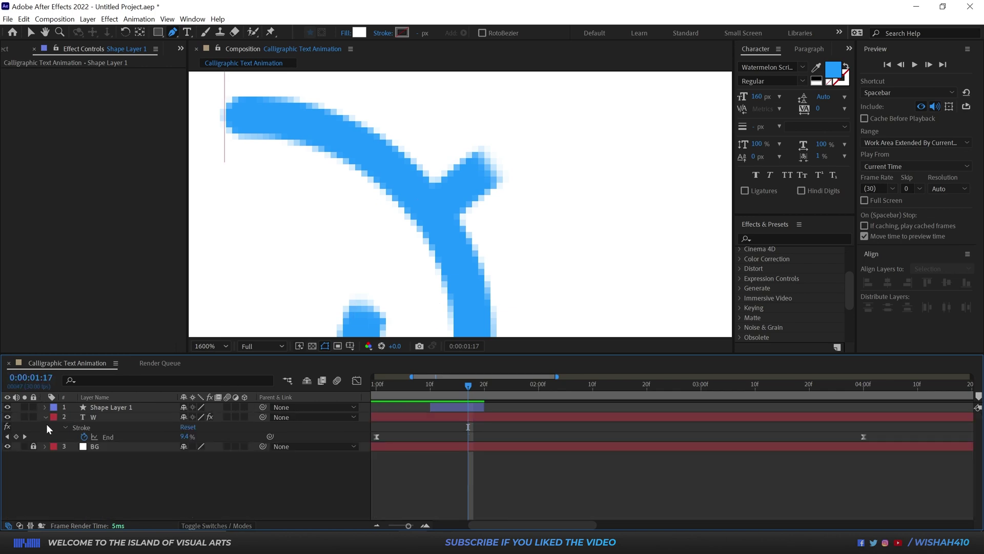
{"action": "left_click", "coordinate": [45, 418]}
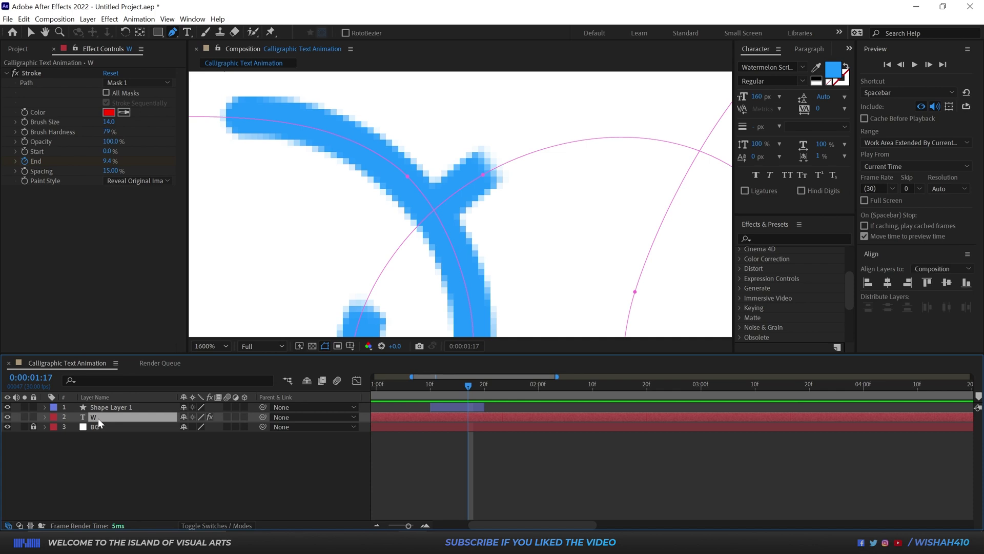
{"action": "left_click_drag", "start_coordinate": [460, 121], "coordinate": [483, 147]}
{"action": "left_click_drag", "start_coordinate": [518, 211], "coordinate": [436, 252]}
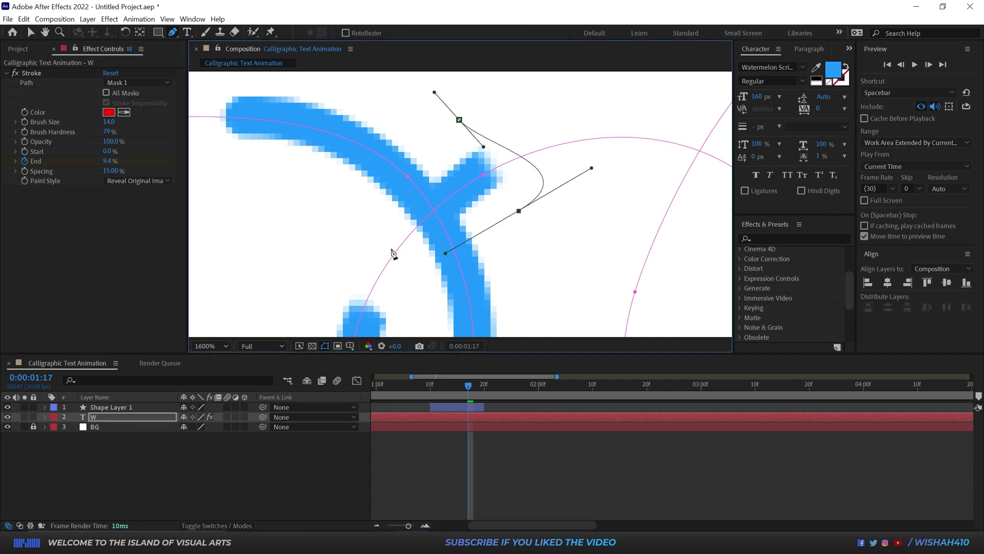
{"action": "left_click_drag", "start_coordinate": [358, 241], "coordinate": [353, 198]}
{"action": "left_click", "coordinate": [459, 119]}
{"action": "key", "text": "ctrl+z"}
{"action": "key", "text": "ctrl+z"}
{"action": "key", "text": "ctrl+z"}
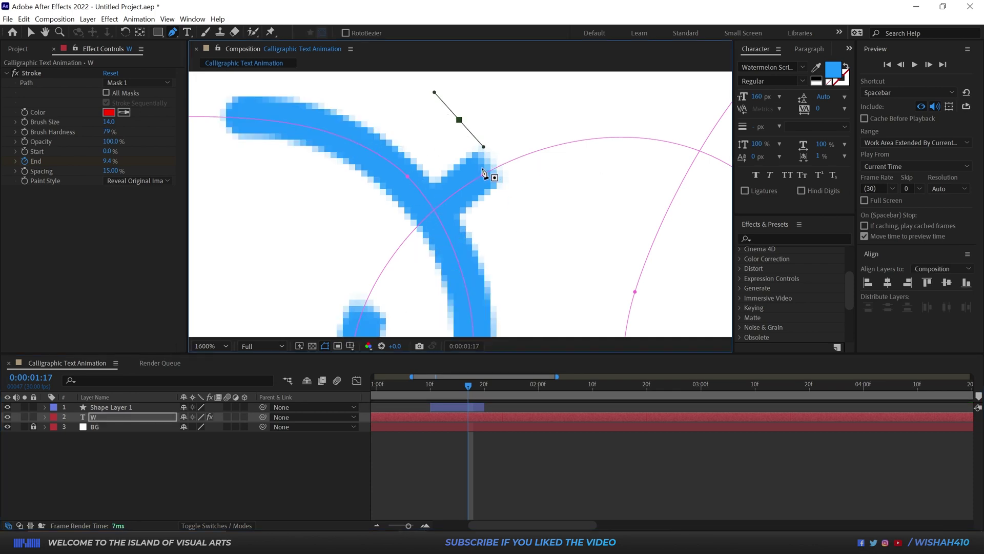
With no layer selected, draw a second closed white Pen shape over the stray stub above the crossing, along the downstroke's outer edge.
{"action": "left_click", "coordinate": [468, 472]}
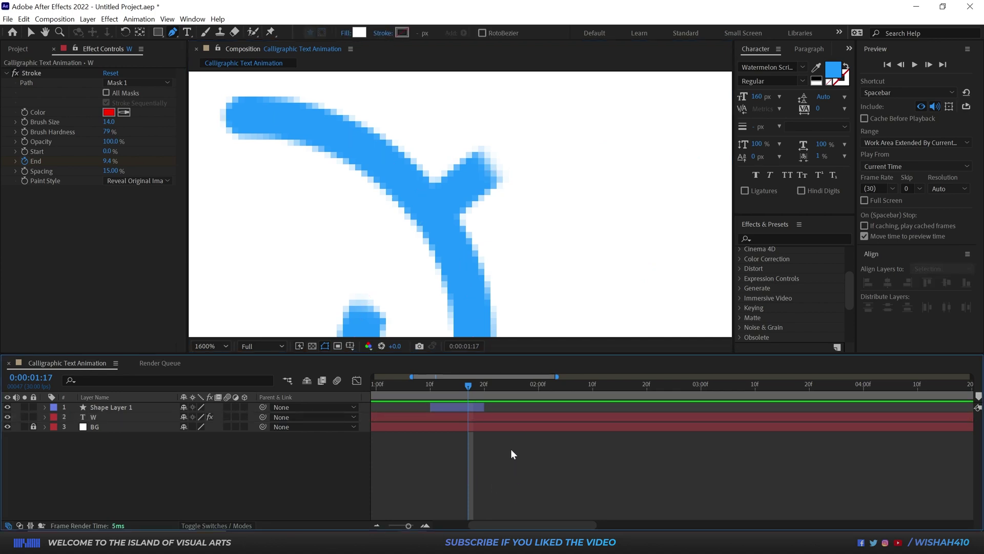
{"action": "left_click_drag", "start_coordinate": [424, 167], "coordinate": [439, 188]}
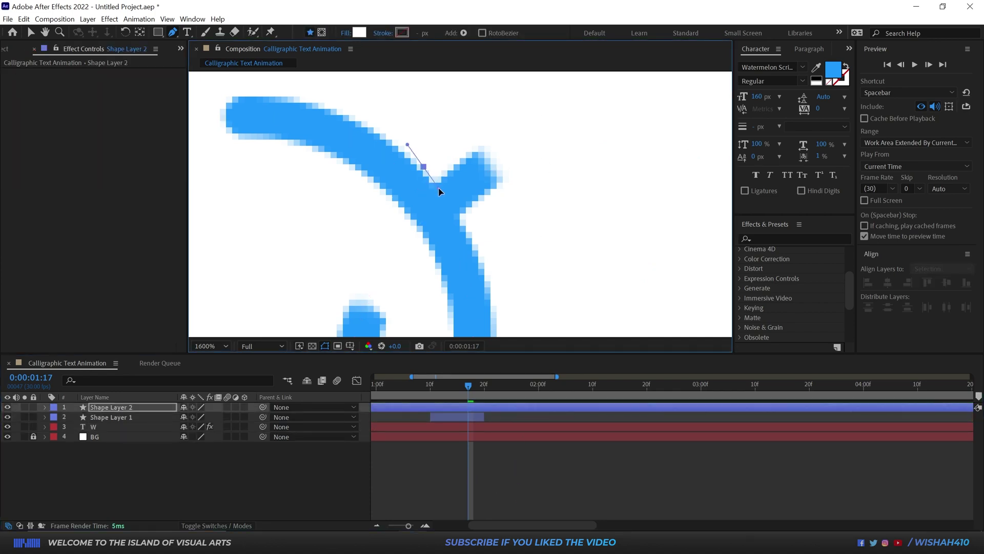
{"action": "left_click_drag", "start_coordinate": [469, 232], "coordinate": [472, 238]}
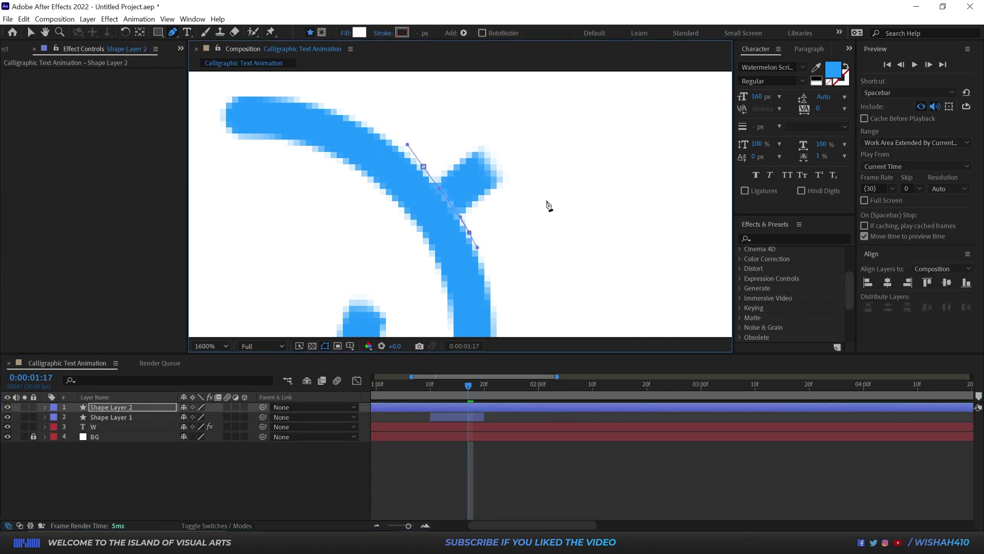
{"action": "left_click_drag", "start_coordinate": [547, 200], "coordinate": [549, 180]}
{"action": "left_click_drag", "start_coordinate": [477, 126], "coordinate": [463, 116]}
{"action": "left_click", "coordinate": [423, 167]}
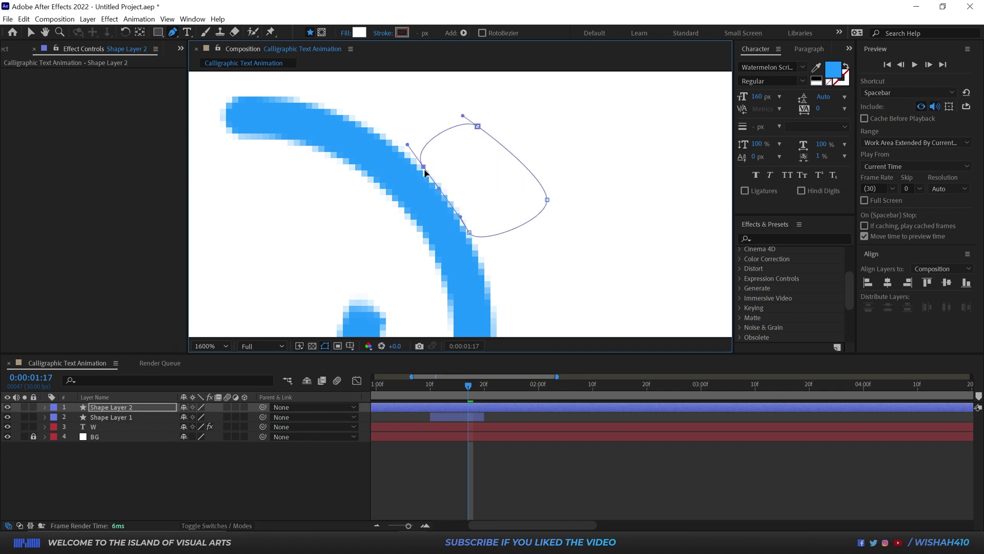
{"action": "key", "text": "h"}
{"action": "left_click_drag", "start_coordinate": [505, 193], "coordinate": [481, 208]}
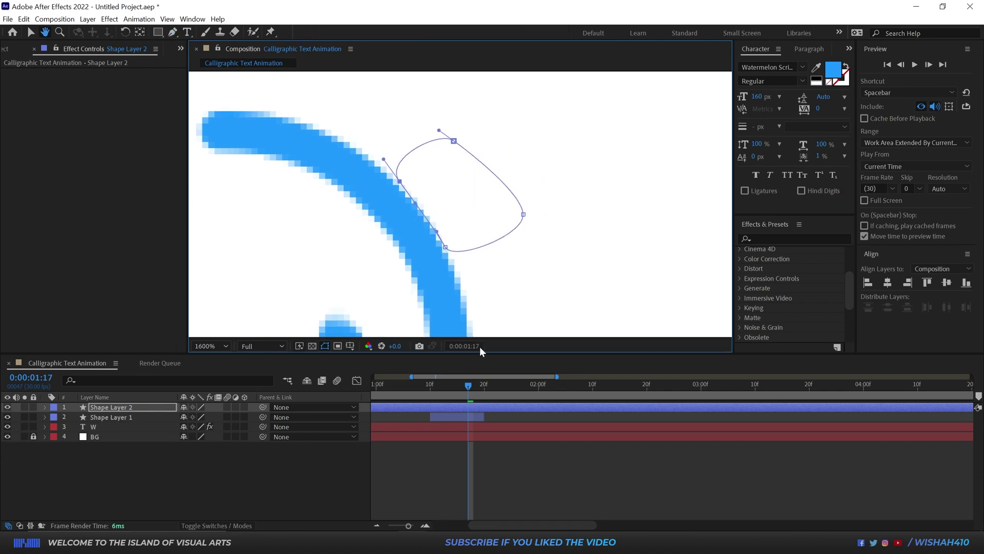
Trim the start of Shape Layer 2 to 0:00:01:10, then move the playhead to 0:00:01:18.
{"action": "key", "text": "g"}
{"action": "left_click_drag", "start_coordinate": [467, 387], "coordinate": [432, 391]}
{"action": "scroll", "coordinate": [428, 405], "scroll_direction": "up", "scroll_amount": 2}
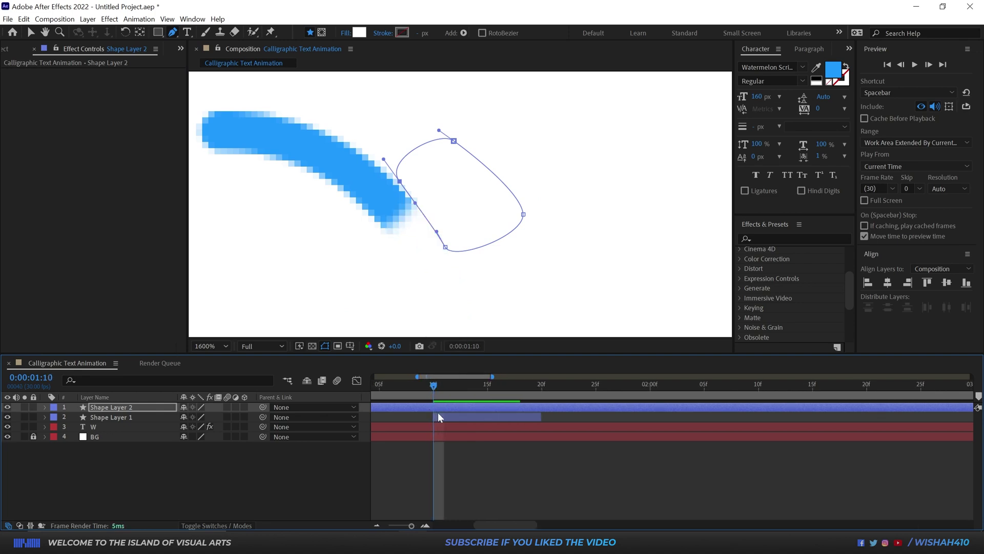
{"action": "key", "text": "alt+bracketleft"}
{"action": "left_click_drag", "start_coordinate": [435, 384], "coordinate": [521, 392]}
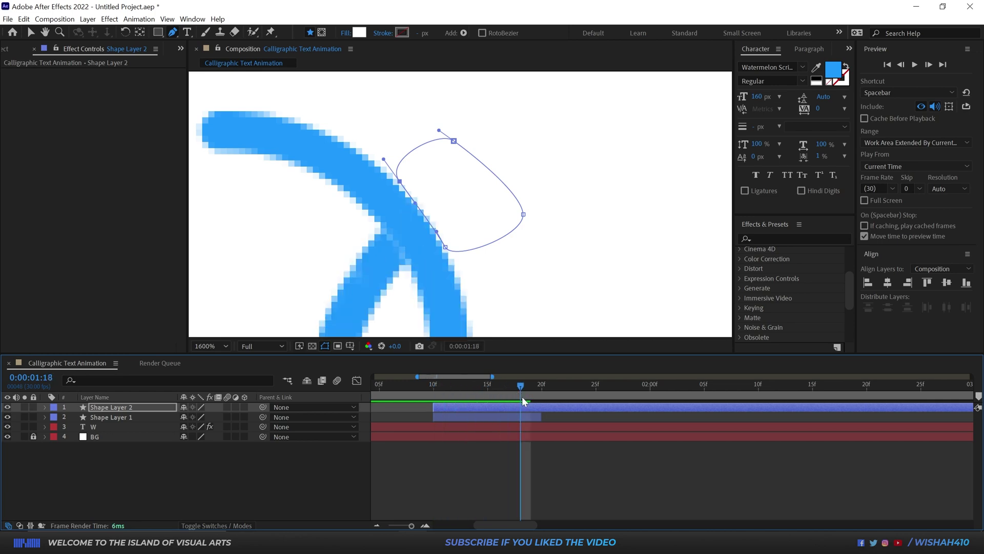
Expand Shape Layer 2 down to its Path property and add a path keyframe at 0:00:01:18.
{"action": "left_click", "coordinate": [45, 407]}
{"action": "left_click", "coordinate": [54, 417]}
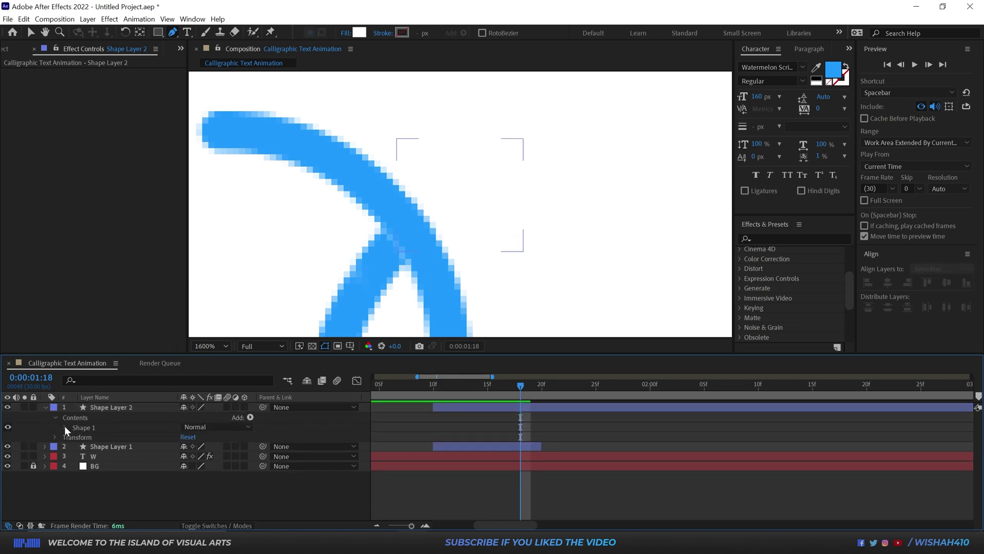
{"action": "left_click", "coordinate": [65, 427]}
{"action": "left_click", "coordinate": [76, 437]}
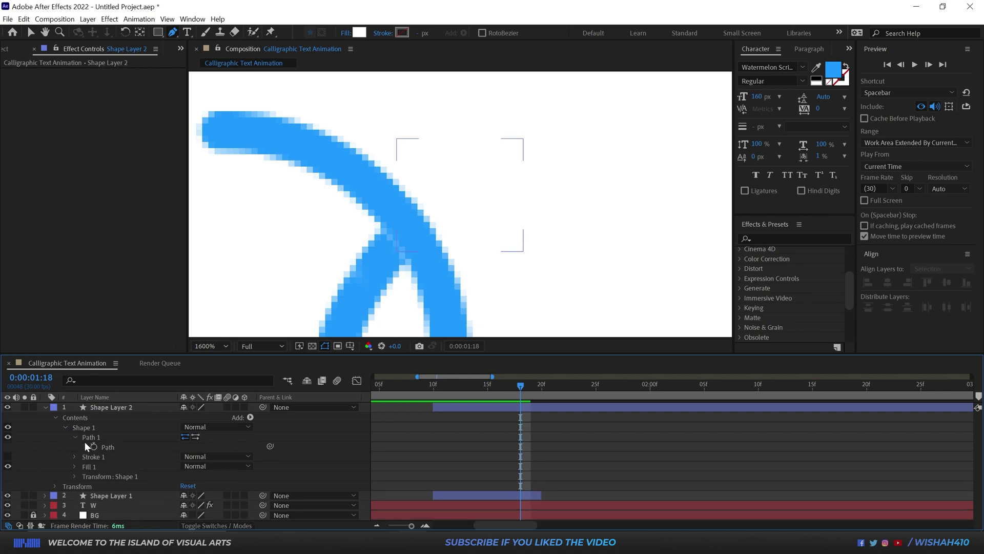
{"action": "left_click", "coordinate": [93, 446]}
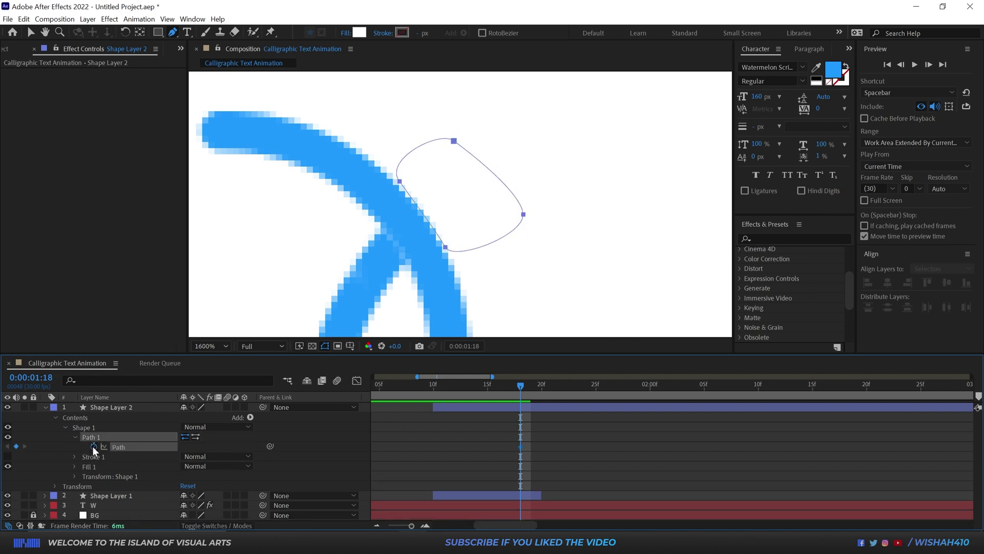
At 0:00:01:19, move Shape Layer 2's two inner vertices up and outward to uncover the stub just past the crossing.
{"action": "left_click", "coordinate": [527, 388]}
{"action": "left_click", "coordinate": [399, 182]}
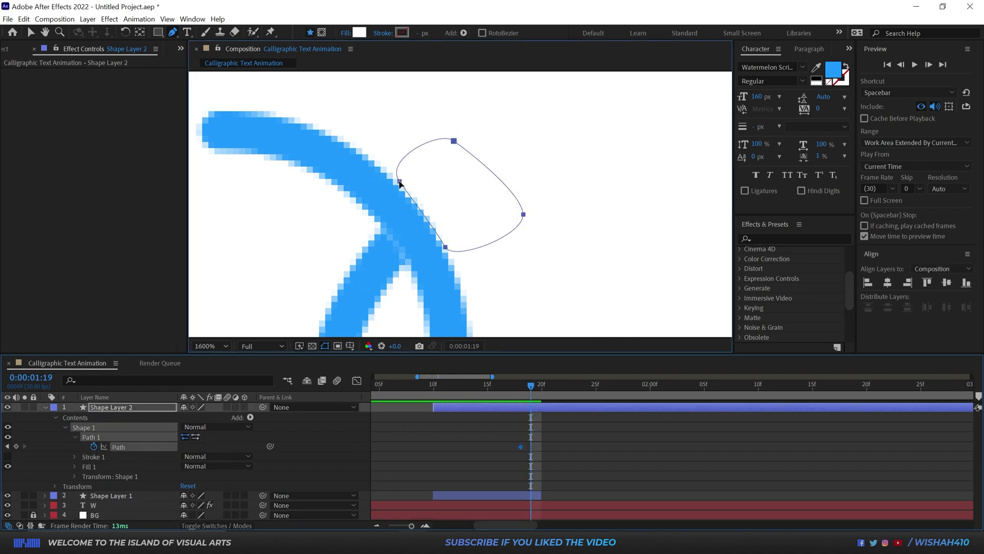
{"action": "left_click", "coordinate": [509, 441]}
{"action": "left_click", "coordinate": [433, 215]}
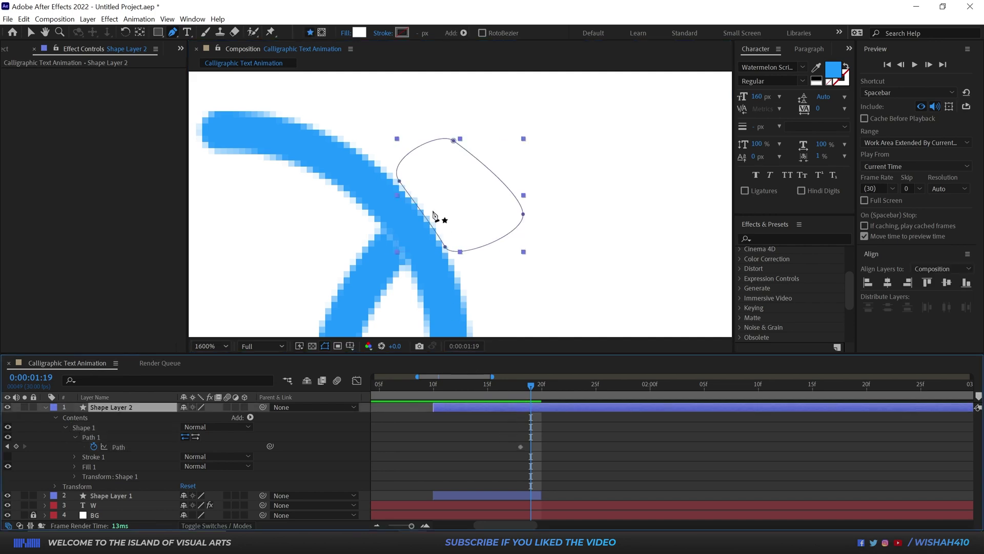
{"action": "left_click_drag", "start_coordinate": [400, 182], "coordinate": [420, 175]}
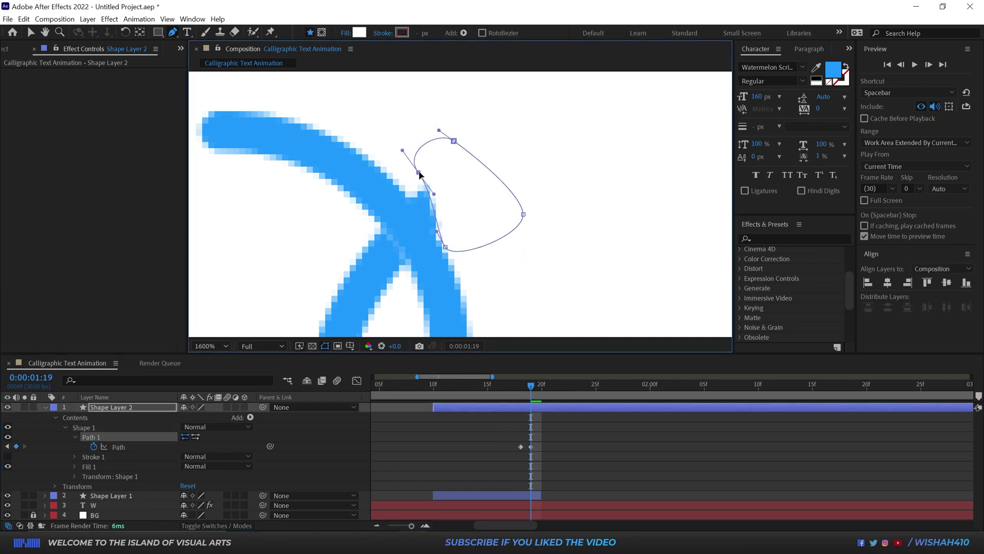
{"action": "left_click_drag", "start_coordinate": [445, 246], "coordinate": [467, 229]}
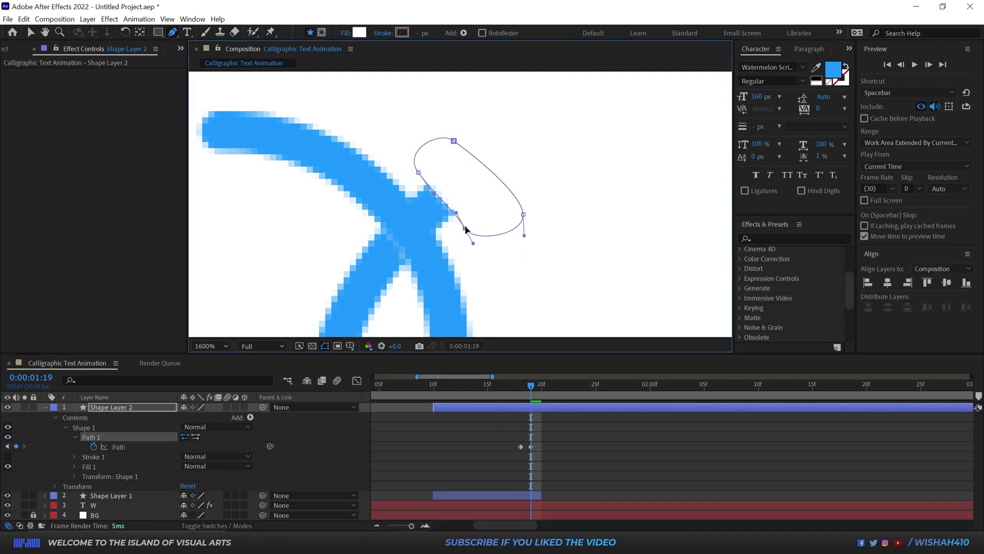
At 0:00:01:20, move Shape Layer 2's two inner vertices farther outward along the upstroke to uncover more of it.
{"action": "key", "text": "Page_Down"}
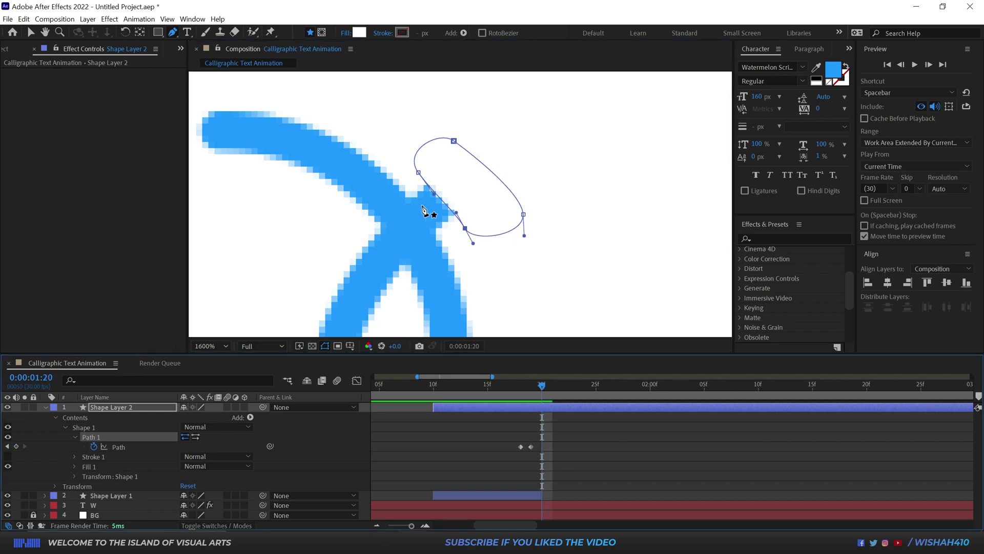
{"action": "left_click_drag", "start_coordinate": [418, 173], "coordinate": [452, 155]}
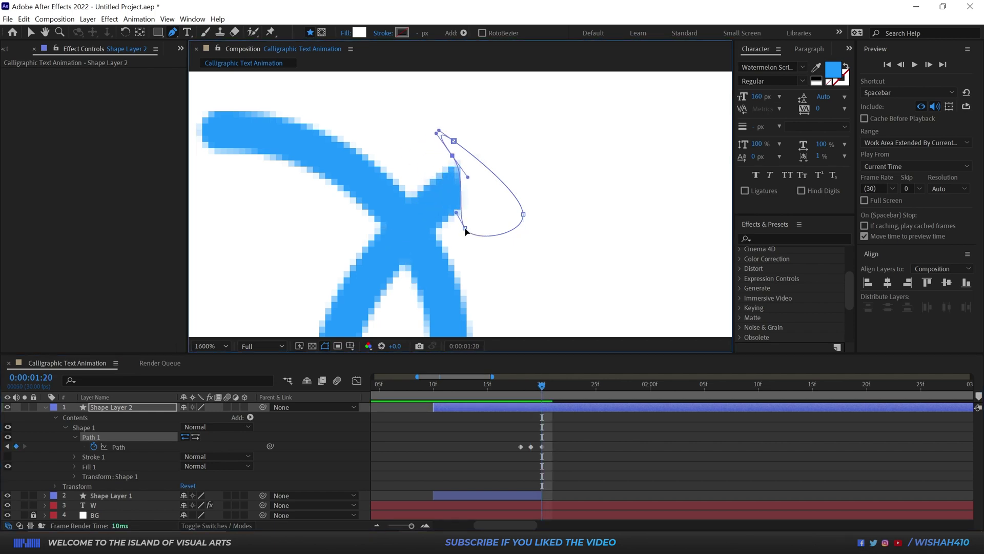
{"action": "left_click_drag", "start_coordinate": [466, 232], "coordinate": [493, 204]}
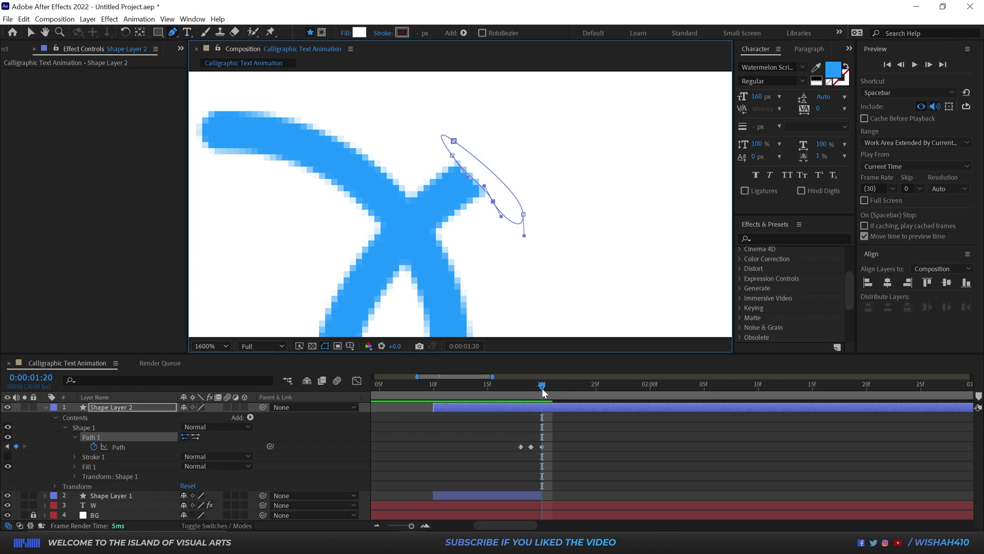
Trim the end of Shape Layer 2 so the cover disappears from 0:00:01:21 onward.
{"action": "left_click_drag", "start_coordinate": [542, 390], "coordinate": [555, 390]}
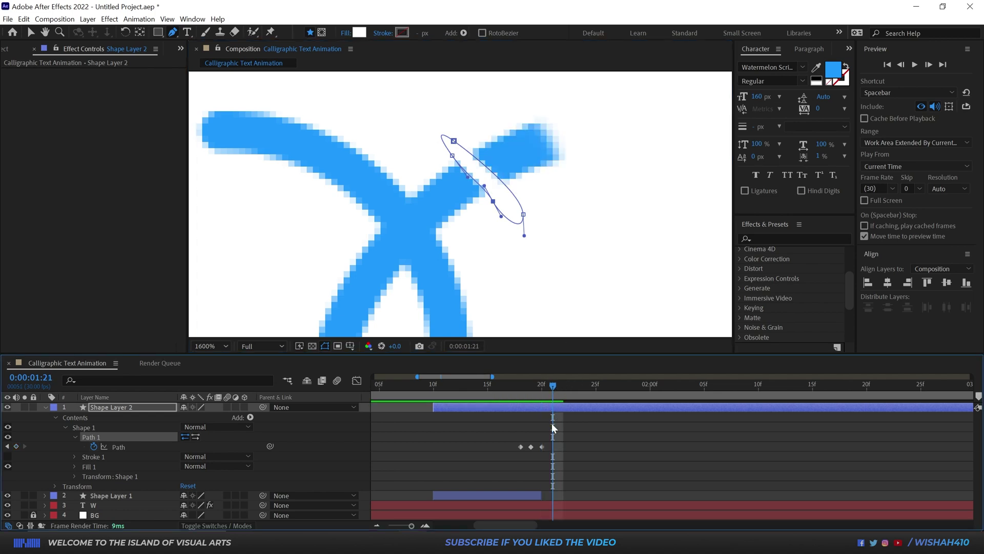
{"action": "key", "text": "alt+bracketright"}
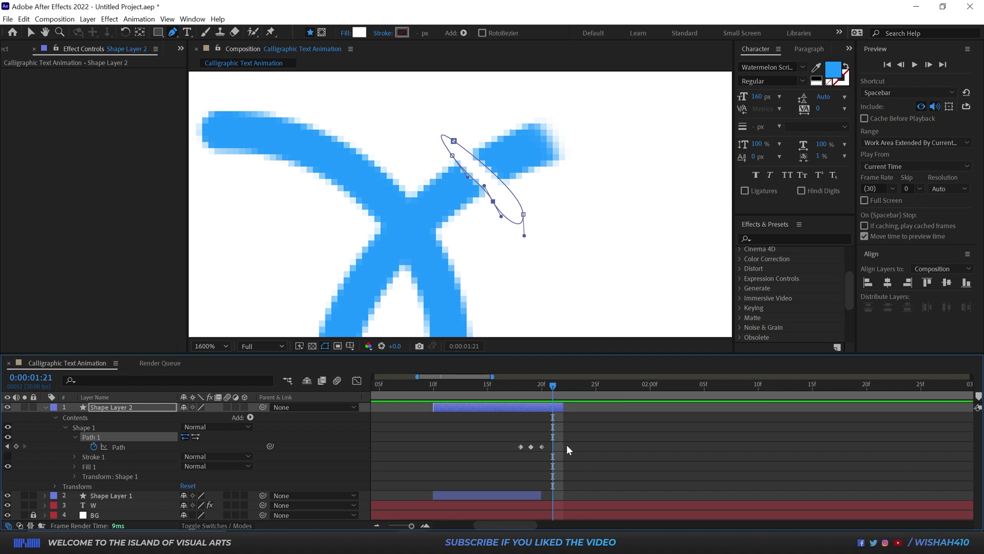
{"action": "left_click", "coordinate": [563, 406]}
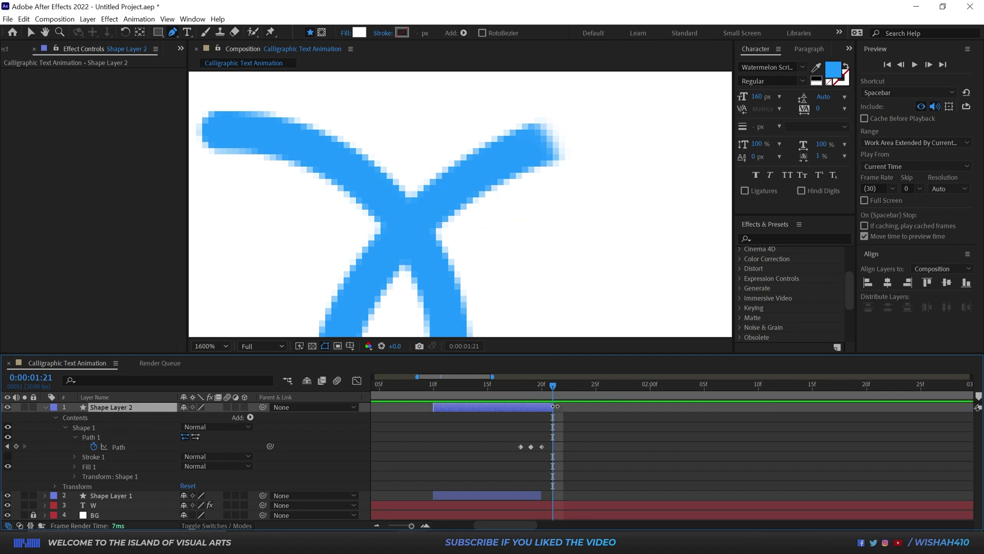
Preview the handwriting animation from the start with the whole timeline in view.
{"action": "mouse_move", "coordinate": [552, 386]}
{"action": "left_mouse_down"}
{"action": "mouse_move", "coordinate": [493, 389]}
{"action": "mouse_move", "coordinate": [587, 383]}
{"action": "mouse_move", "coordinate": [374, 386]}
{"action": "left_mouse_up"}
{"action": "scroll", "coordinate": [526, 290], "scroll_direction": "down", "scroll_amount": 2}
{"action": "key", "text": "minus"}
{"action": "key", "text": "minus"}
{"action": "key", "text": "minus"}
{"action": "key", "text": "space"}
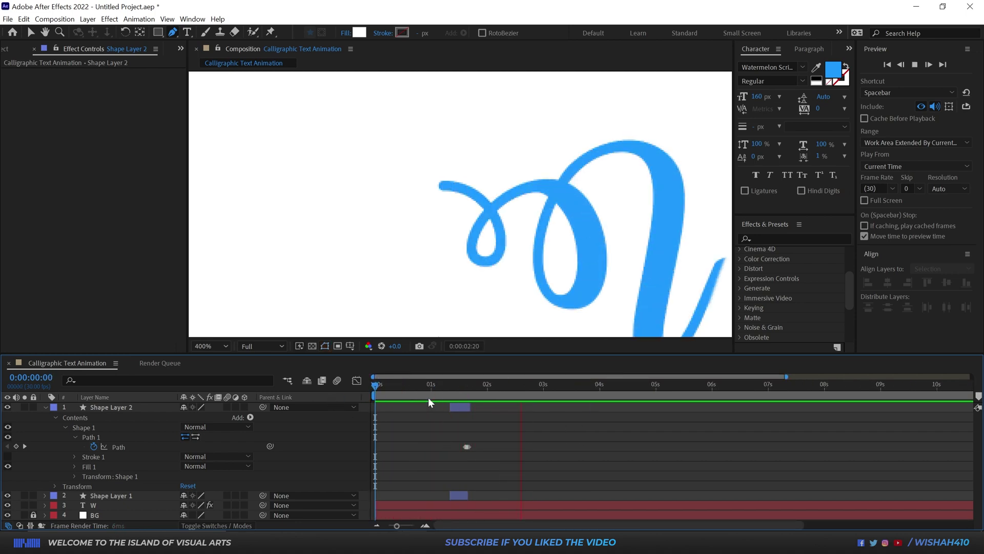
At 0:00:01:26, draw a closed white Pen shape over the stray stub inside the arch, following the stroke's inner edge.
{"action": "left_click_drag", "start_coordinate": [405, 383], "coordinate": [591, 379]}
{"action": "scroll", "coordinate": [571, 187], "scroll_direction": "down", "scroll_amount": 5}
{"action": "scroll", "coordinate": [512, 205], "scroll_direction": "up", "scroll_amount": 3}
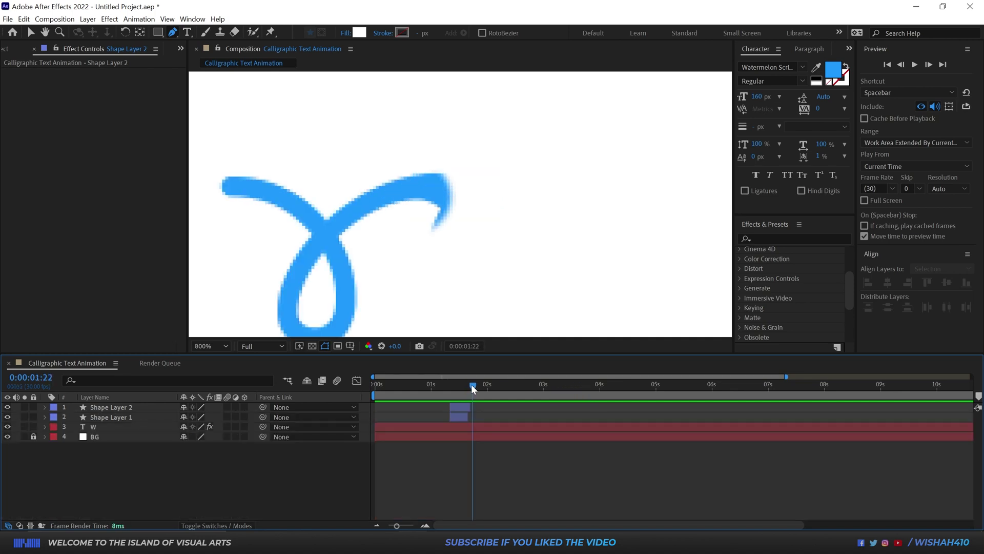
{"action": "mouse_move", "coordinate": [472, 383]}
{"action": "left_mouse_down"}
{"action": "mouse_move", "coordinate": [635, 383]}
{"action": "mouse_move", "coordinate": [580, 388]}
{"action": "mouse_move", "coordinate": [617, 386]}
{"action": "left_mouse_up"}
{"action": "key", "text": "semicolon"}
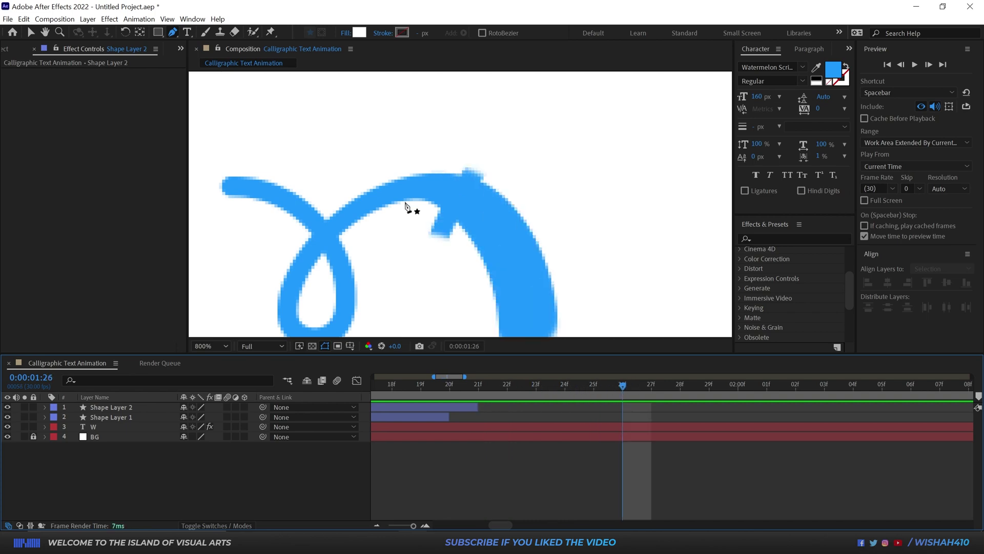
{"action": "left_click_drag", "start_coordinate": [434, 206], "coordinate": [408, 226]}
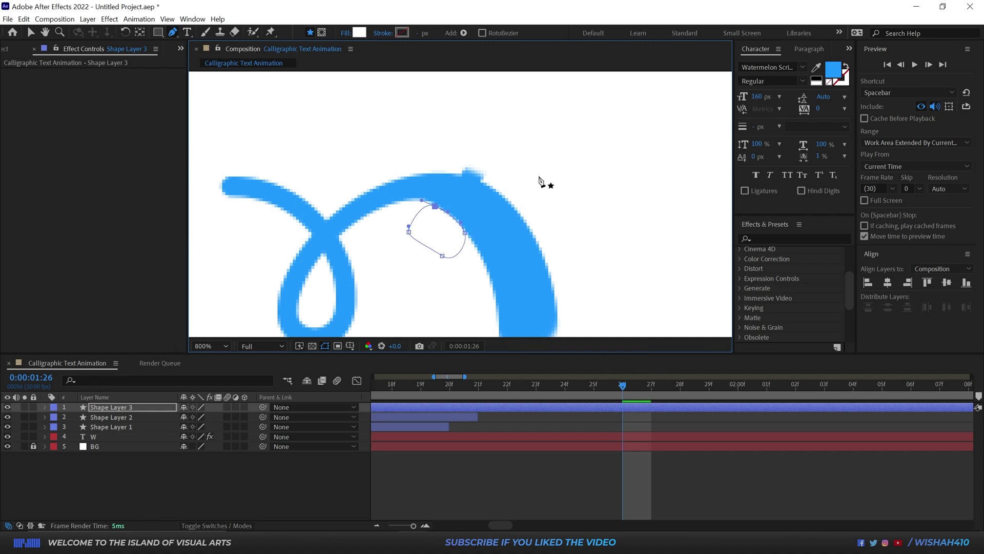
With no layer selected, draw another closed white Pen shape over the stray bump on the arch's outer top edge.
{"action": "left_click", "coordinate": [579, 399]}
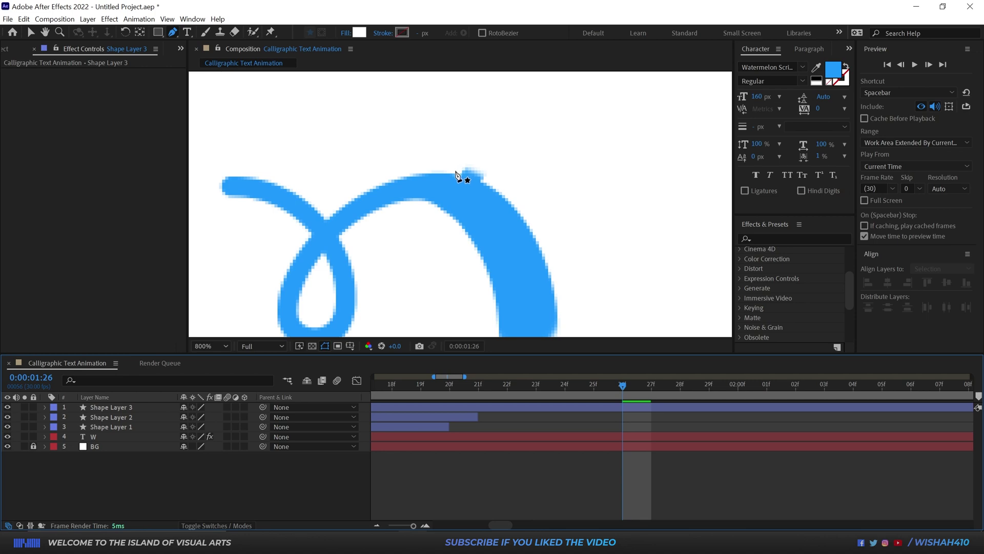
{"action": "left_click_drag", "start_coordinate": [456, 172], "coordinate": [505, 197]}
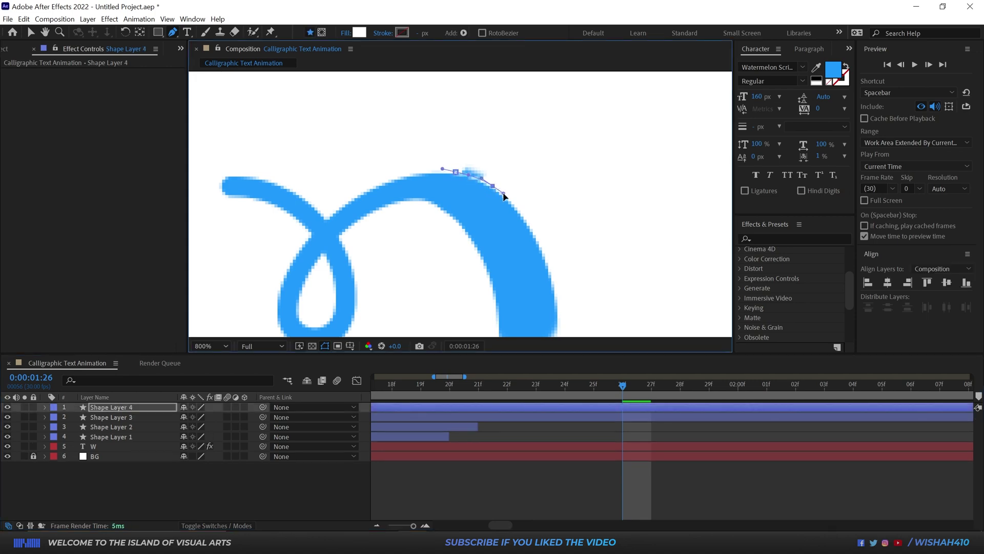
{"action": "left_click_drag", "start_coordinate": [491, 160], "coordinate": [480, 154]}
{"action": "left_click", "coordinate": [452, 151]}
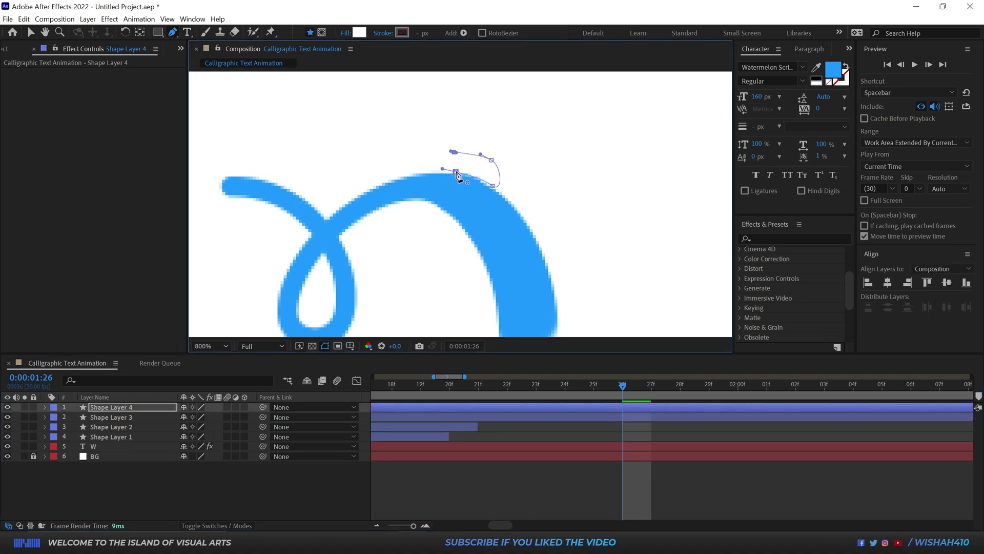
{"action": "left_click", "coordinate": [456, 172]}
Trim the start of Shape Layer 3 and Shape Layer 4 to 0:00:01:22.
{"action": "left_click", "coordinate": [610, 416]}
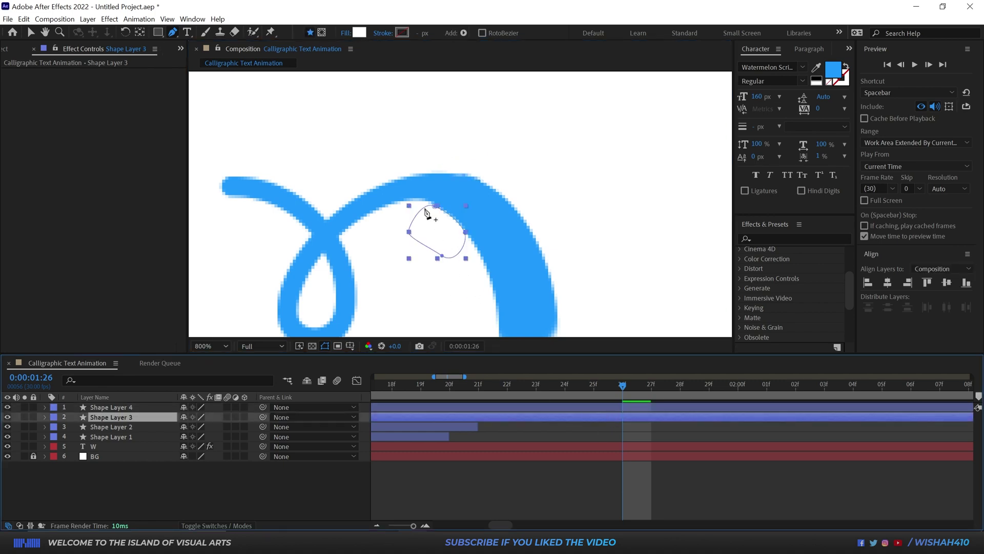
{"action": "scroll", "coordinate": [460, 299], "scroll_direction": "down", "scroll_amount": 1}
{"action": "left_click_drag", "start_coordinate": [625, 388], "coordinate": [491, 392]}
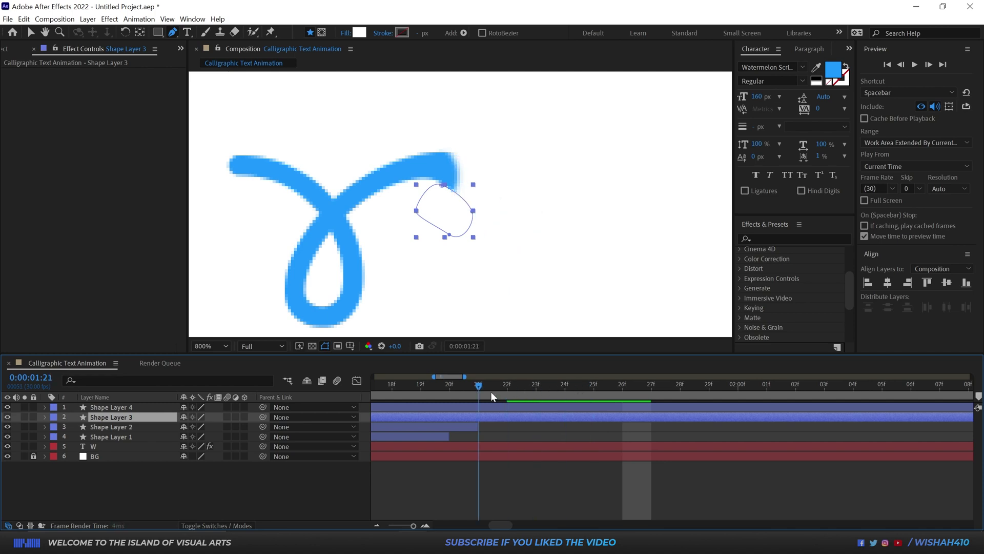
{"action": "left_click", "coordinate": [505, 392]}
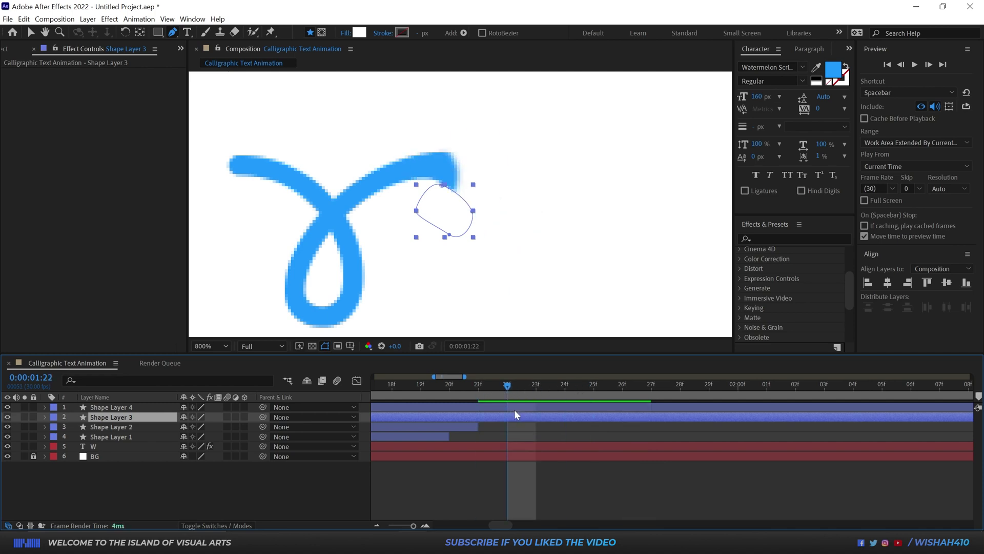
{"action": "left_click", "coordinate": [513, 407], "text": "shift"}
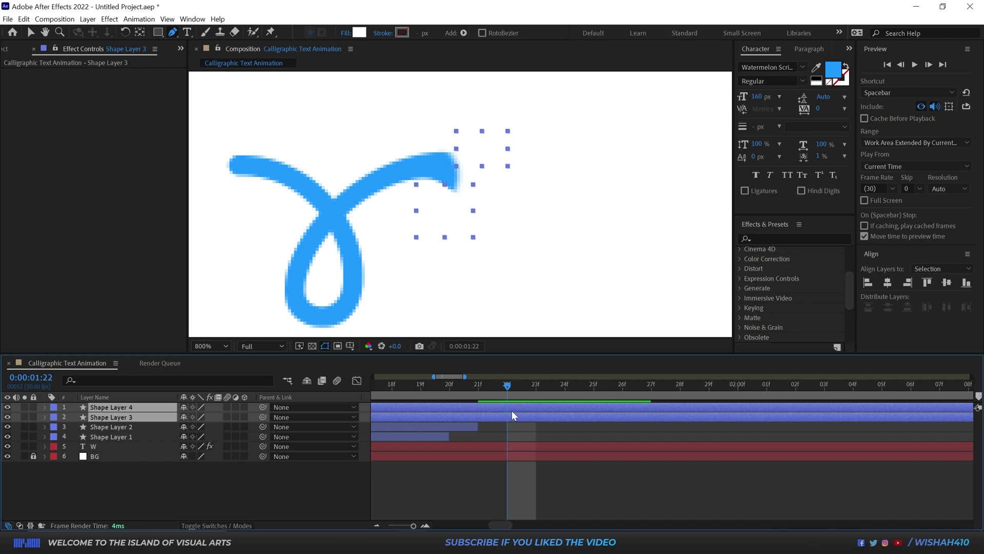
{"action": "key", "text": "alt+bracketleft"}
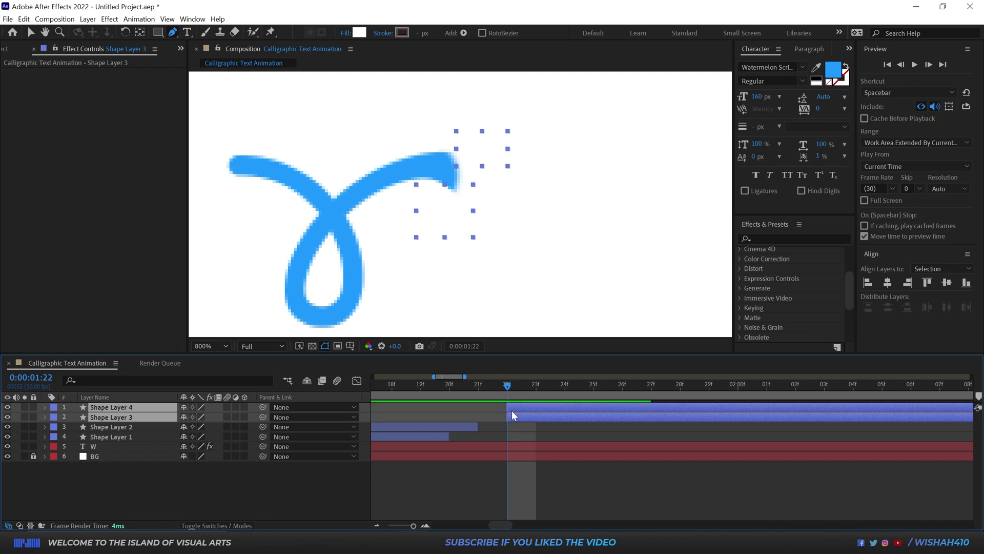
At 0:00:02:02, expand Shape Layer 3 down to its Path property and add a path keyframe.
{"action": "mouse_move", "coordinate": [493, 384]}
{"action": "left_mouse_down"}
{"action": "mouse_move", "coordinate": [831, 393]}
{"action": "mouse_move", "coordinate": [771, 393]}
{"action": "mouse_move", "coordinate": [789, 389]}
{"action": "left_mouse_up"}
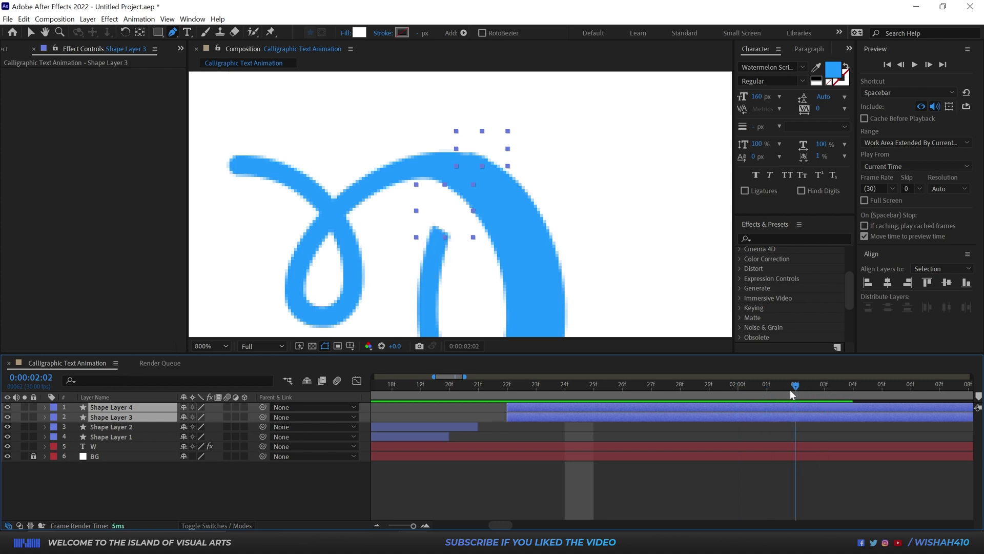
{"action": "left_click", "coordinate": [636, 427]}
{"action": "left_click", "coordinate": [633, 418]}
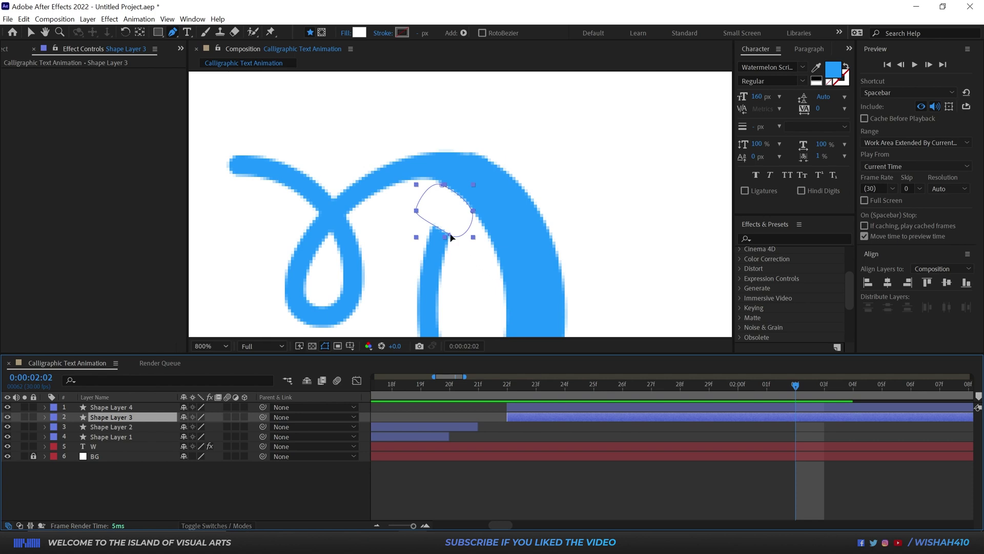
{"action": "scroll", "coordinate": [446, 233], "scroll_direction": "up", "scroll_amount": 1}
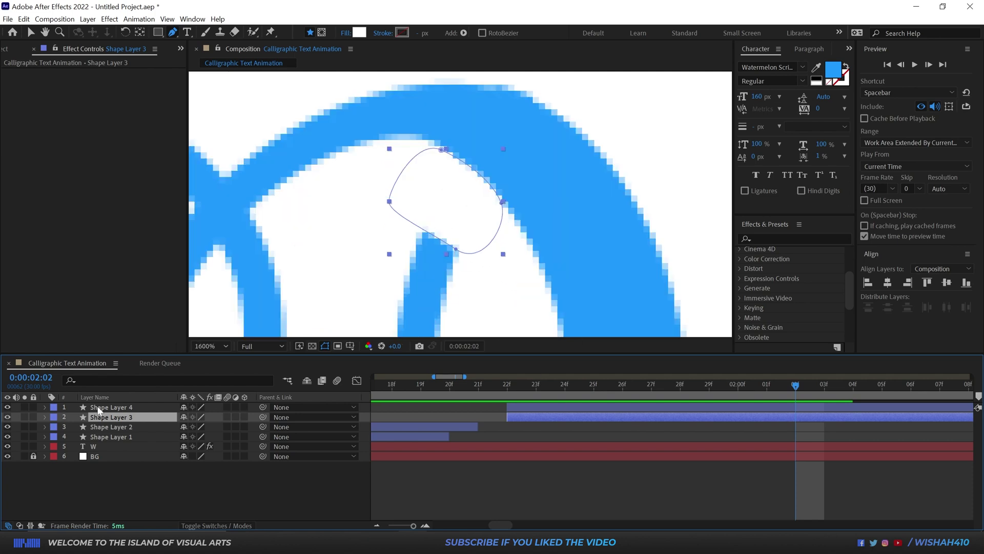
{"action": "left_click", "coordinate": [44, 417]}
{"action": "left_click", "coordinate": [55, 427]}
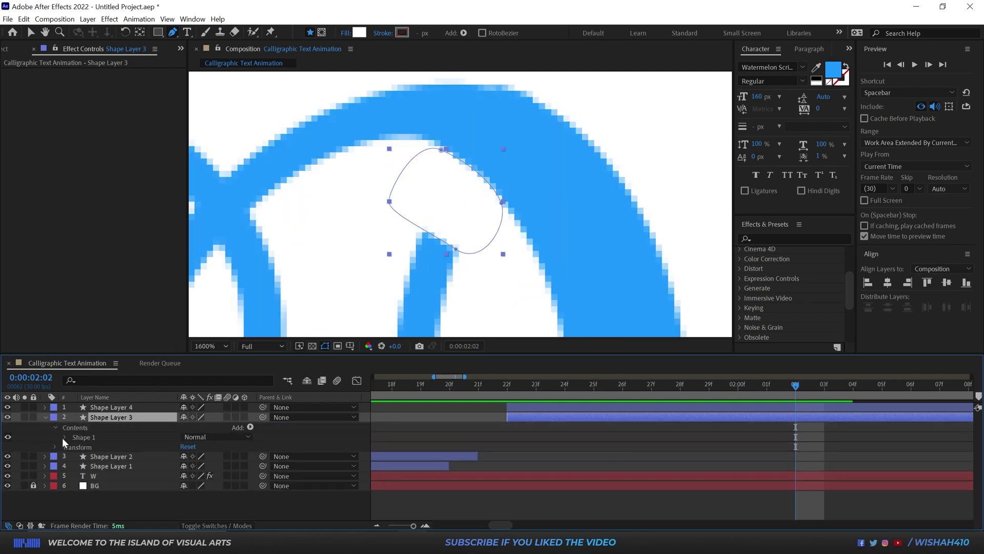
{"action": "left_click", "coordinate": [69, 435]}
{"action": "left_click", "coordinate": [65, 436]}
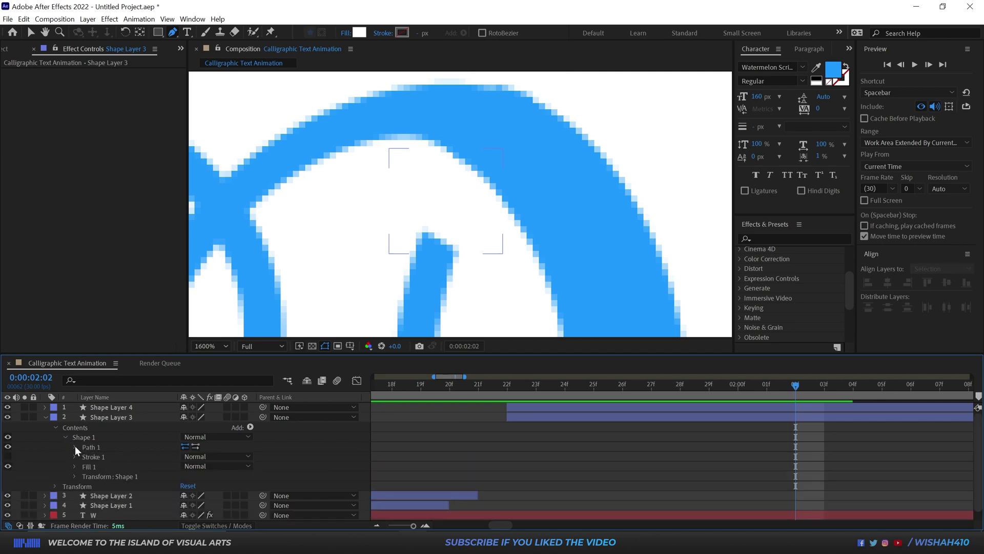
{"action": "left_click", "coordinate": [75, 446]}
{"action": "left_click", "coordinate": [94, 455]}
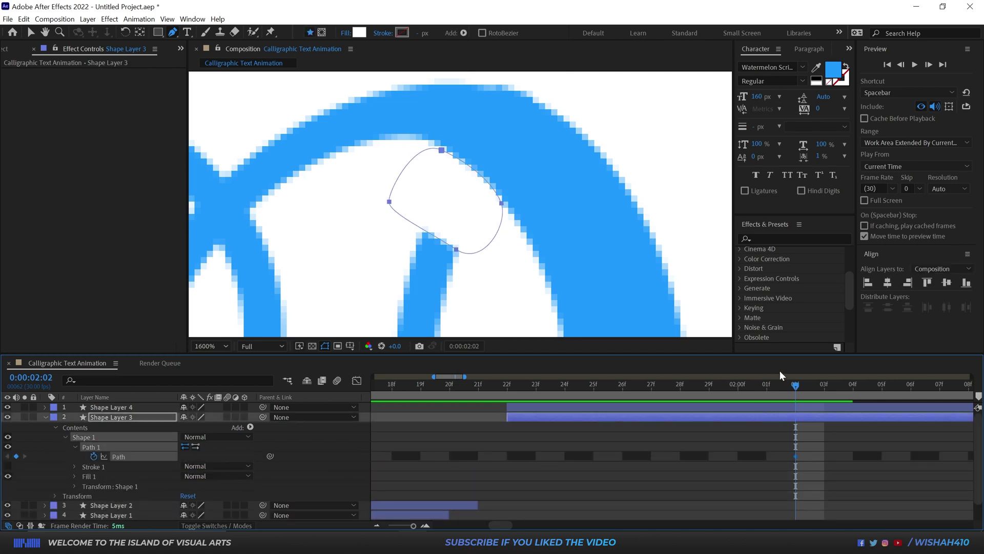
At 0:00:02:03, move Shape Layer 3's two lower vertices upward to uncover more of the rising stroke.
{"action": "left_click_drag", "start_coordinate": [795, 383], "coordinate": [817, 388]}
{"action": "scroll", "coordinate": [664, 423], "scroll_direction": "down", "scroll_amount": 3}
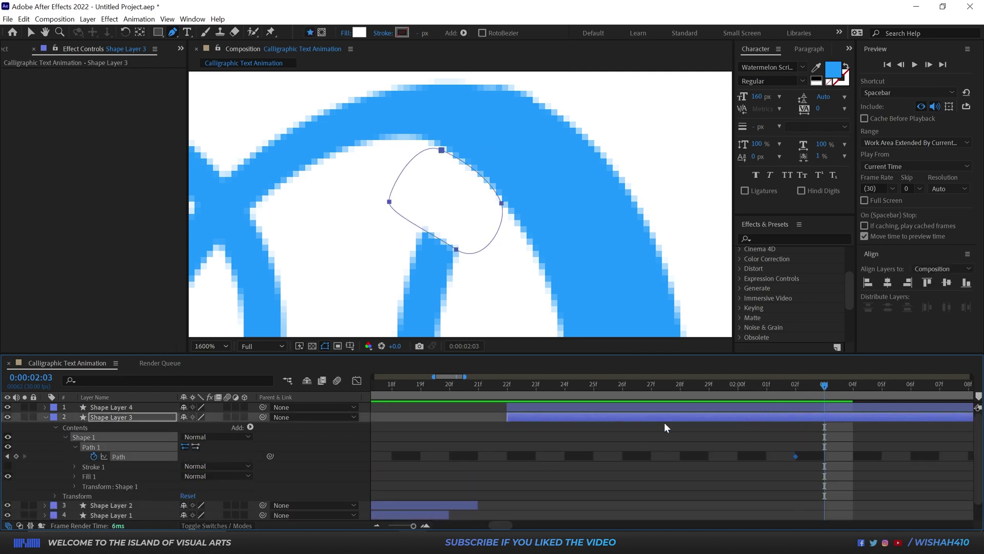
{"action": "scroll", "coordinate": [519, 445], "scroll_direction": "up", "scroll_amount": 3}
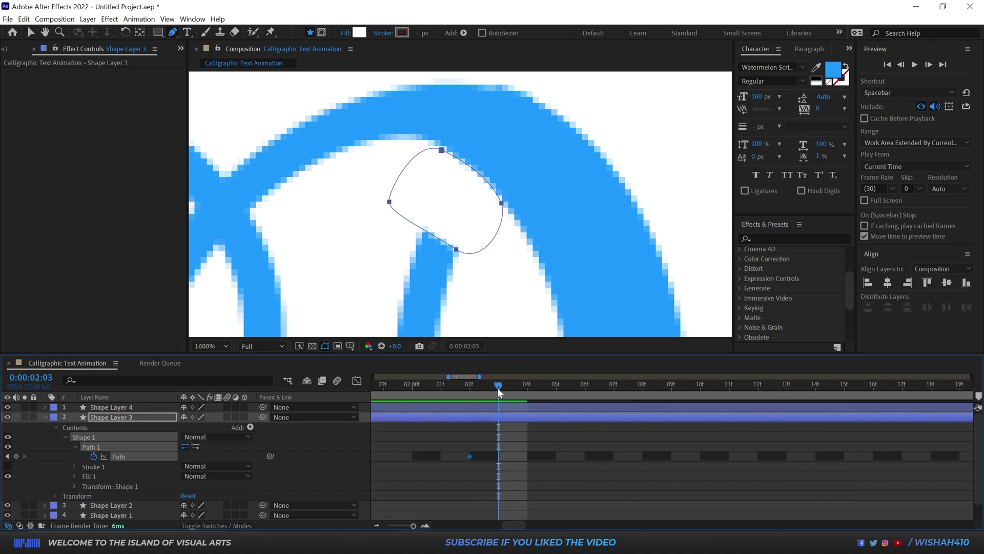
{"action": "left_click", "coordinate": [506, 423]}
{"action": "left_click", "coordinate": [490, 414]}
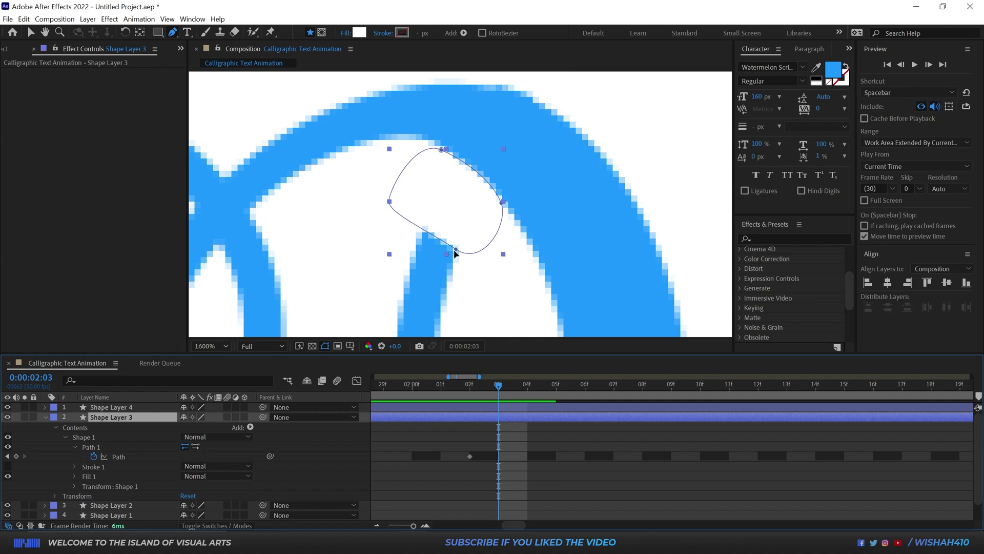
{"action": "left_click_drag", "start_coordinate": [455, 254], "coordinate": [465, 222]}
{"action": "left_click_drag", "start_coordinate": [391, 207], "coordinate": [413, 161]}
{"action": "left_click", "coordinate": [466, 216]}
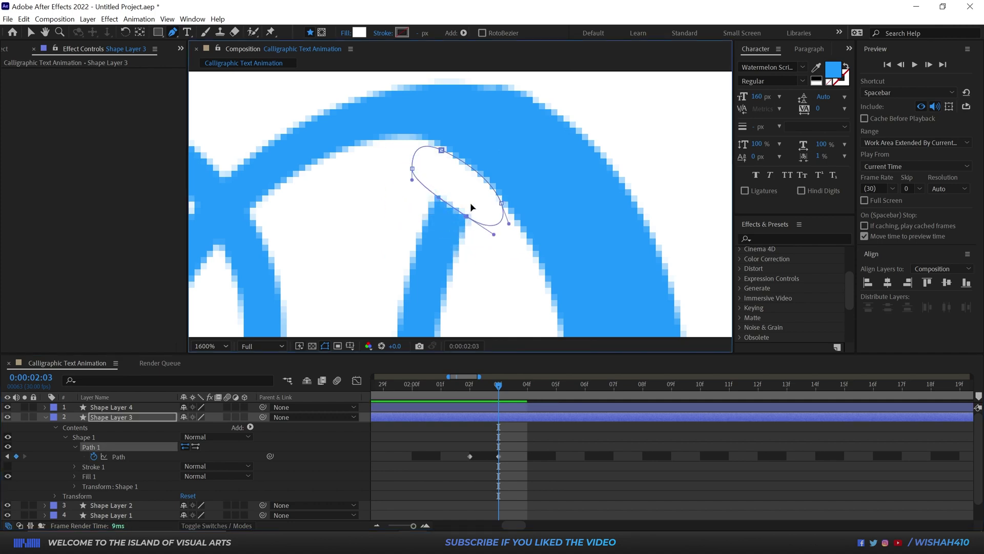
Refine Shape Layer 3's lower edge at 0:00:02:03, and at 0:00:02:04 pull its vertices close against the arch's inner edge.
{"action": "left_click_drag", "start_coordinate": [466, 216], "coordinate": [472, 211]}
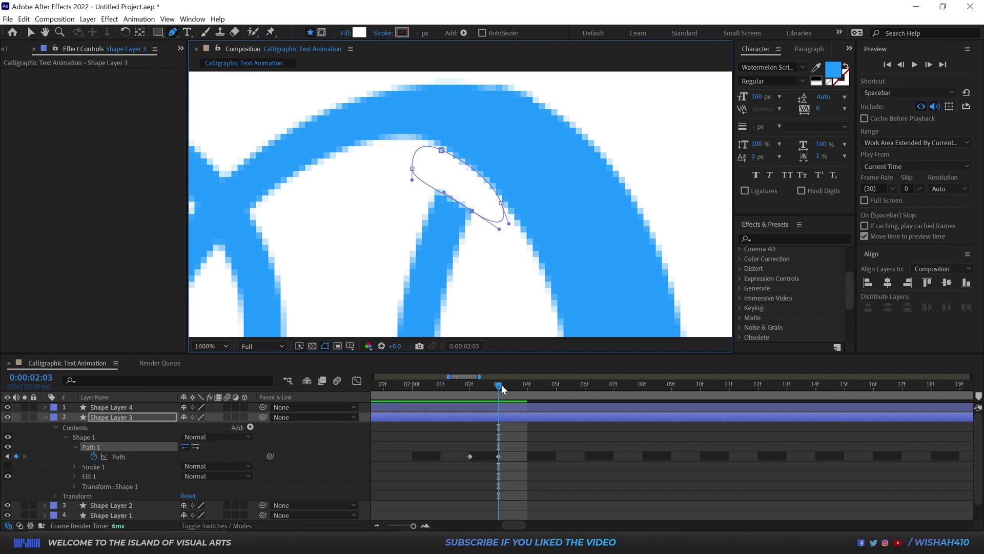
{"action": "left_click_drag", "start_coordinate": [502, 388], "coordinate": [518, 385]}
{"action": "left_click", "coordinate": [490, 188]}
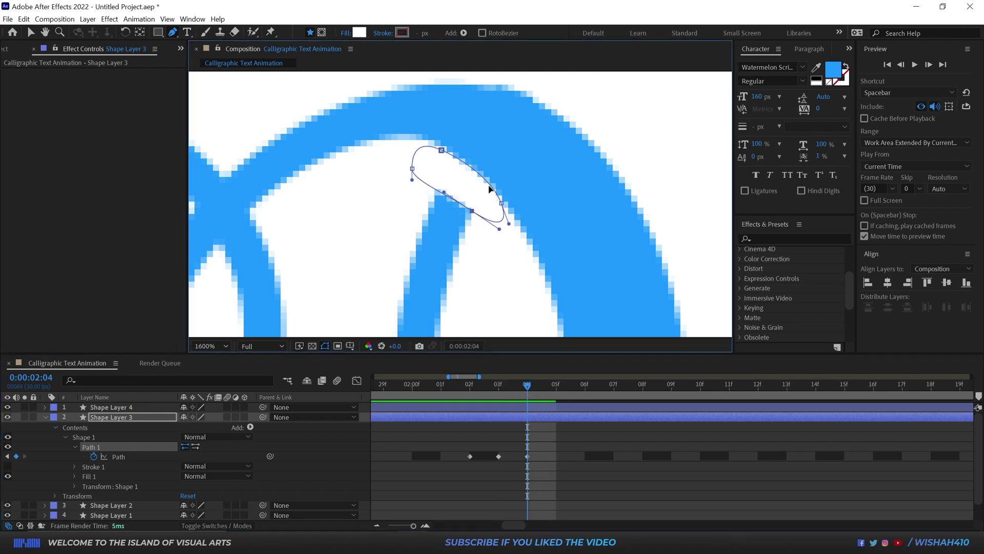
{"action": "left_click_drag", "start_coordinate": [490, 189], "coordinate": [487, 193]}
{"action": "left_click_drag", "start_coordinate": [413, 172], "coordinate": [431, 152]}
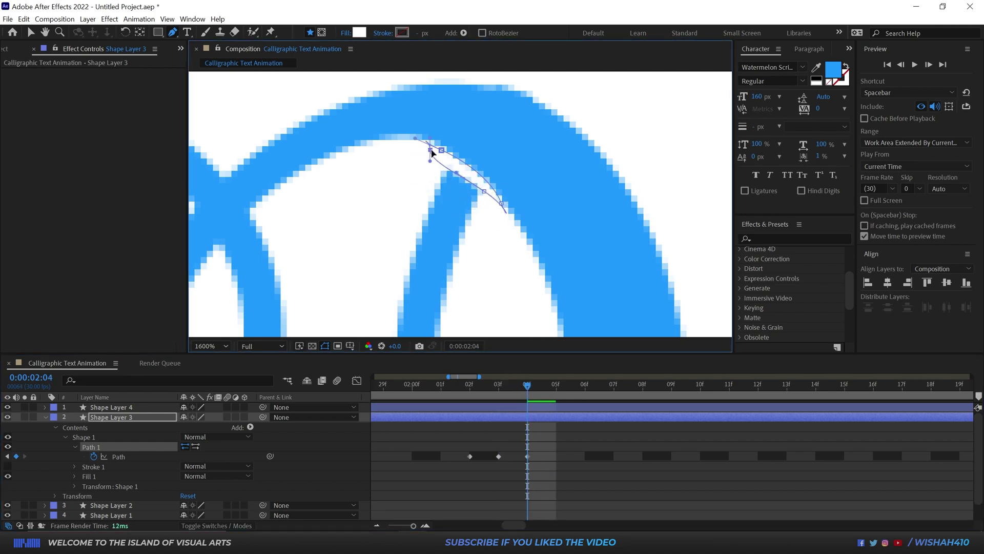
{"action": "left_click_drag", "start_coordinate": [484, 191], "coordinate": [482, 183]}
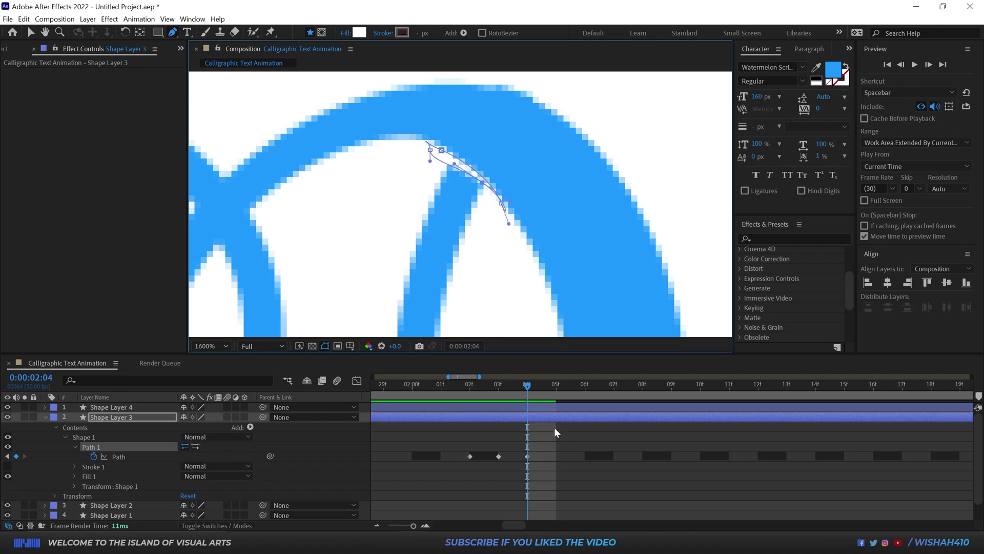
Trim the end of Shape Layer 3 to 0:00:02:04.
{"action": "key", "text": "alt+bracketright"}
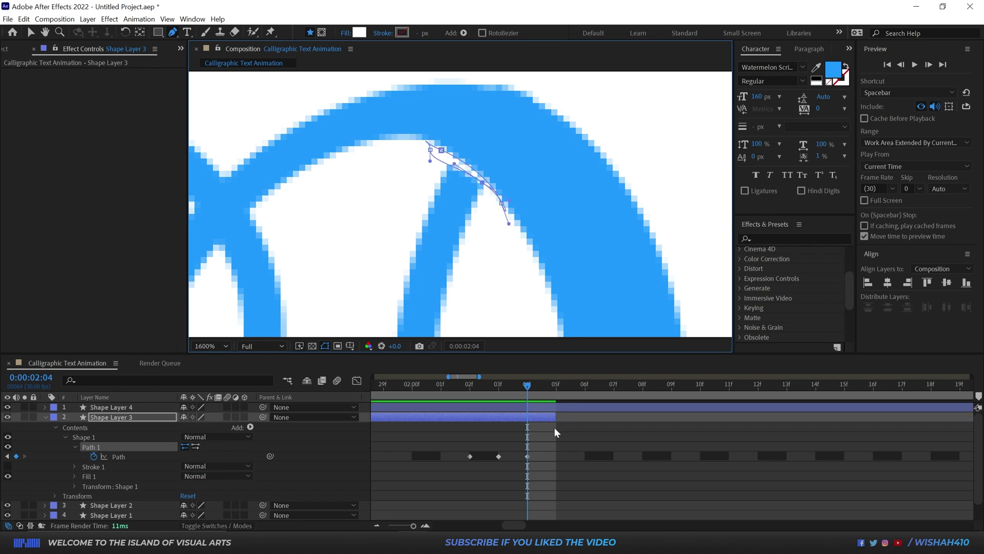
{"action": "mouse_move", "coordinate": [527, 386]}
{"action": "left_mouse_down"}
{"action": "mouse_move", "coordinate": [416, 390]}
{"action": "mouse_move", "coordinate": [533, 393]}
{"action": "left_mouse_up"}
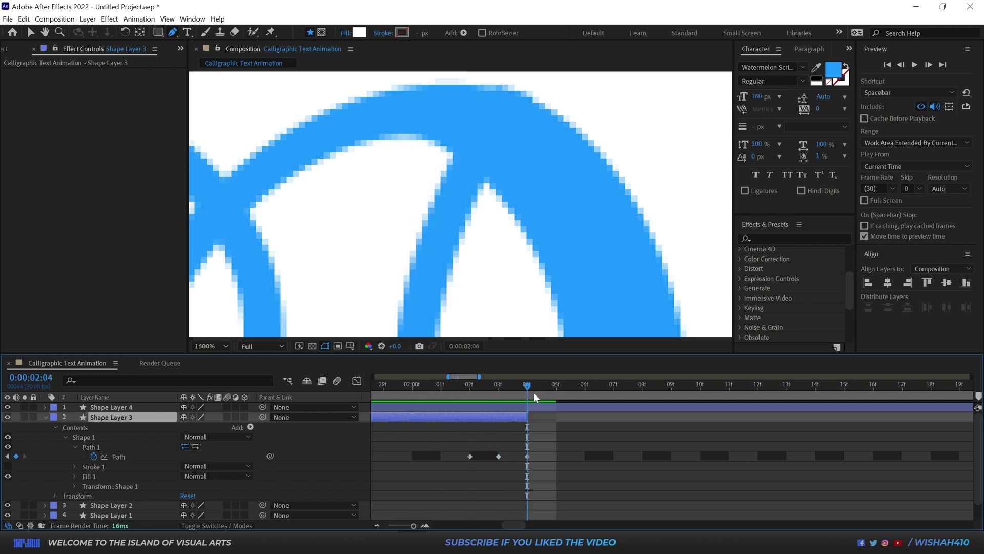
At 0:00:02:03, expand Shape Layer 4 down to its Path property and add a path keyframe.
{"action": "key", "text": "minus"}
{"action": "key", "text": "minus"}
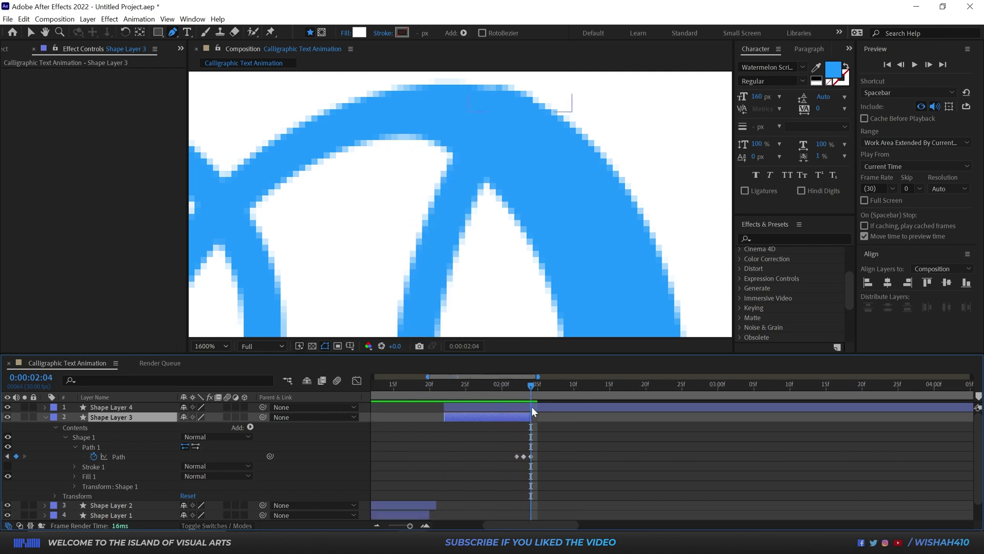
{"action": "left_click", "coordinate": [531, 407]}
{"action": "scroll", "coordinate": [558, 290], "scroll_direction": "down", "scroll_amount": 3}
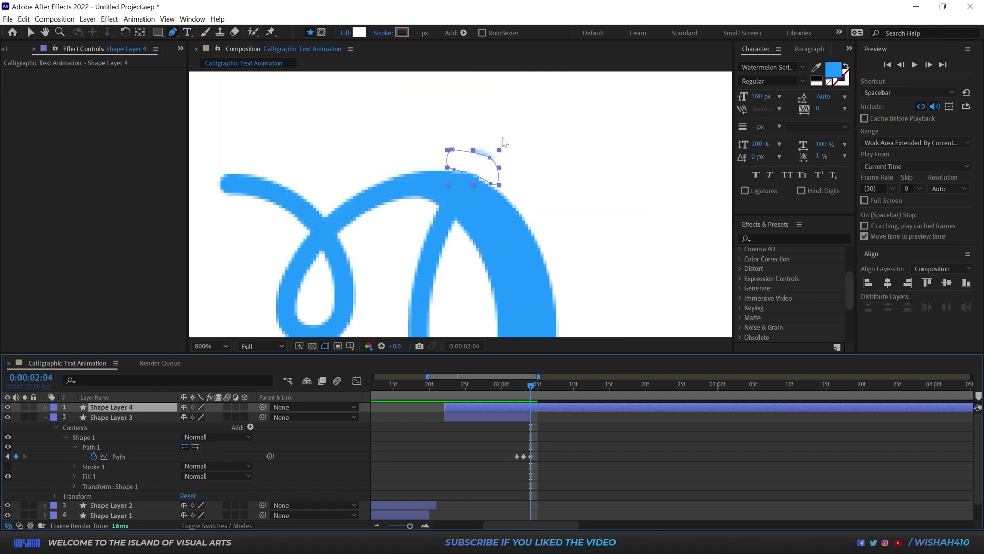
{"action": "scroll", "coordinate": [439, 205], "scroll_direction": "up", "scroll_amount": 3}
{"action": "key", "text": "Page_Up"}
{"action": "left_click", "coordinate": [46, 407]}
{"action": "key", "text": "equal"}
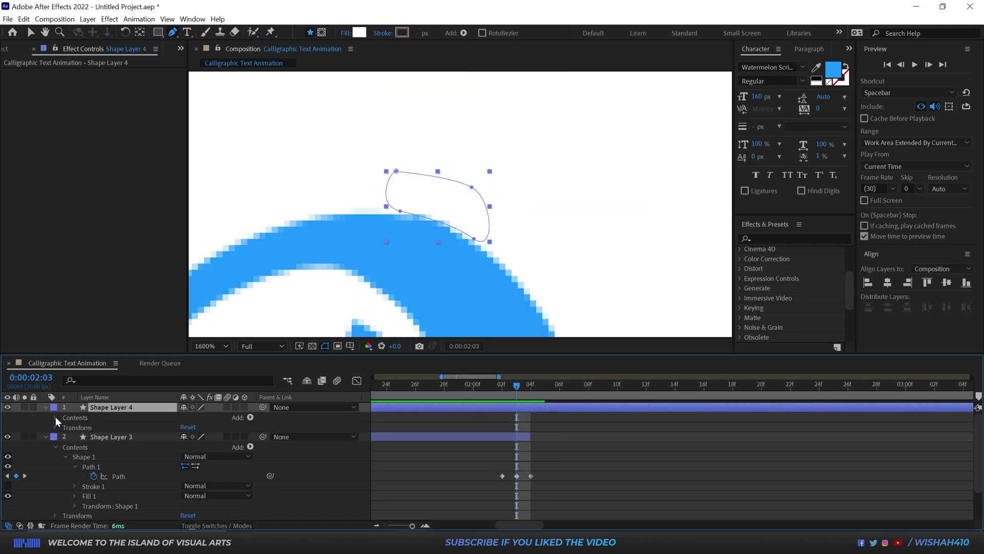
{"action": "left_click", "coordinate": [55, 417]}
{"action": "left_click", "coordinate": [65, 427]}
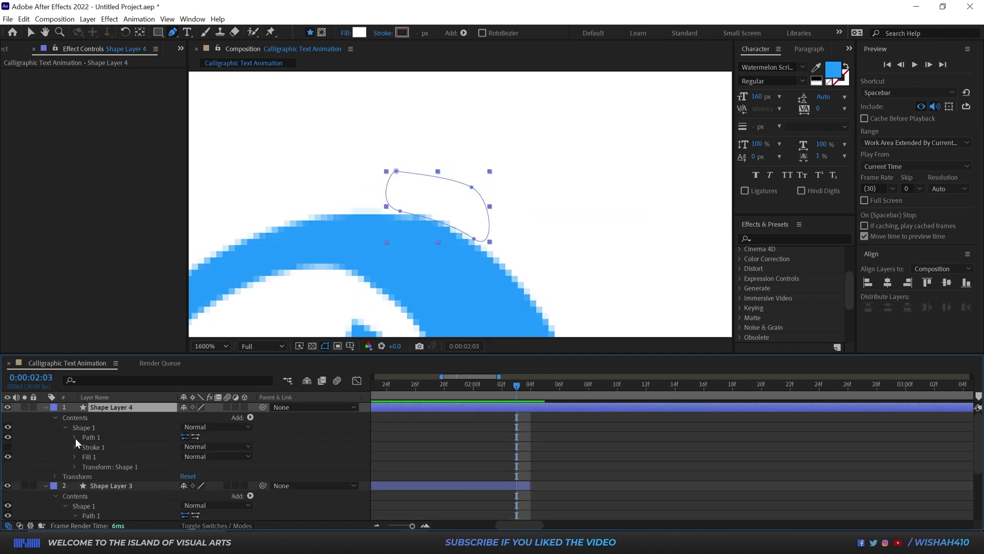
{"action": "left_click", "coordinate": [75, 437]}
{"action": "left_click", "coordinate": [93, 446]}
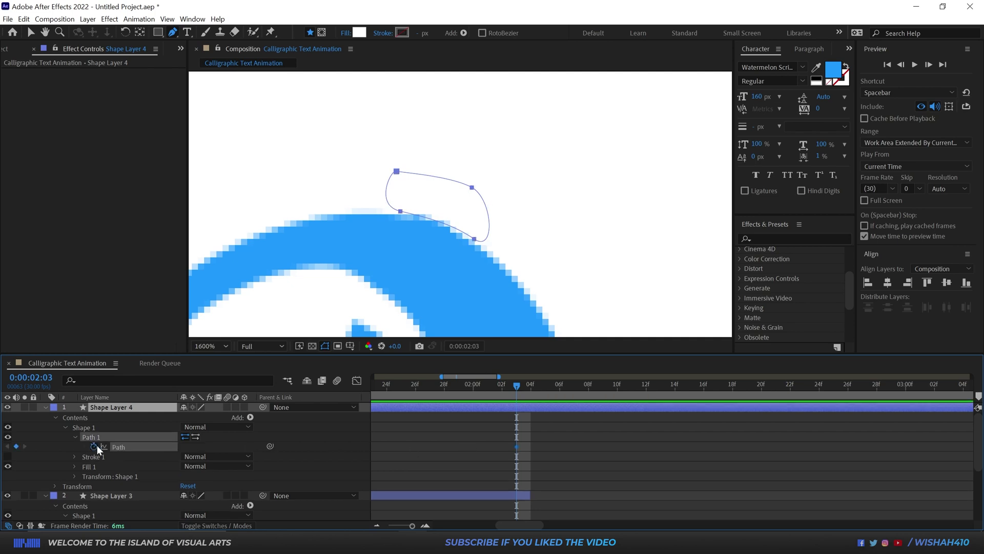
At 0:00:02:04, move Shape Layer 4's vertices upward to uncover the stroke crossing the arch while covering the stray fragment above it.
{"action": "left_click_drag", "start_coordinate": [517, 386], "coordinate": [531, 386]}
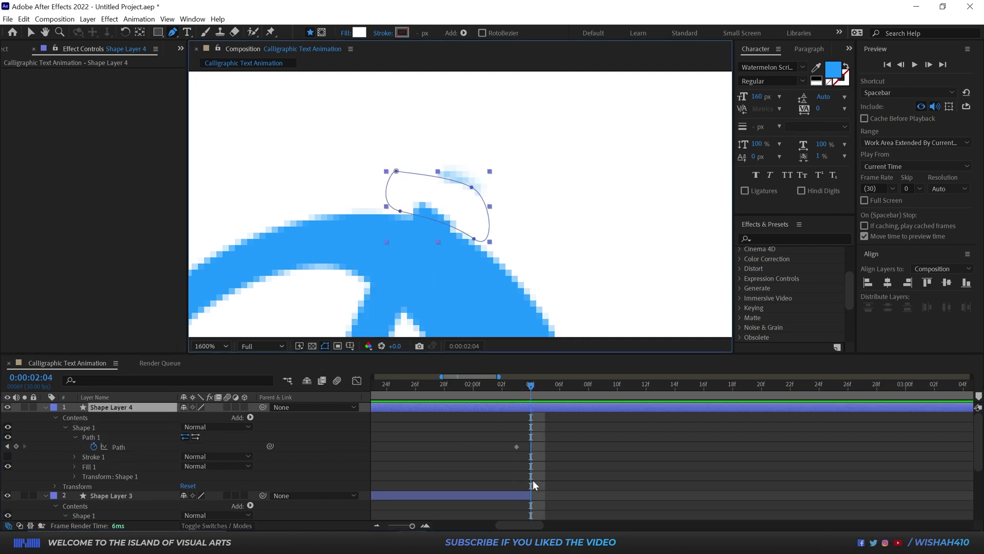
{"action": "left_click", "coordinate": [530, 407]}
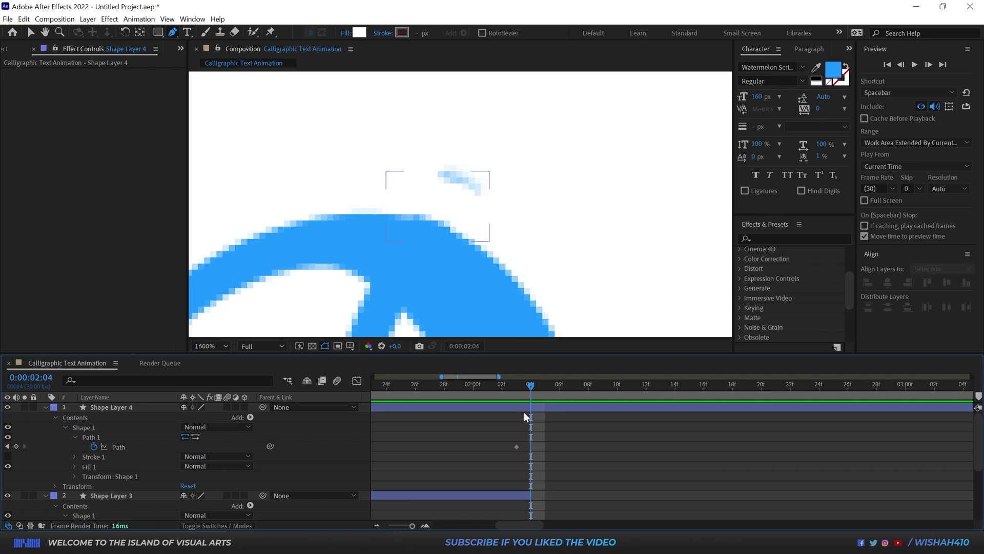
{"action": "left_click", "coordinate": [121, 447]}
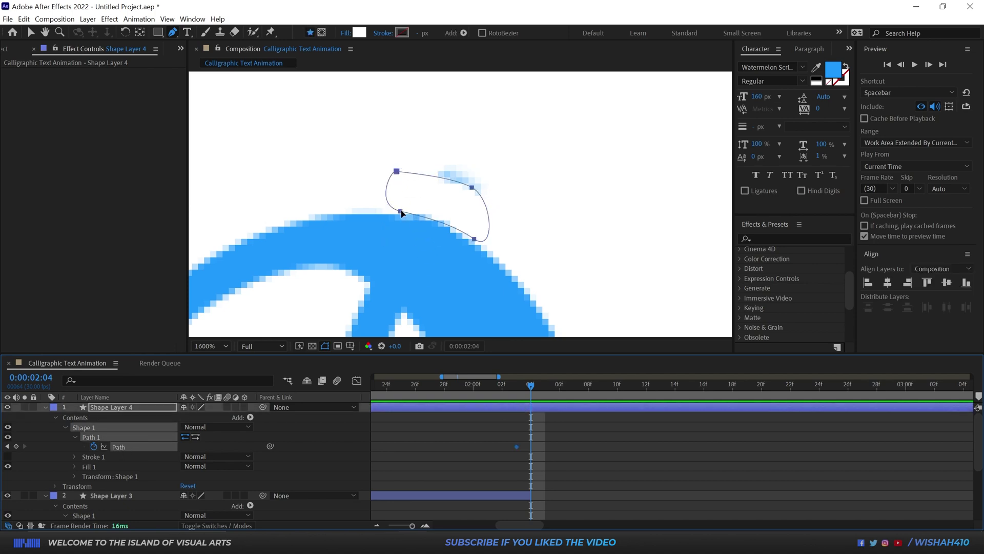
{"action": "mouse_move", "coordinate": [400, 213]}
{"action": "left_mouse_down"}
{"action": "mouse_move", "coordinate": [413, 194]}
{"action": "mouse_move", "coordinate": [424, 200]}
{"action": "mouse_move", "coordinate": [402, 209]}
{"action": "mouse_move", "coordinate": [407, 197]}
{"action": "mouse_move", "coordinate": [402, 212]}
{"action": "left_mouse_up"}
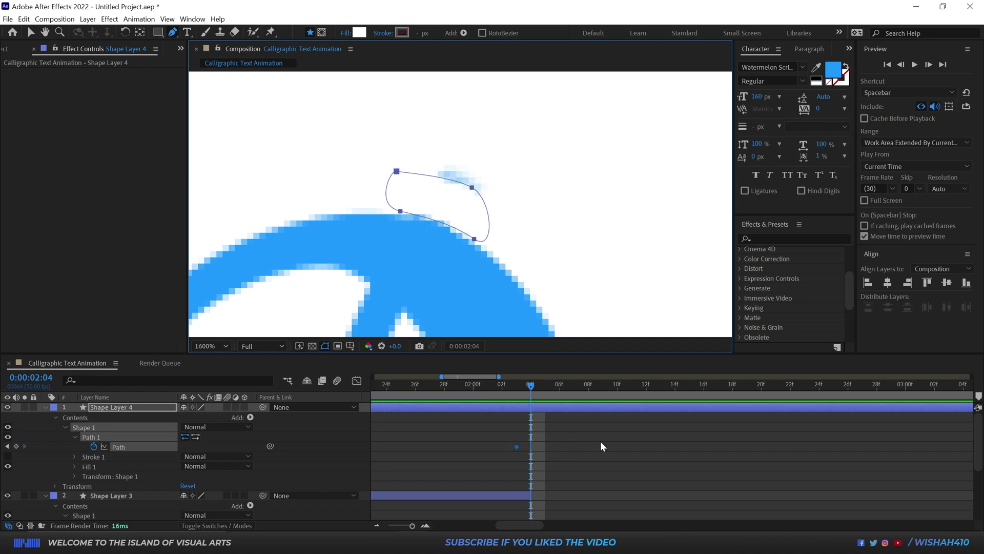
{"action": "left_click", "coordinate": [720, 451]}
{"action": "left_click", "coordinate": [521, 406]}
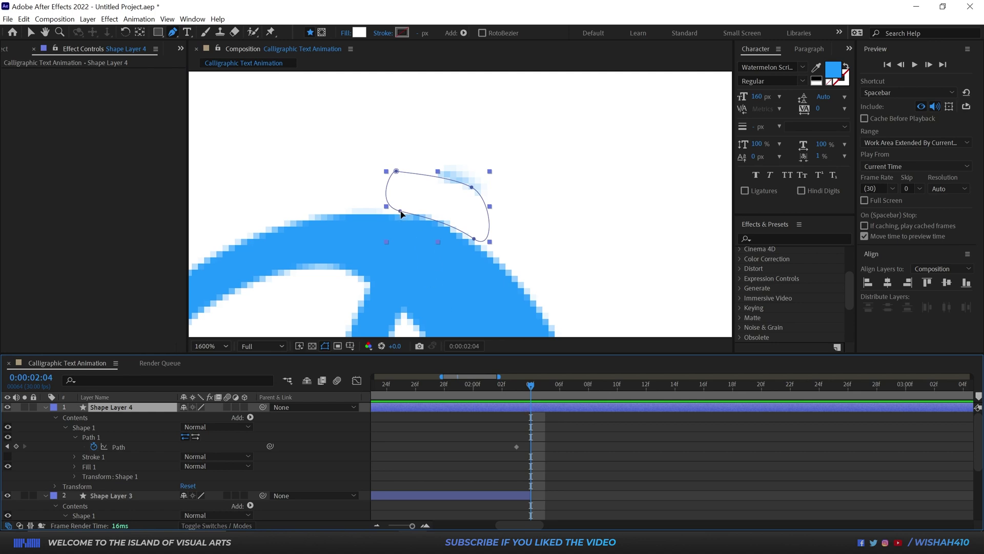
{"action": "left_click_drag", "start_coordinate": [405, 210], "coordinate": [411, 197]}
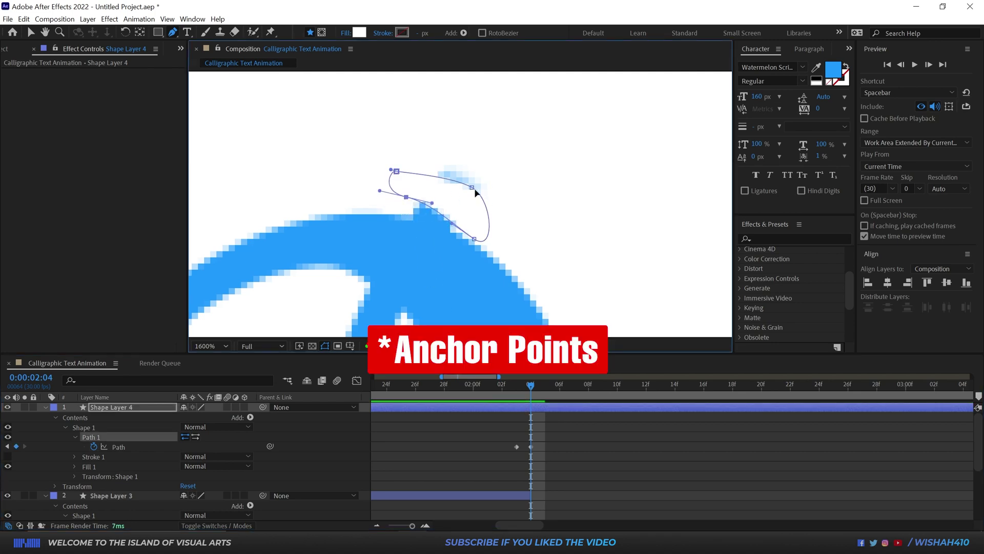
{"action": "left_click_drag", "start_coordinate": [471, 187], "coordinate": [497, 168]}
Trim the end of Shape Layer 4 to 0:00:02:05.
{"action": "left_click", "coordinate": [545, 388]}
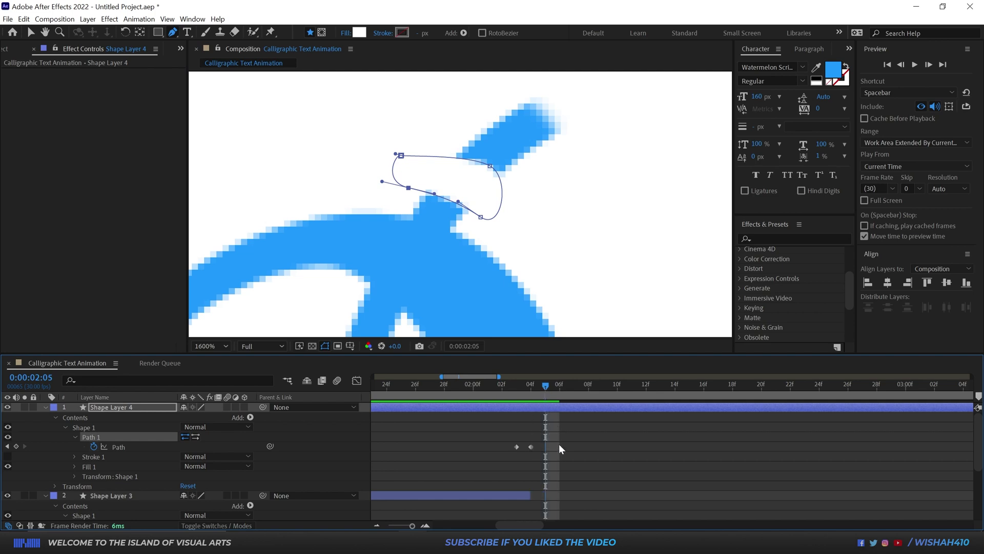
{"action": "key", "text": "alt+bracketright"}
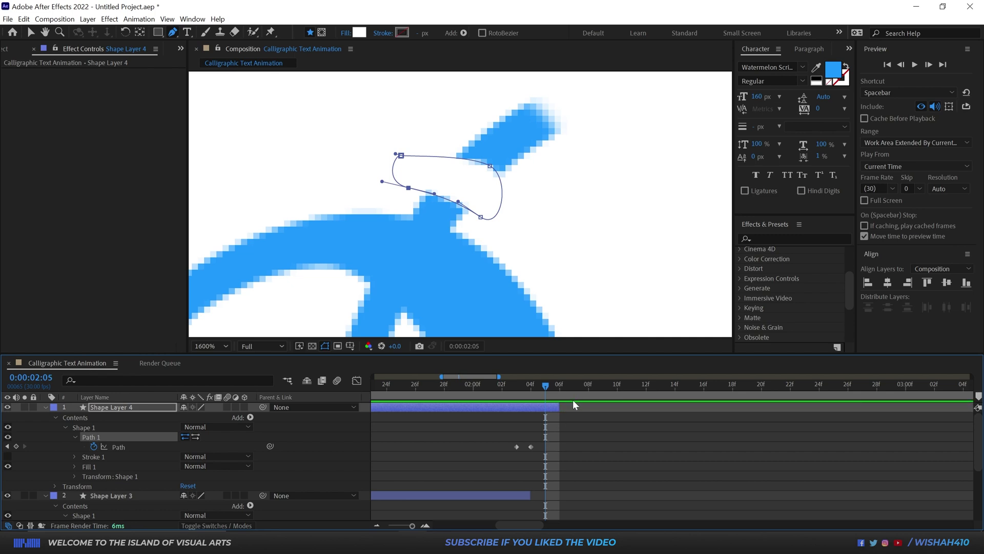
{"action": "left_click_drag", "start_coordinate": [561, 404], "coordinate": [548, 405]}
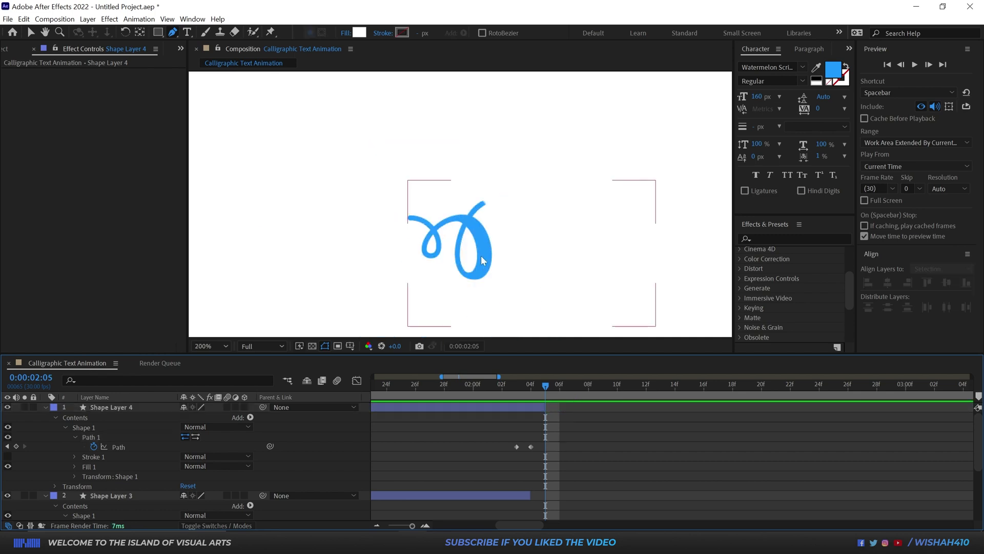
Preview the handwriting animation from the start and scrub through the strokes up to 0:00:02:20.
{"action": "key", "text": "minus"}
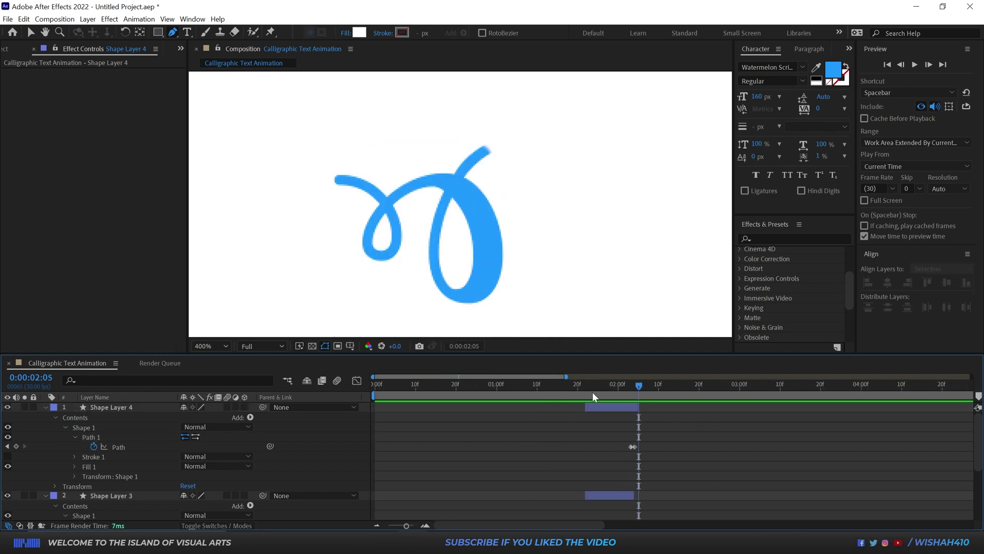
{"action": "left_click_drag", "start_coordinate": [592, 392], "coordinate": [362, 395]}
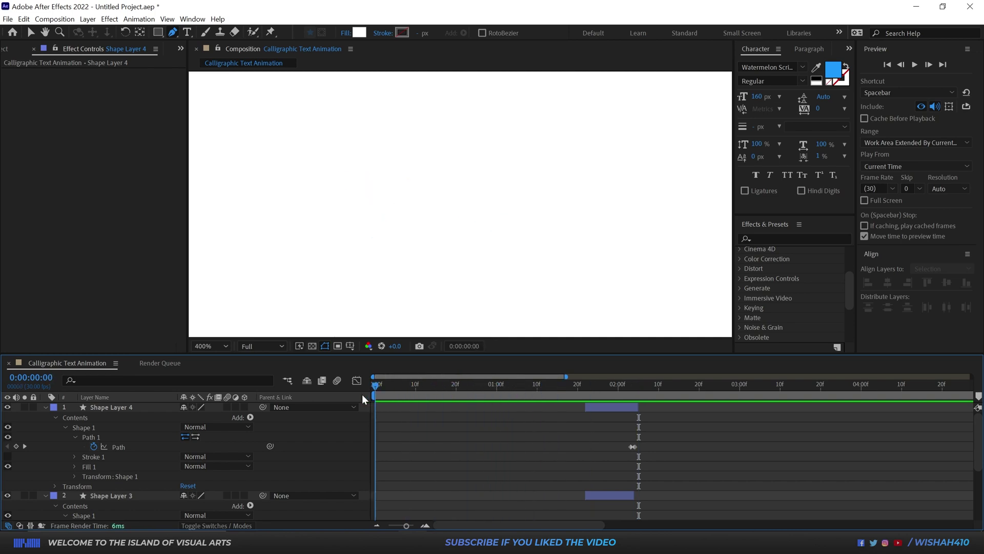
{"action": "key", "text": "space"}
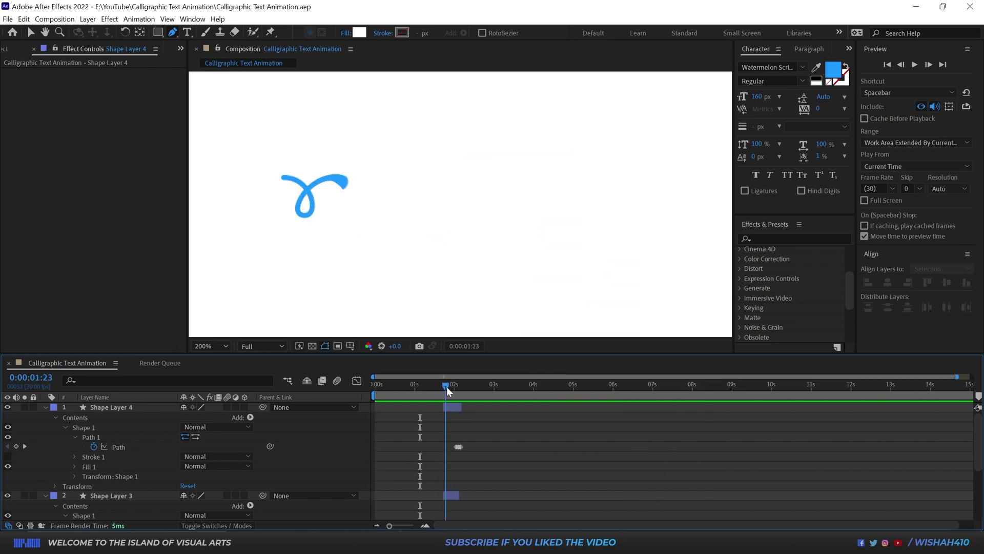
{"action": "mouse_move", "coordinate": [447, 386]}
{"action": "left_mouse_down"}
{"action": "mouse_move", "coordinate": [531, 377]}
{"action": "mouse_move", "coordinate": [437, 374]}
{"action": "mouse_move", "coordinate": [482, 376]}
{"action": "left_mouse_up"}
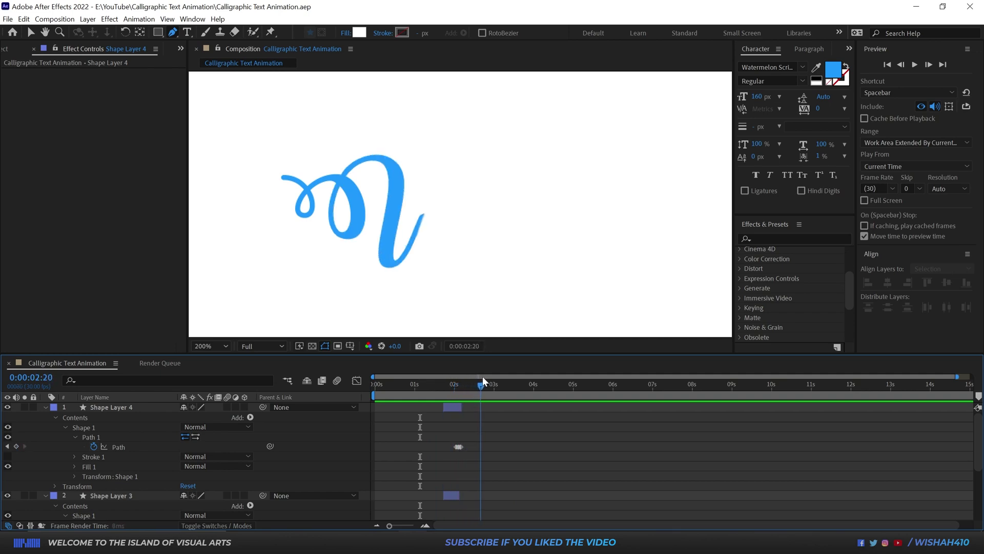